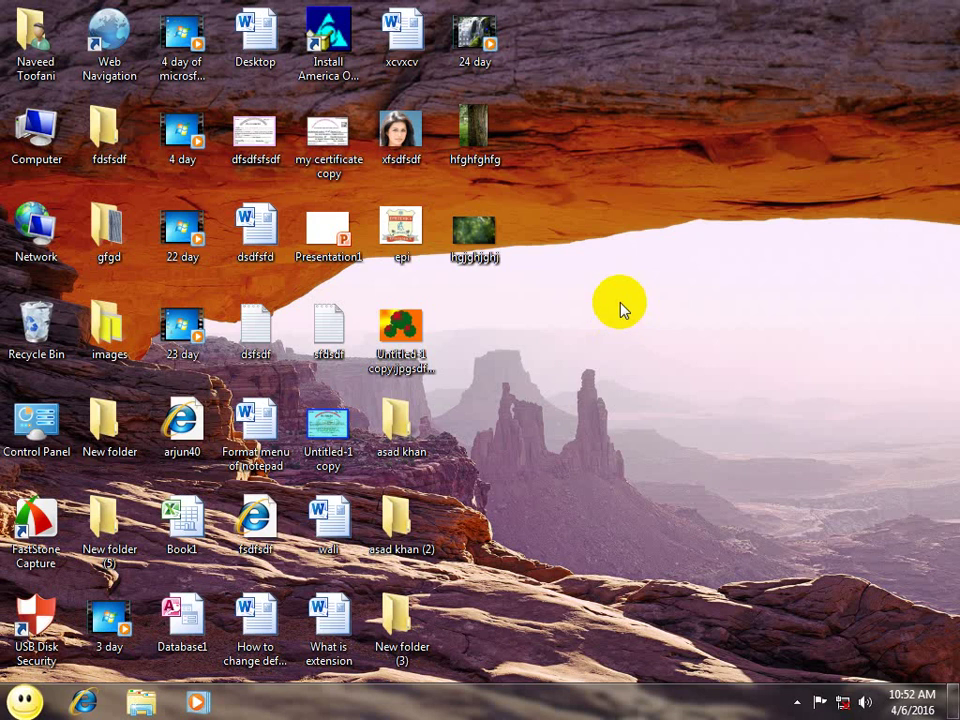
Launch Word by running winword from the Run box
left_click(862, 700)
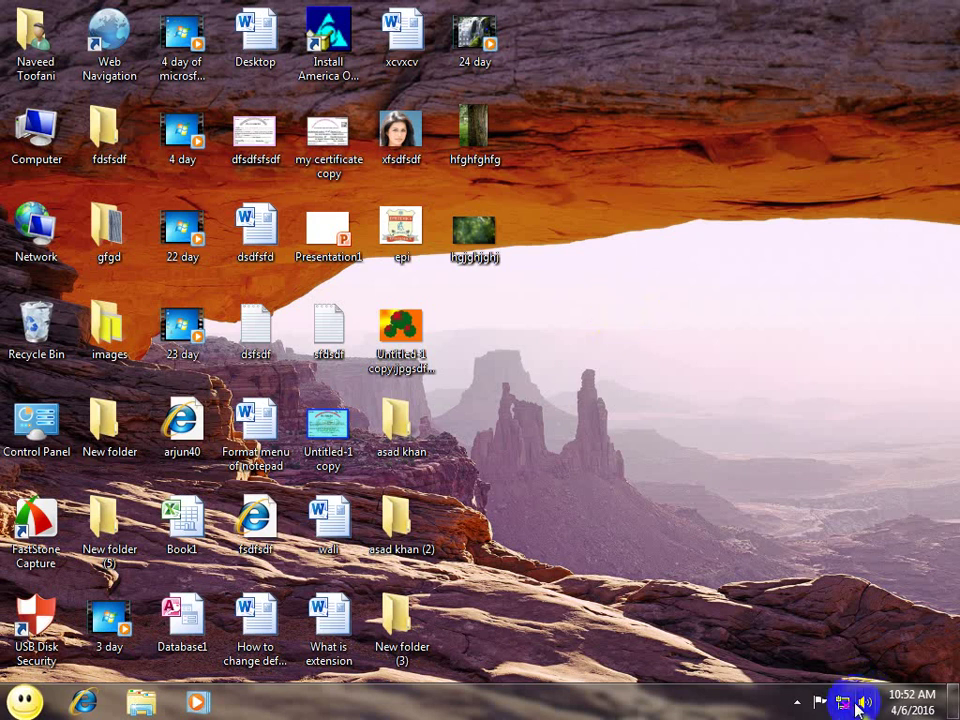
left_click(740, 505)
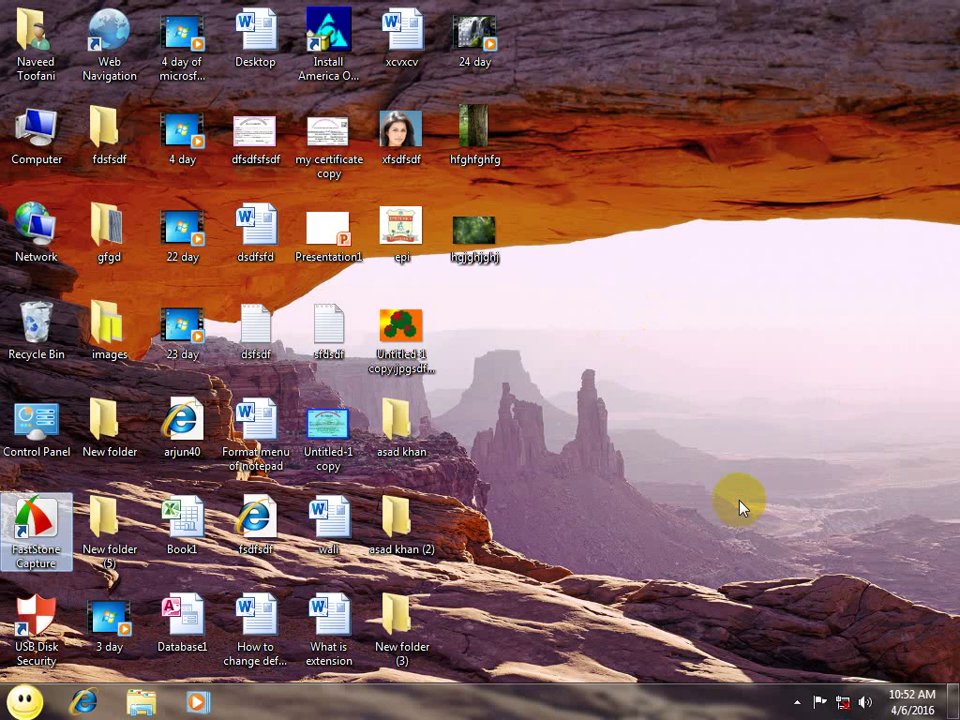
key("super+r")
type("winword")
key("Return")
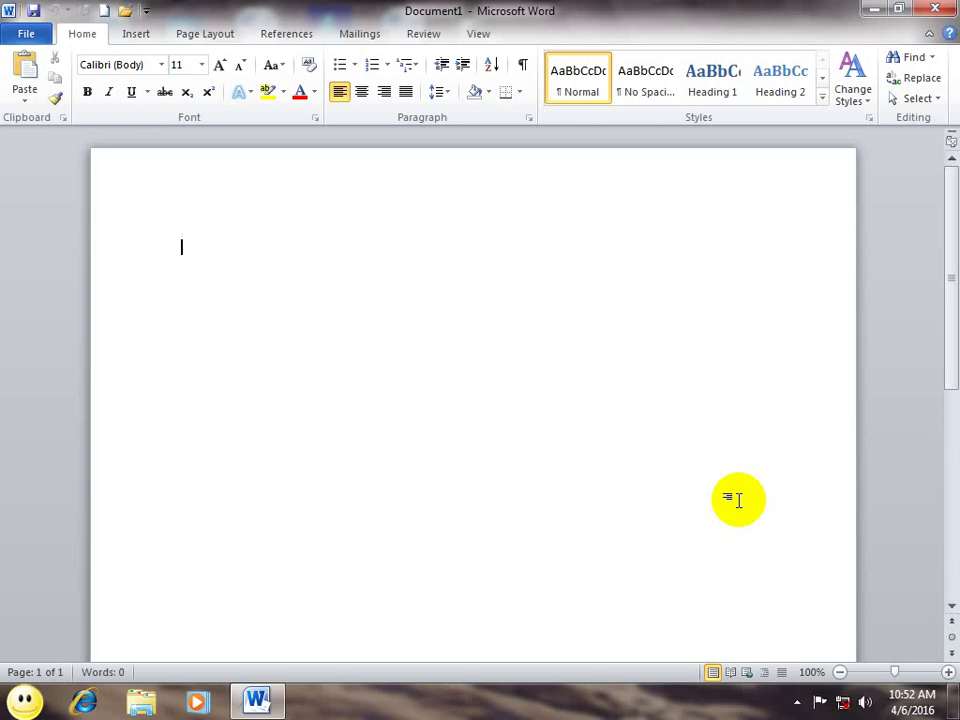
Generate =rand() sample paragraphs and paste them several more times across three pages
type("=ra")
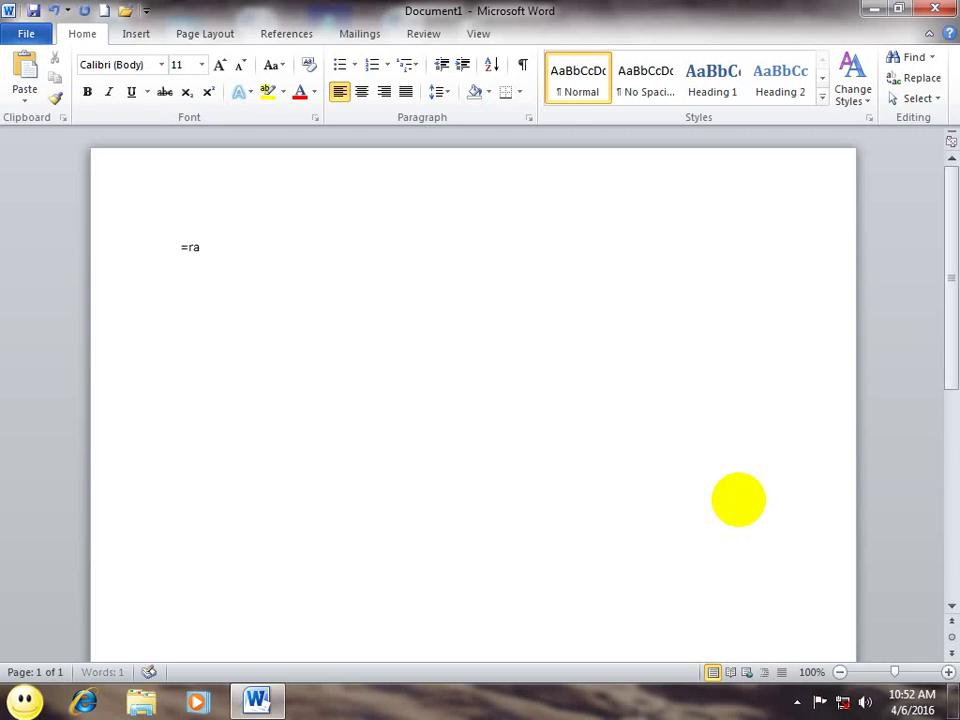
type("nd")
type("()")
key("Return")
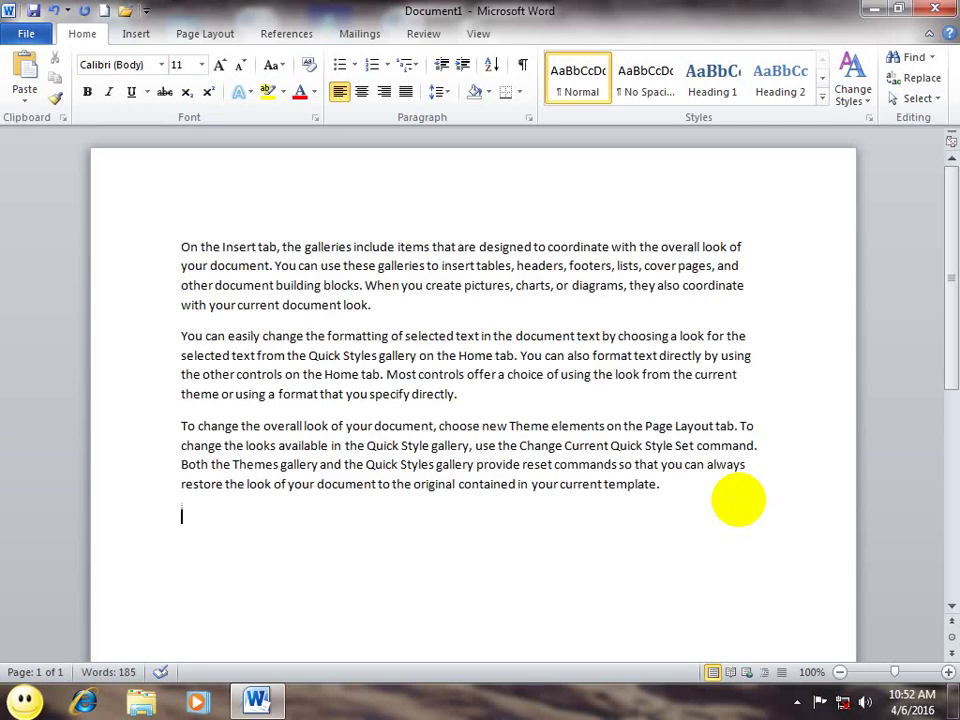
type("On the Insert tab, the galleries include items that are designed to coordinate with the overall look of your document. You can use these galleries to insert tables, headers, footers, lists, cover pages, and other document building blocks. When you create pictures, charts, or diagrams, they also coordinate with your current document look. You can easily change the formatting of selected text in the document text by choosing a look for the selected text from the Quick Styles gallery on the Home tab. You can also format text directly by using the other controls on the Home tab. Most controls offer a choice of using the look from the current theme or using a format that you specify directly. To change the overall look of your document, choose new Theme elements on the Page Layout tab. To change the looks available in the Quick Style gallery, use the Change Current Quick Style Set command. Both the Themes gallery and the Quick Styles gallery provide reset commands so that you can always restore the look of your document to the original contained in your current template.")
key("ctrl+v")
key("ctrl+v")
key("ctrl+v")
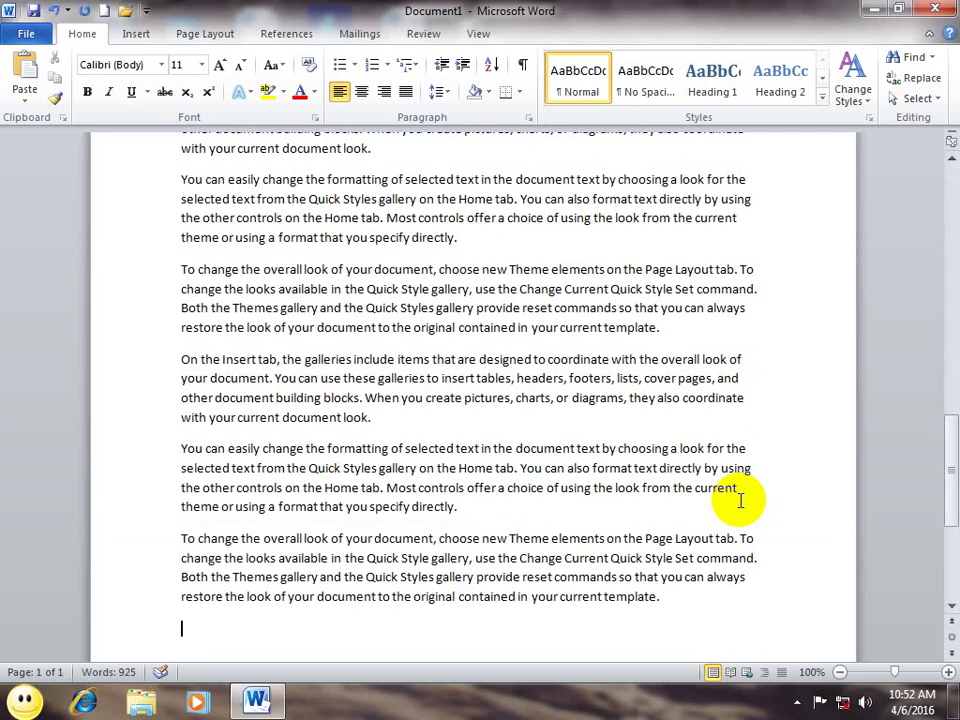
type("On the Insert tab, the galleries include items that are designed to coordinate with the overall look of your document. You can use these galleries to insert tables, headers, footers, lists, cover pages, and other document building blocks. When you create pictures, charts, or diagrams, they also coordinate with your current document look. You can easily change the formatting of selected text in the document text by choosing a look for the selected text from the Quick Styles gallery on the Home tab. You can also format text directly by using the other controls on the Home tab. Most controls offer a choice of using the look from the current theme or using a format that you specify directly. To change the overall look of your document, choose new Theme elements on the Page Layout tab. To change the looks available in the Quick Style gallery, use the Change Current Quick Style Set command. Both the Themes gallery and the Quick Styles gallery provide reset commands so that you can always restore the look of your document to the original contained in your current template.")
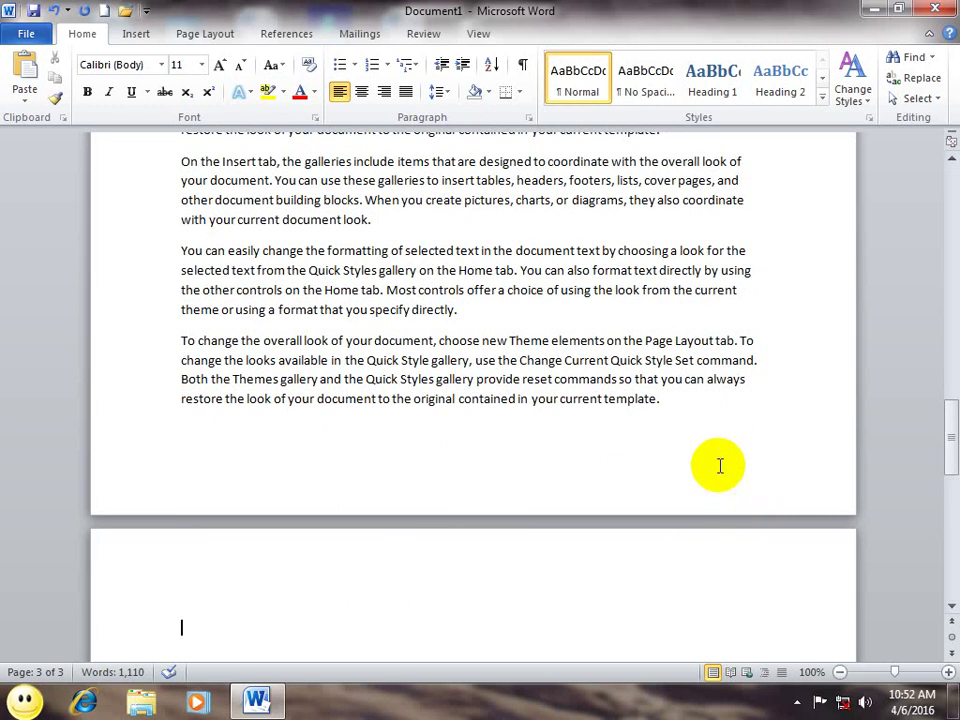
In a new document, generate =rand.old() quick brown fox text and repeat it twice
key("ctrl+n")
type("=rand")
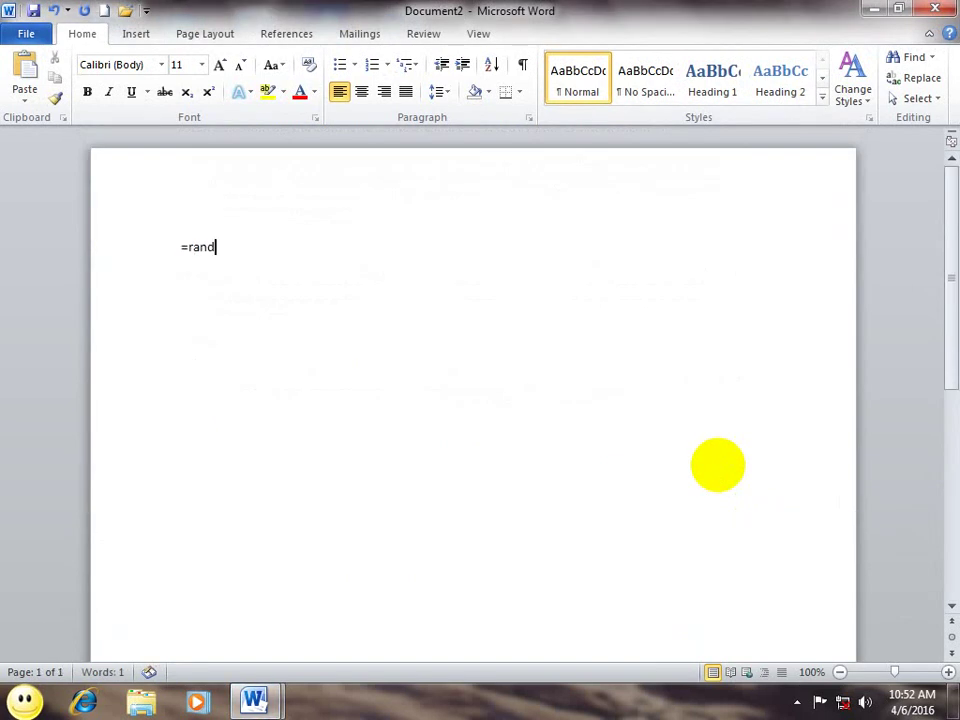
type(".old")
type("()")
key("Return")
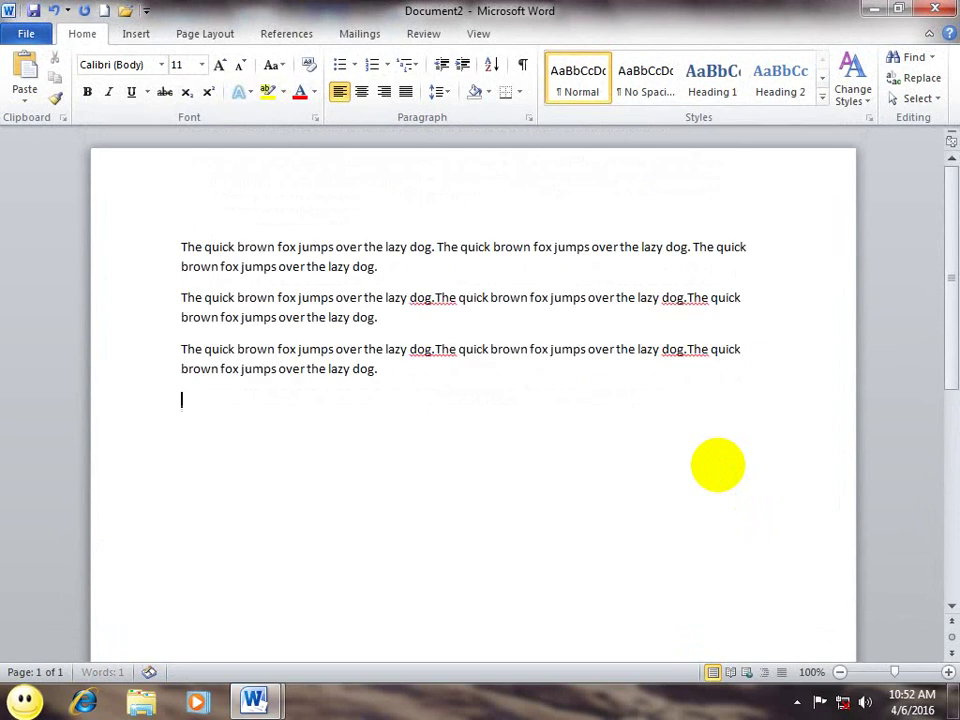
key("ctrl+y")
key("ctrl+y")
key("ctrl+y")
key("ctrl+y")
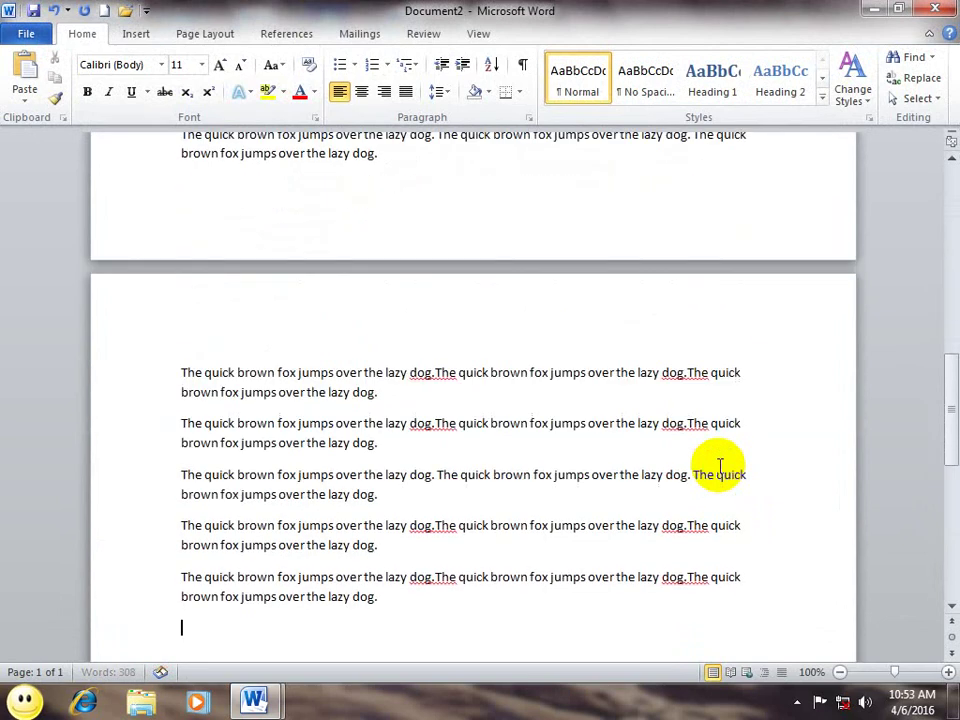
key("ctrl+y")
key("ctrl+y")
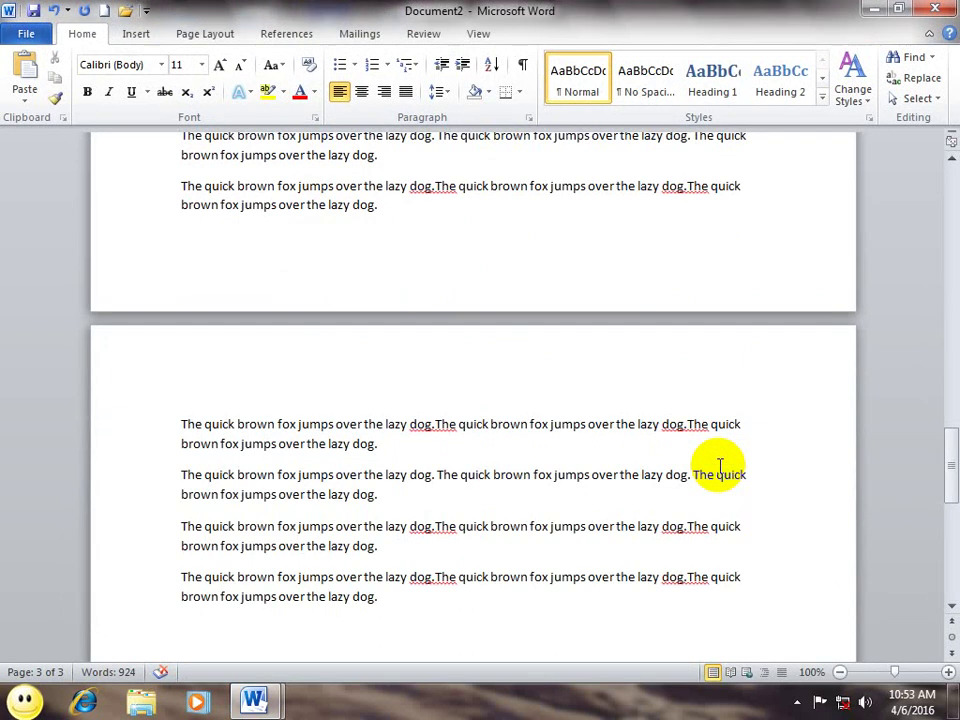
In another new document, Document3, generate =rand() paragraphs and repeat them once
key("ctrl+n")
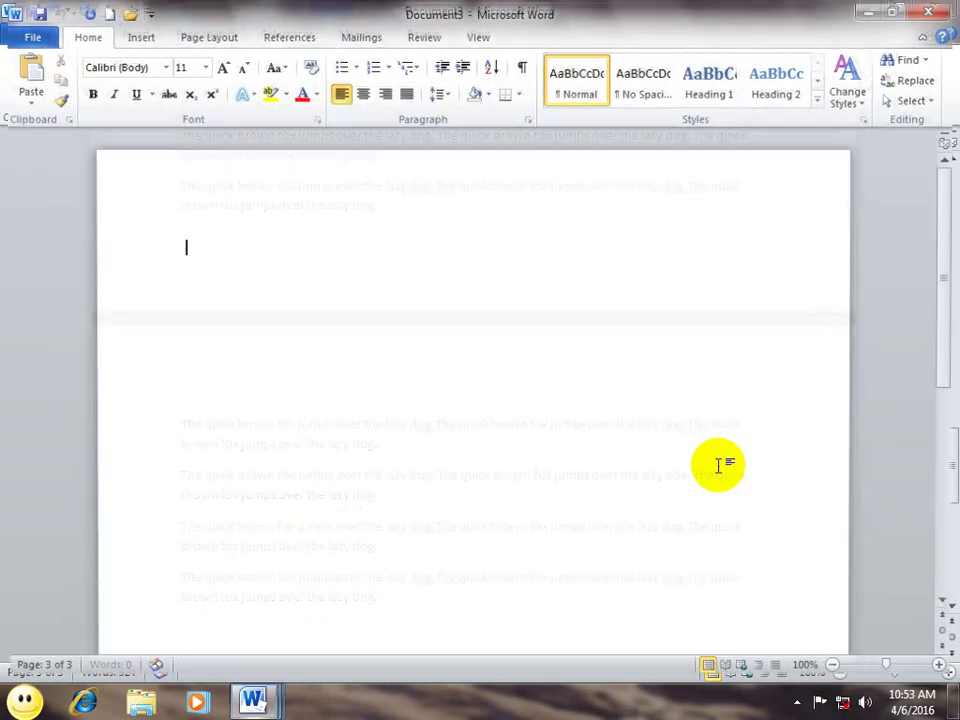
type("=ramd")
key("BackSpace")
key("BackSpace")
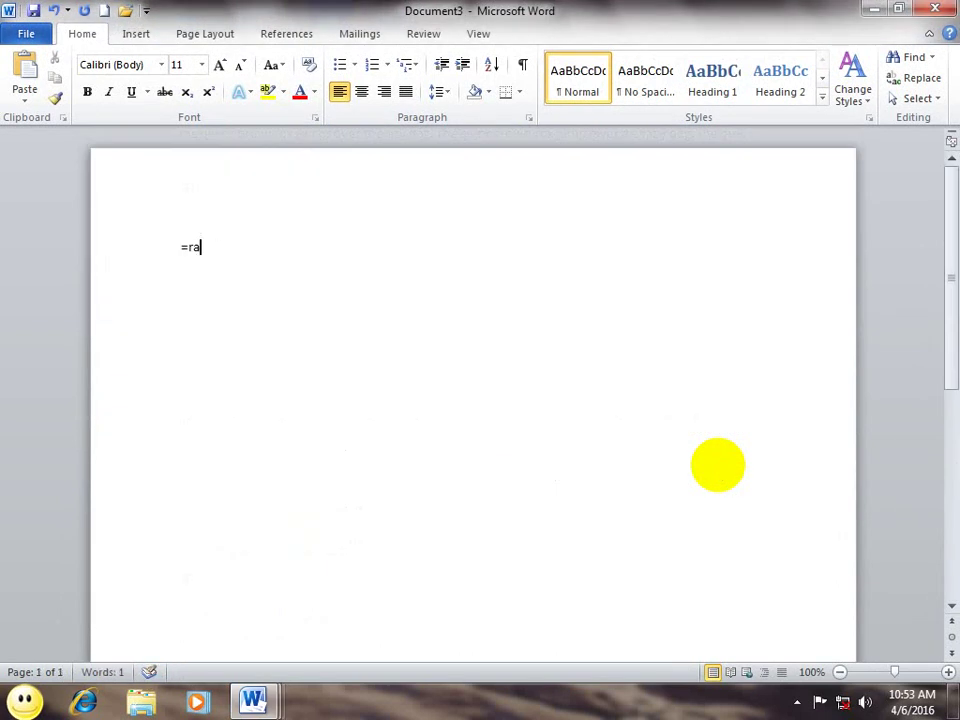
type("nd()")
key("Return")
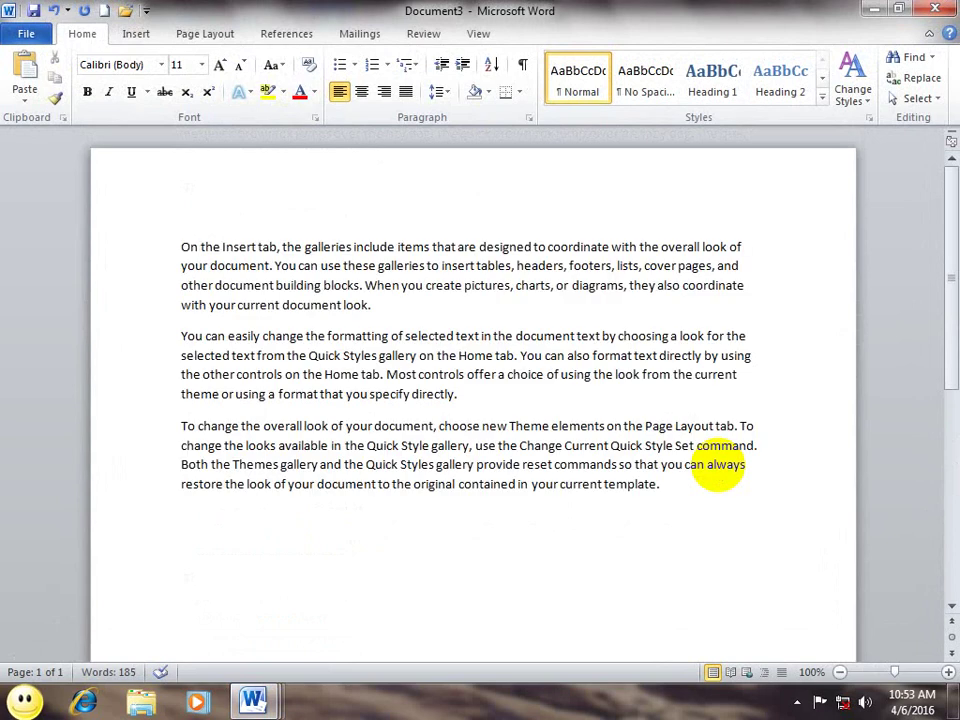
key("ctrl+y")
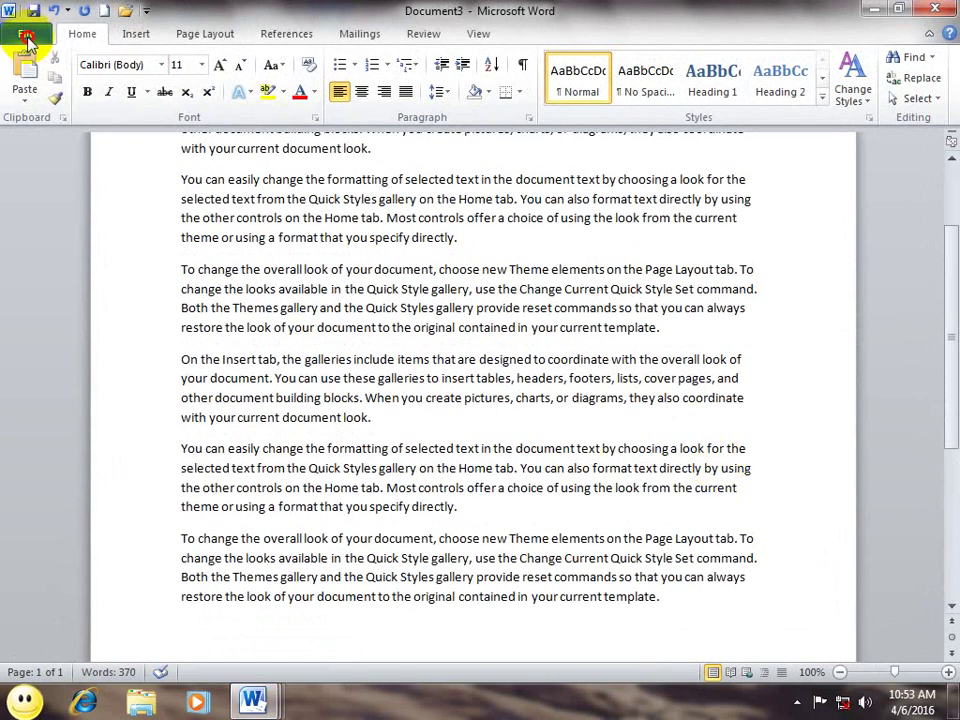
Apply Protect Document > Mark as Final to Document3 and confirm with OK
left_click(27, 40)
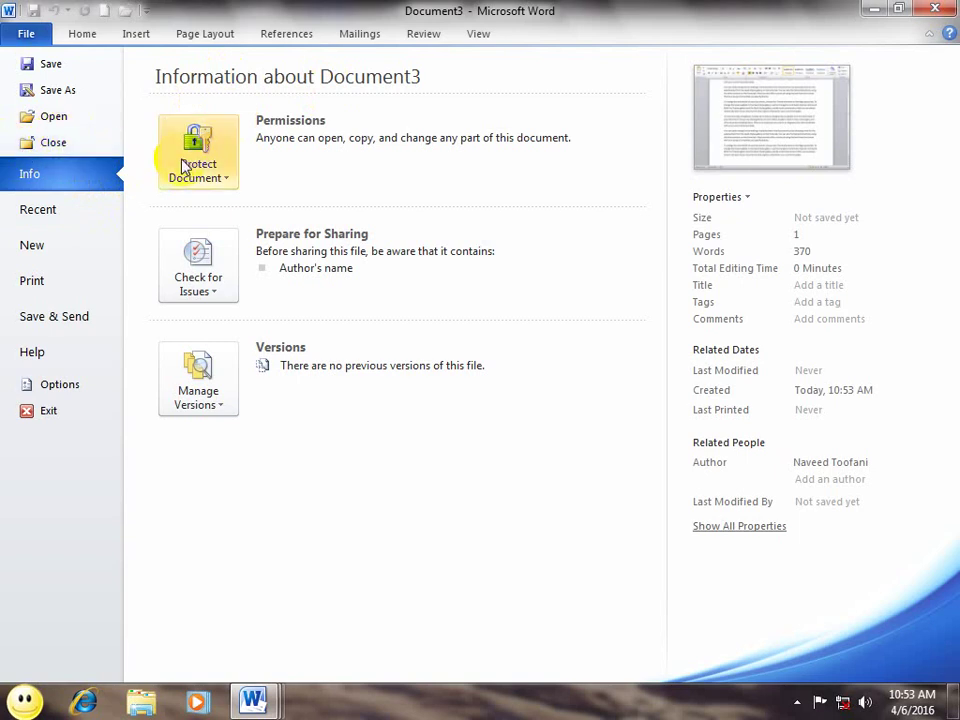
left_click(221, 171)
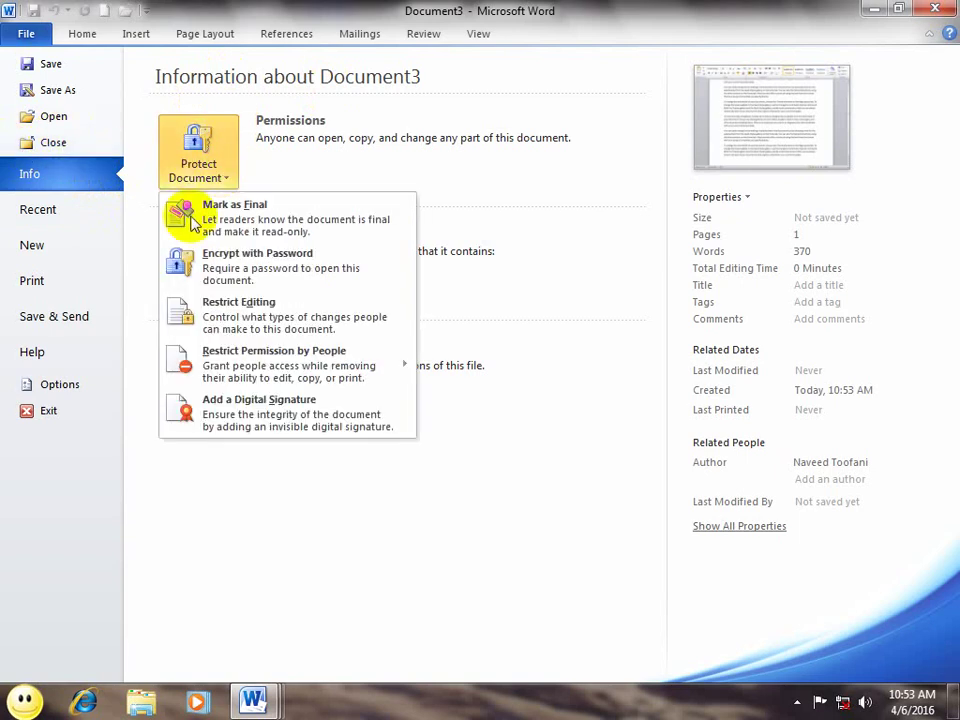
left_click(267, 218)
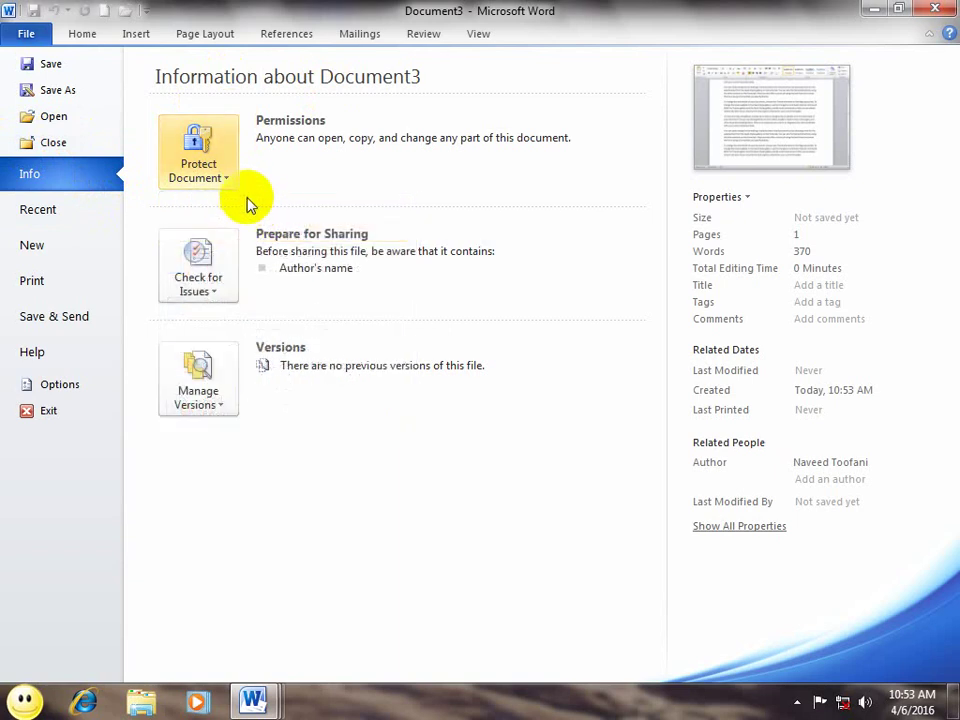
left_click(229, 180)
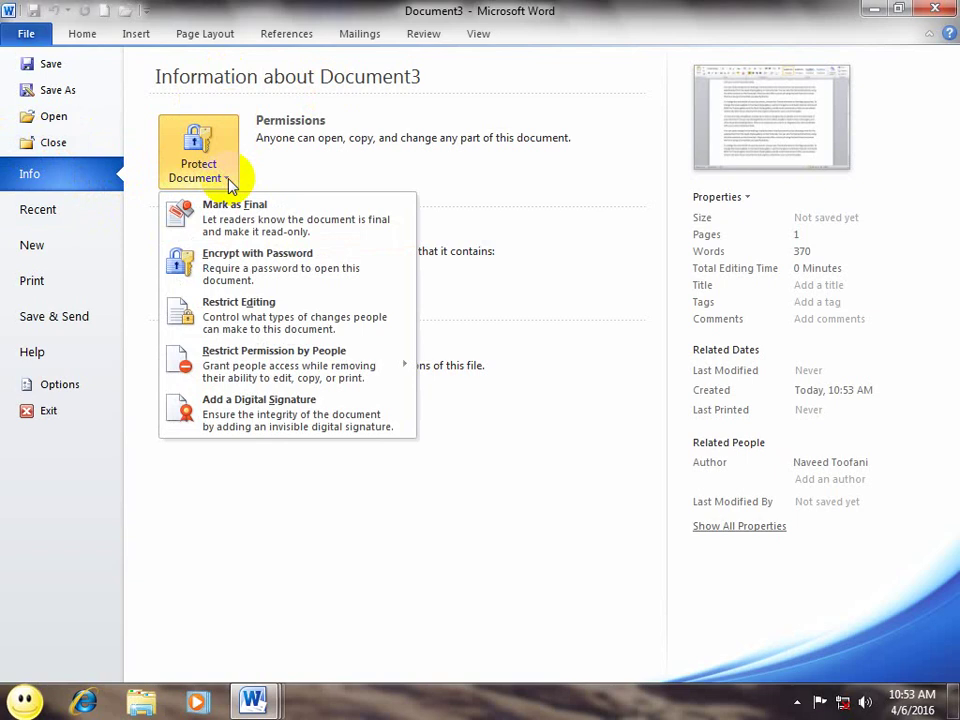
left_click(296, 228)
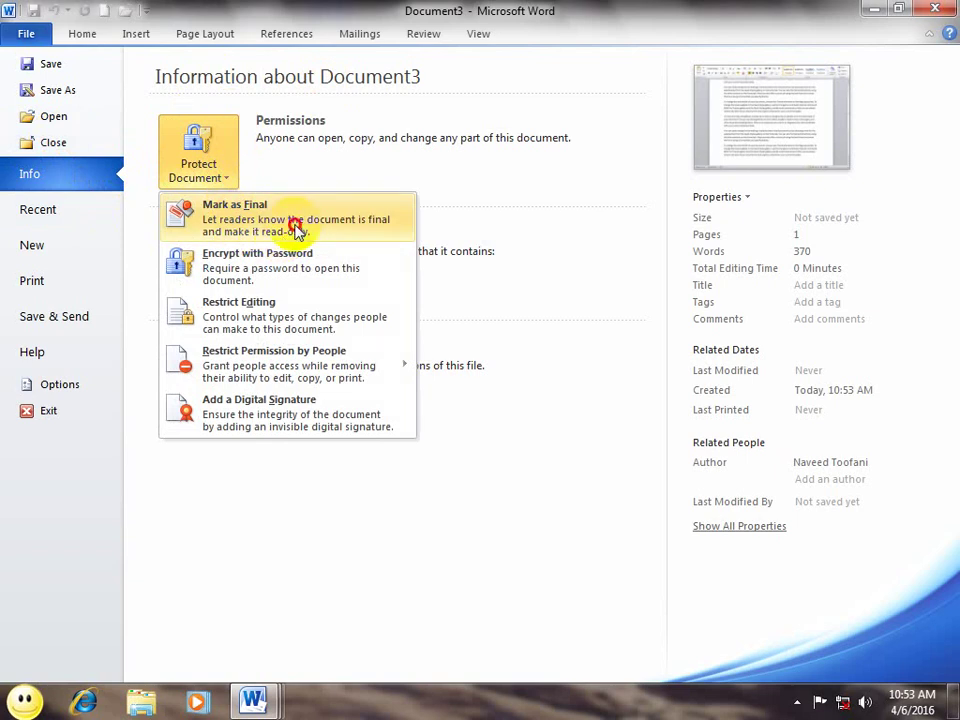
left_click(405, 396)
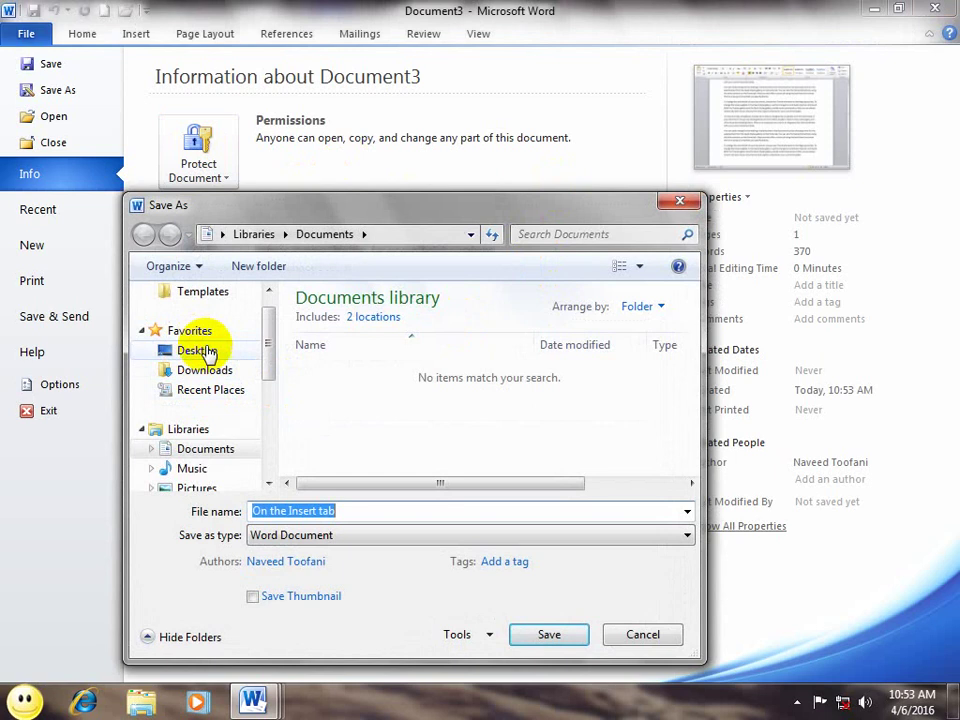
Save the document to the Desktop as gfgdgdf
left_click(197, 351)
left_click(348, 511)
type("g")
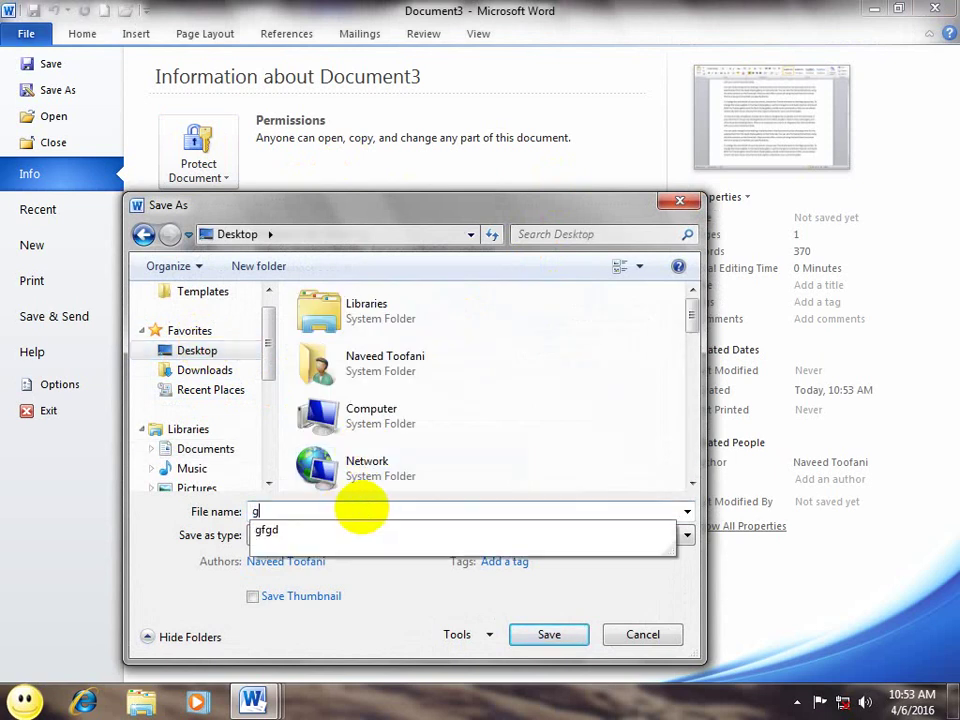
type("fgdgdf")
left_click(546, 634)
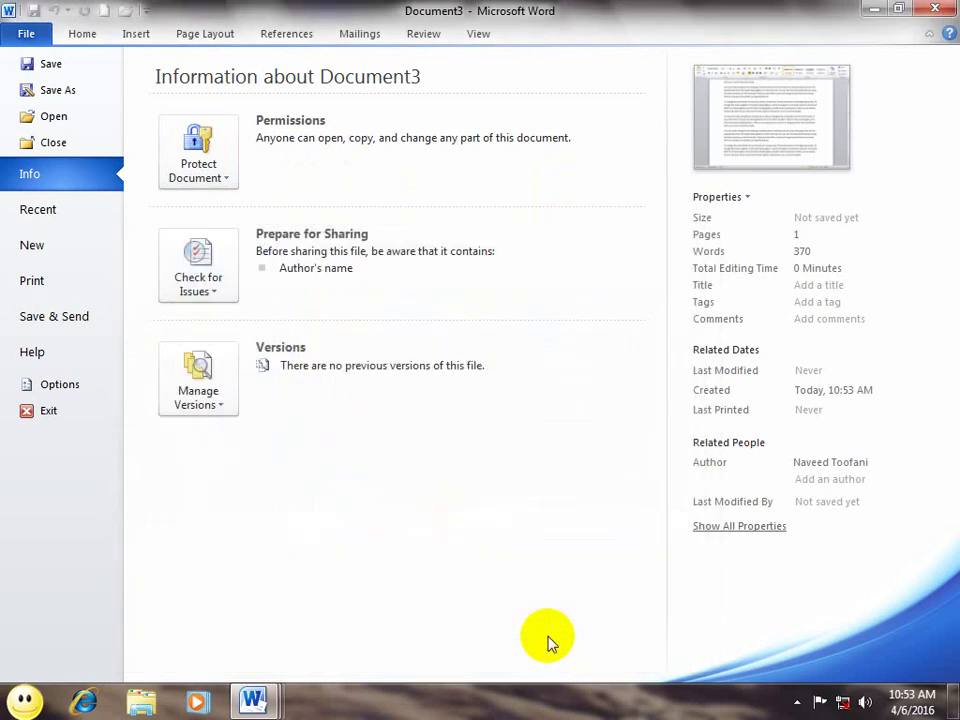
Dismiss the final notice and try deleting text in several paragraphs, which is blocked
left_click(483, 430)
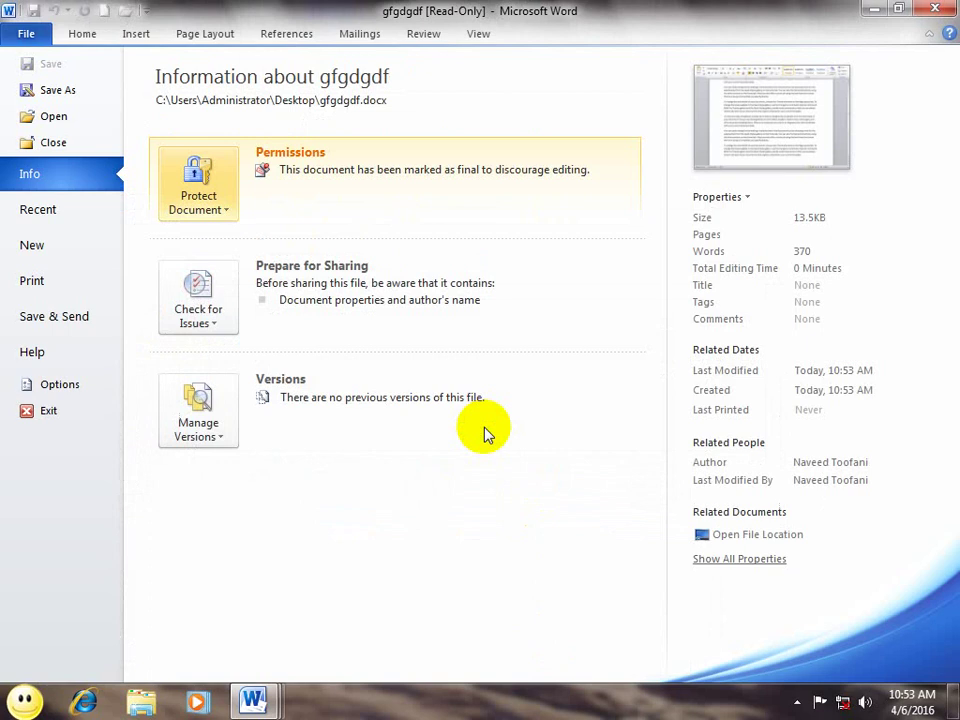
key("BackSpace")
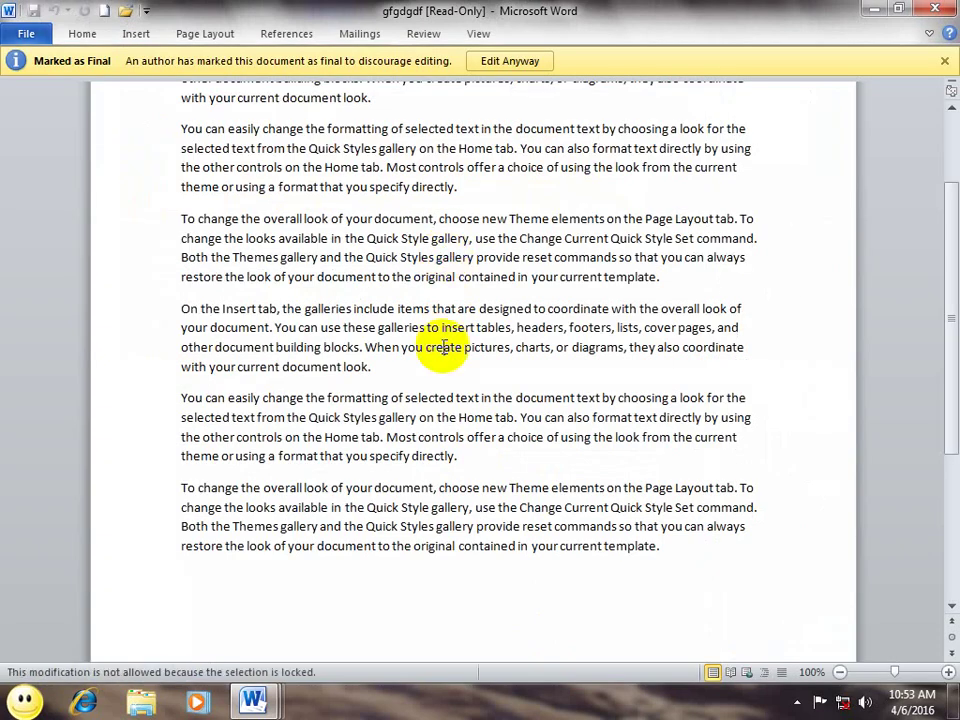
left_click(468, 397)
key("BackSpace")
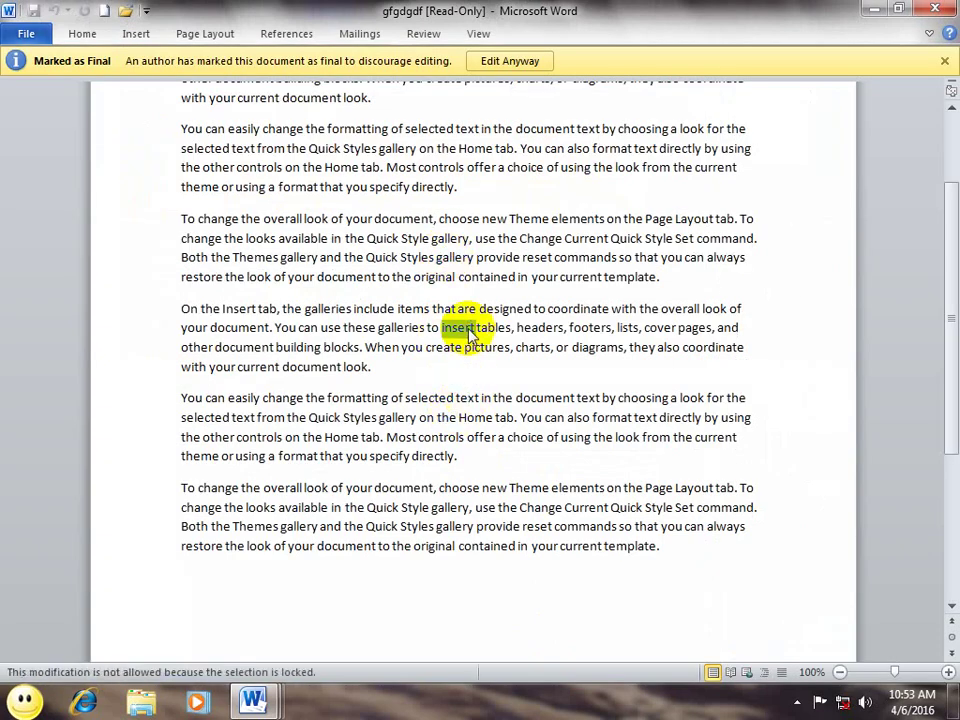
left_click(466, 437)
key("BackSpace")
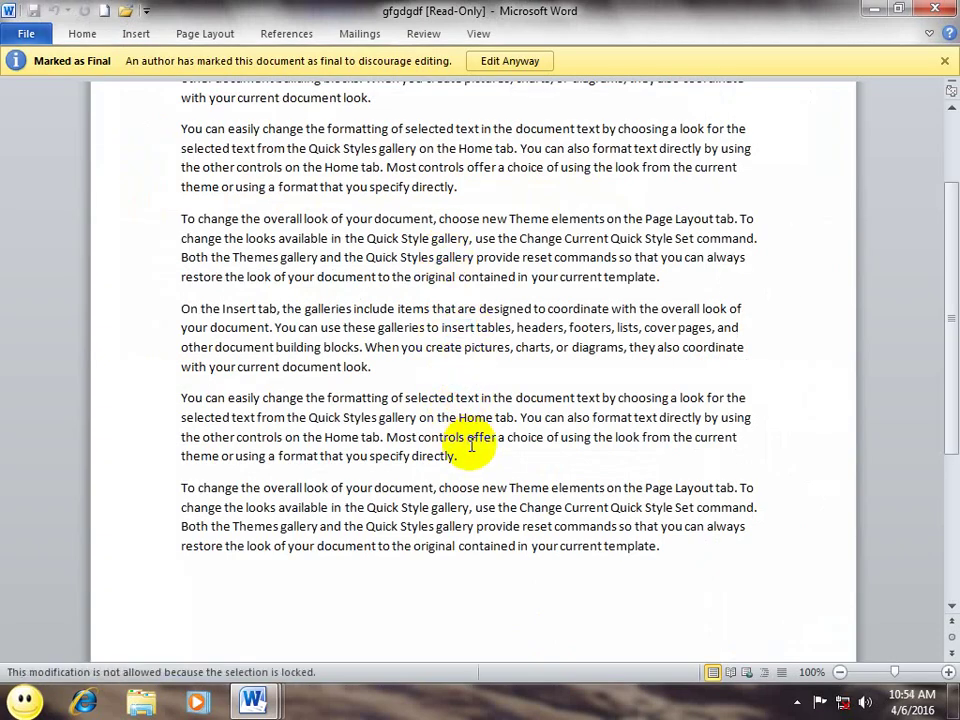
left_click(458, 397)
key("BackSpace")
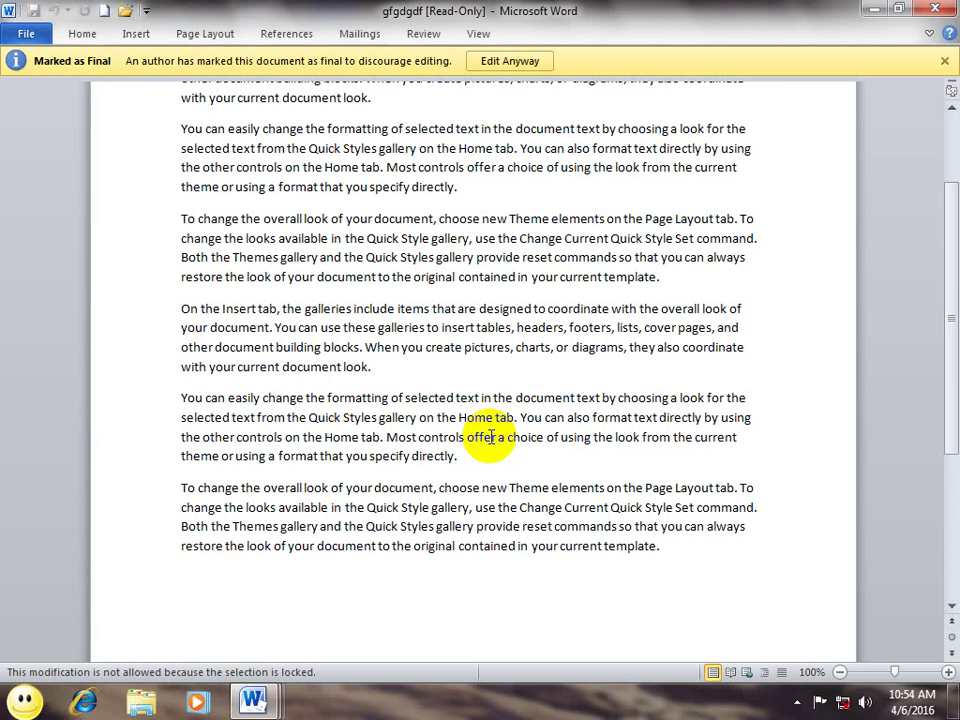
Edit anyway and insert filler text (fsdfsdf, dfsdfsd, sfsdfsd, sdfsdf) into four words
left_click(500, 75)
left_click(456, 199)
type("fsdfsd")
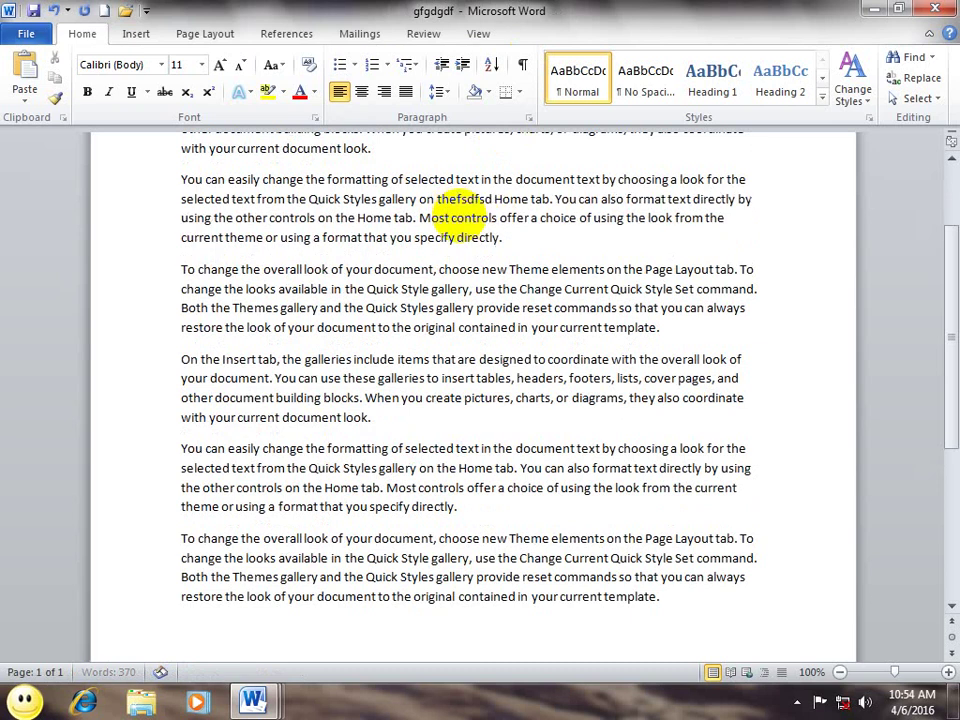
type("f")
left_click(439, 289)
type("dfsdfsd")
left_click(484, 327)
type("sfsdfsd")
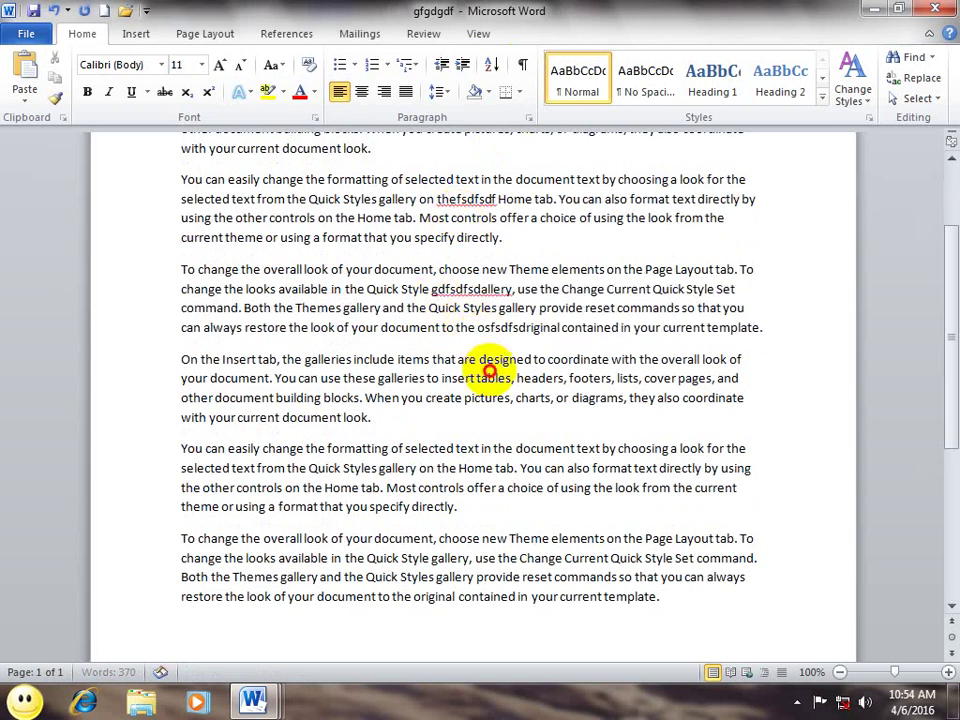
left_click(487, 378)
type("sdfsdf")
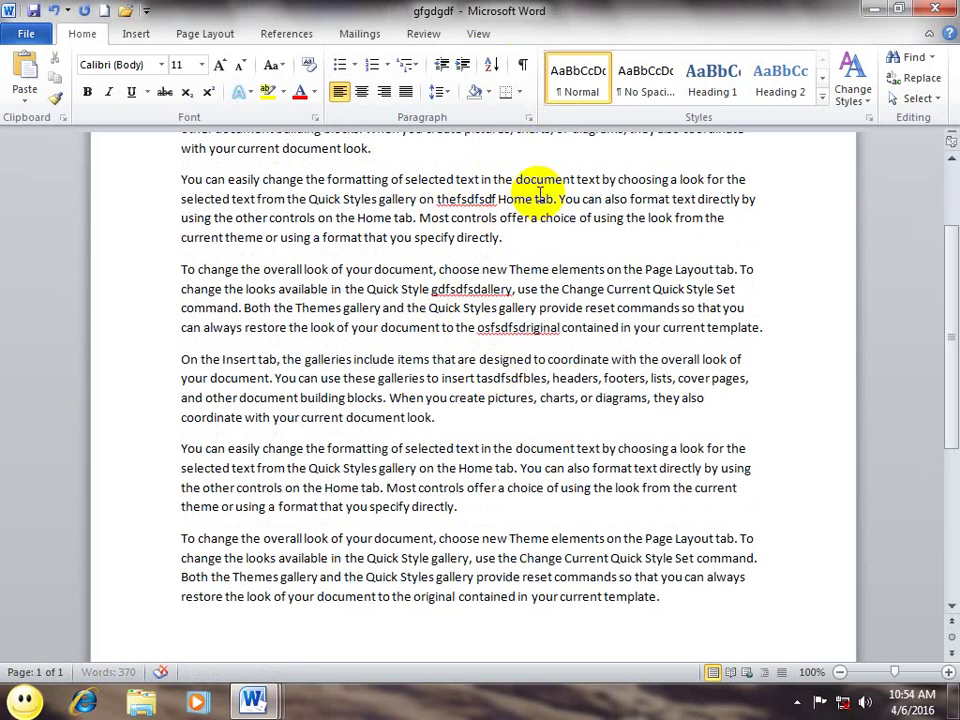
Mark gfgdgdf as final again, confirm, and check that deleting text is blocked
left_click(26, 33)
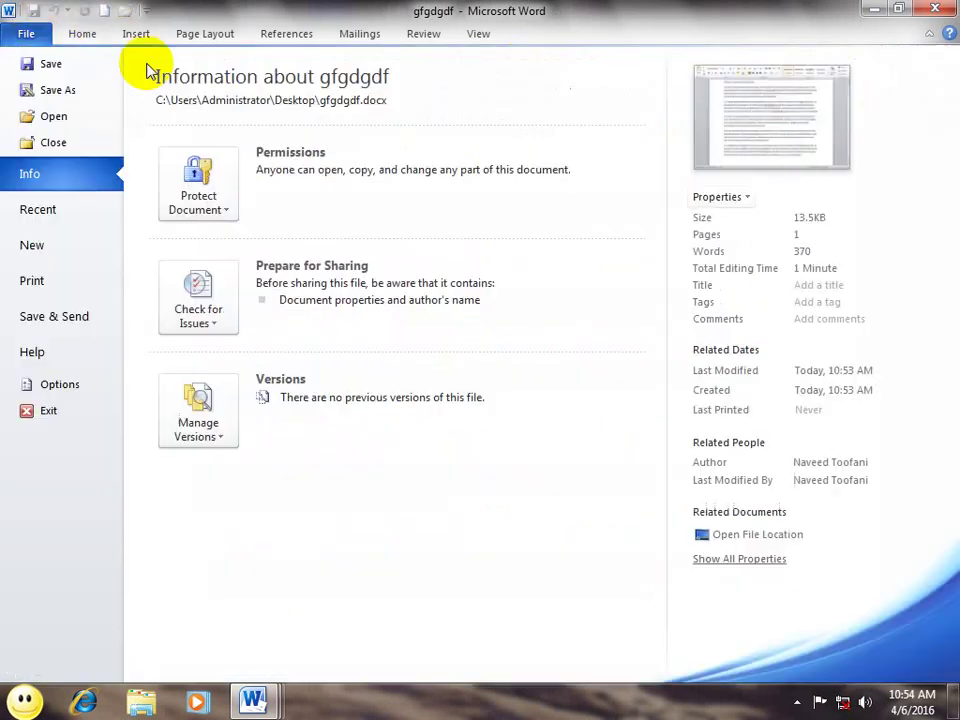
left_click(215, 200)
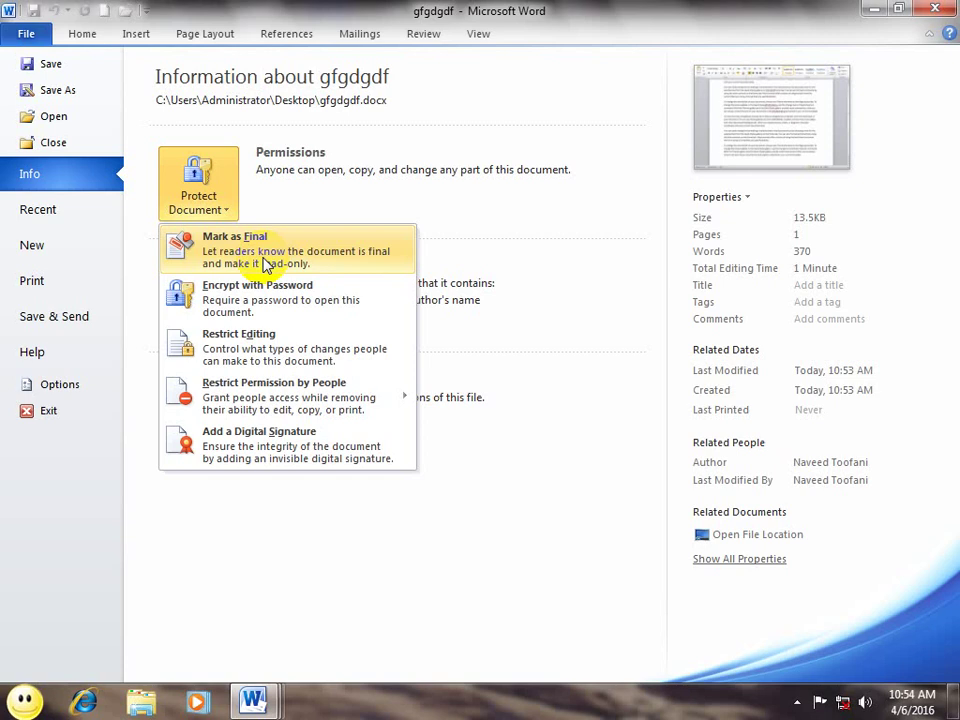
left_click(266, 245)
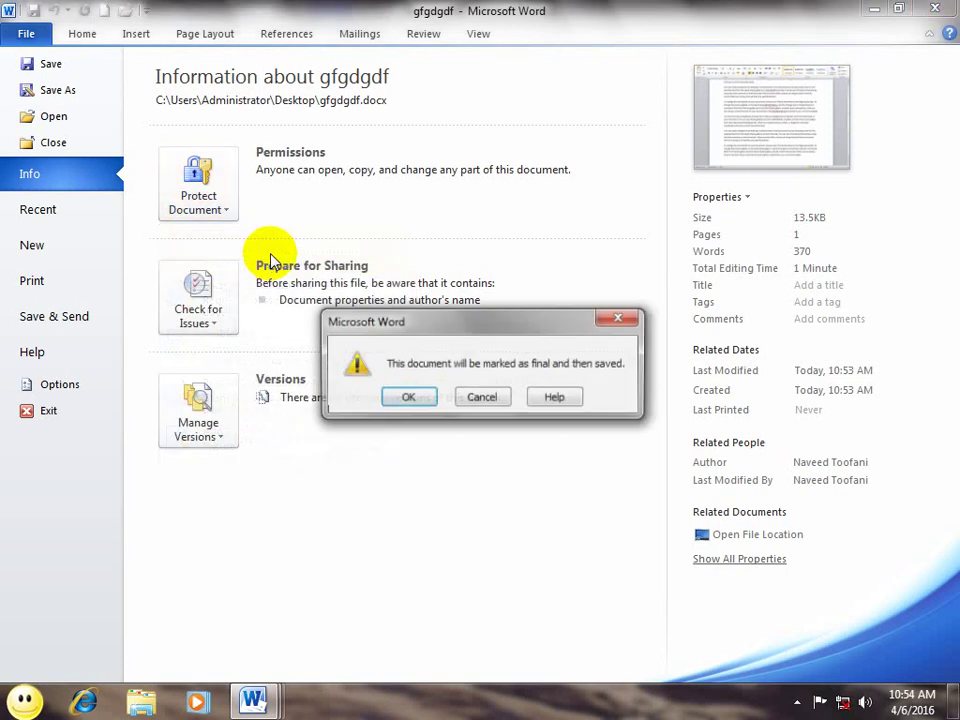
left_click(405, 397)
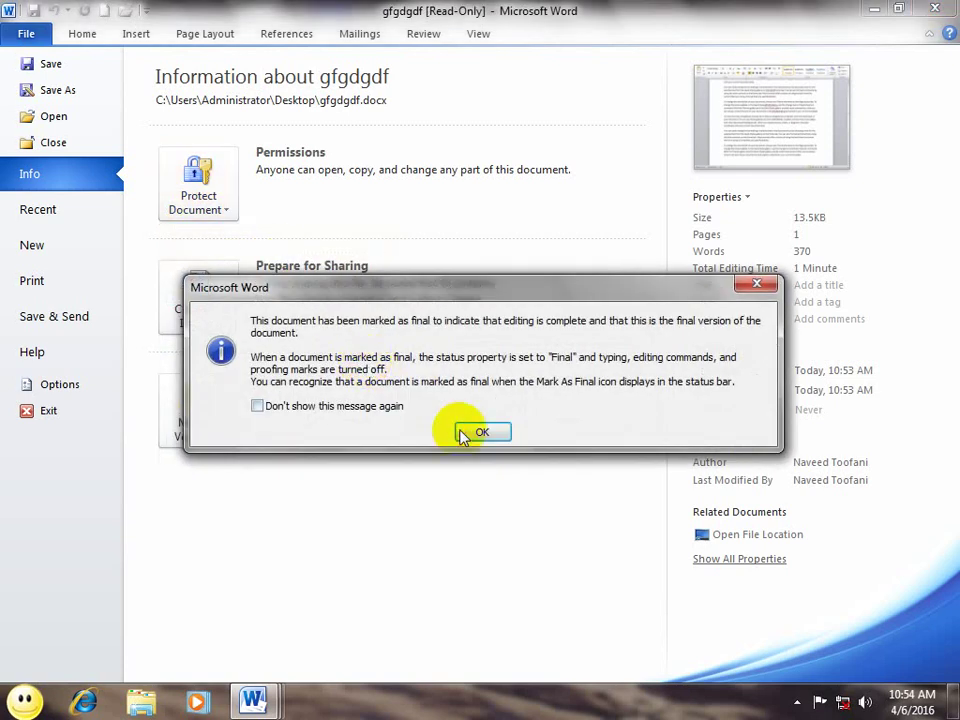
left_click(478, 431)
key("Escape")
left_click(478, 362)
key("BackSpace")
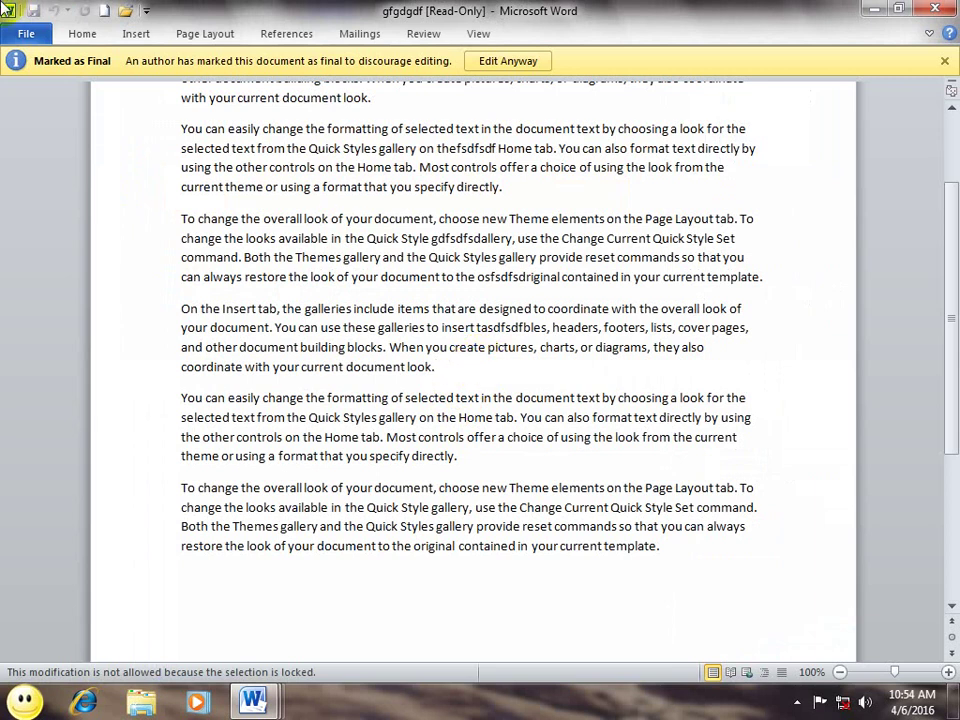
Exit Word without saving the other open document
left_click(24, 33)
left_click(50, 410)
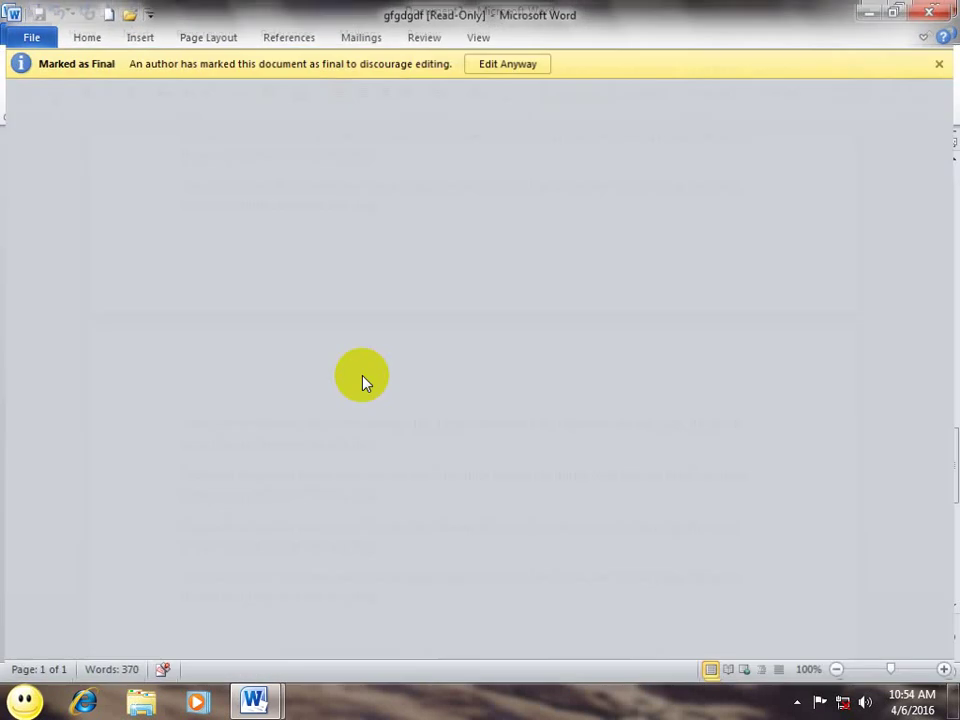
left_click(479, 376)
left_click(479, 376)
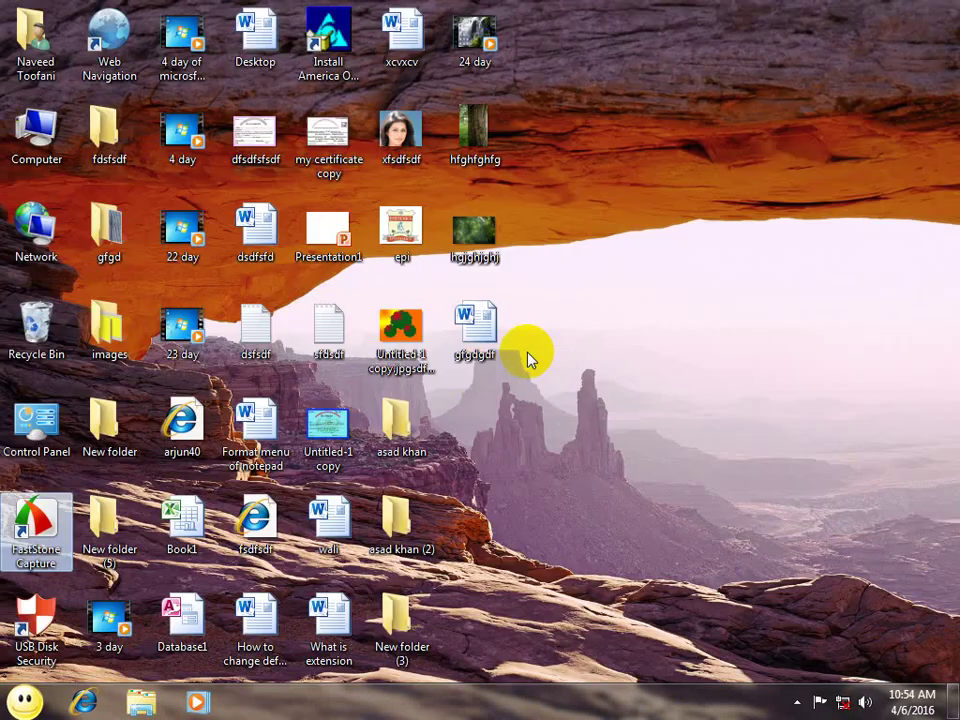
Relaunch Word and fill a new document with 555 words of =rand() sample text
key("super+r")
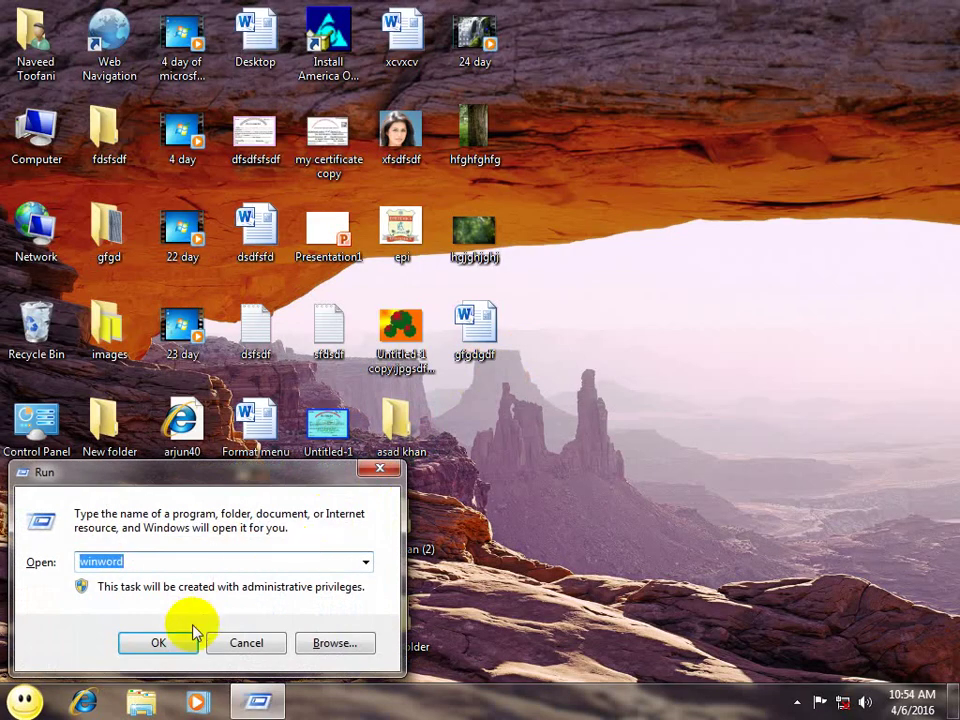
left_click(157, 641)
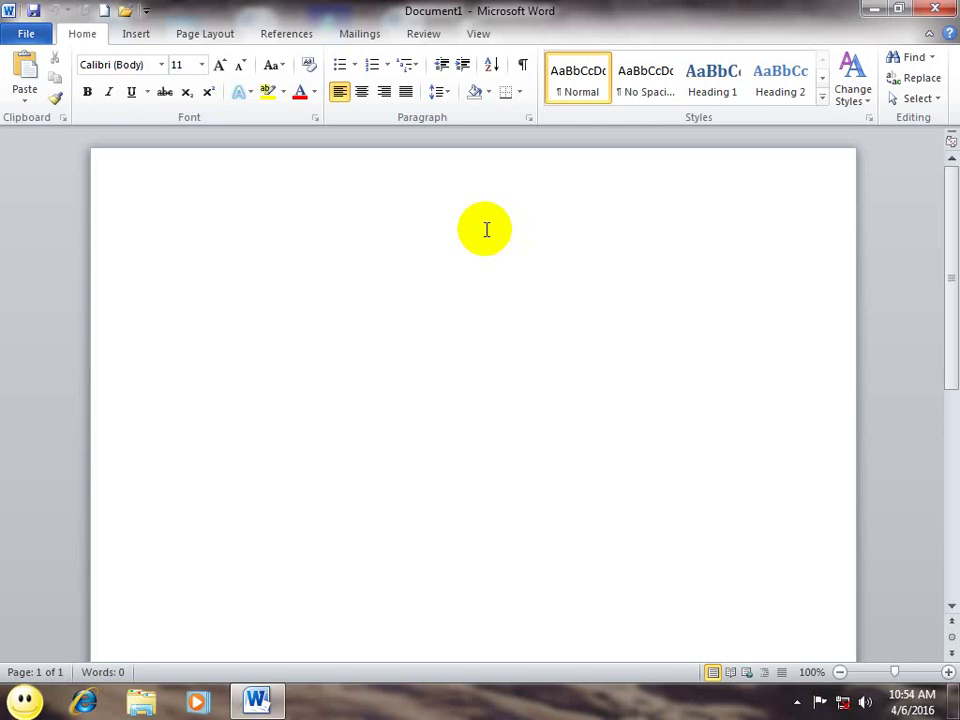
type("=rand")
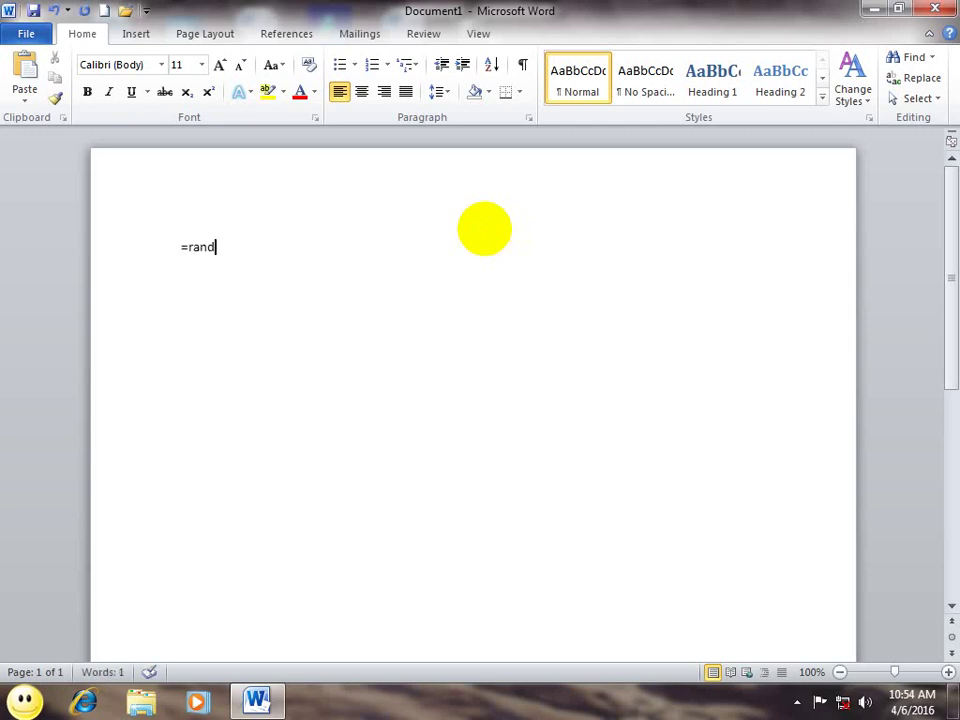
type("()")
key("Return")
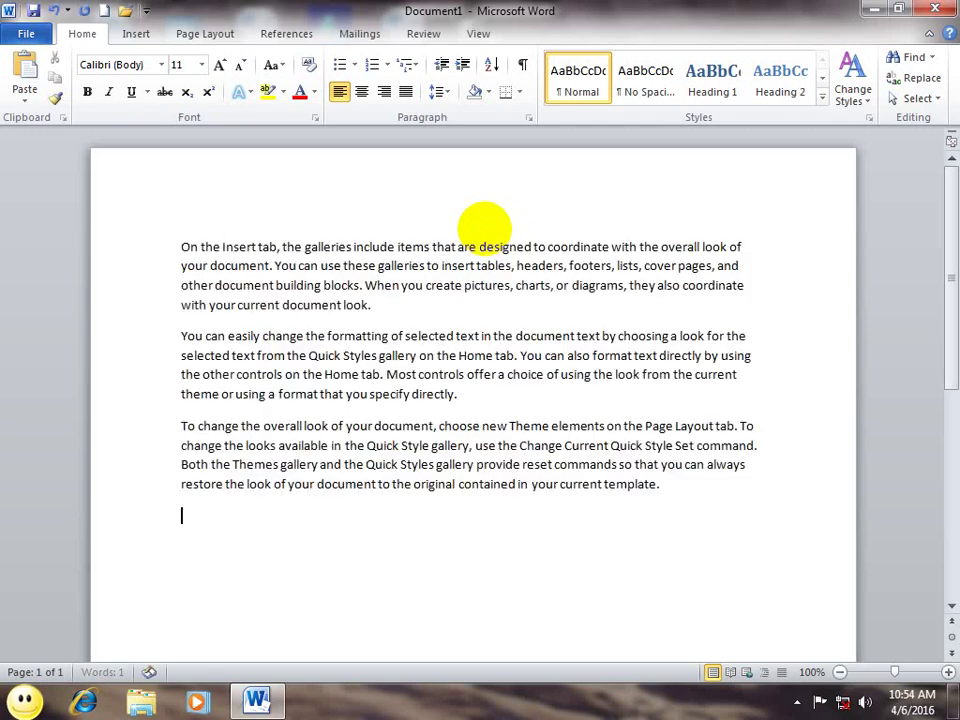
key("ctrl+y")
key("ctrl+y")
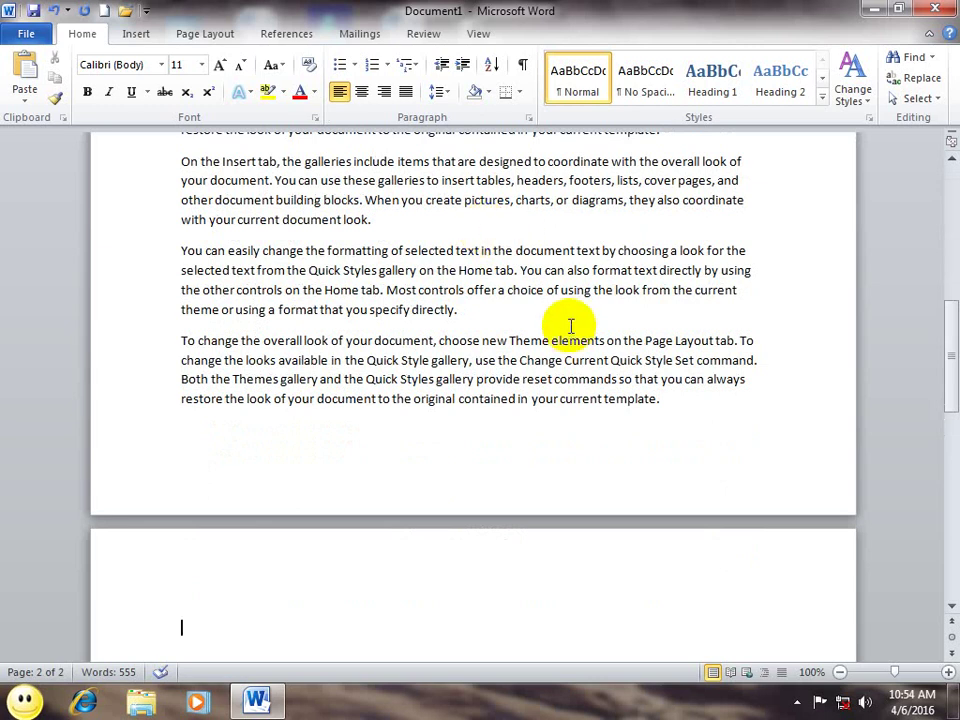
left_click(26, 33)
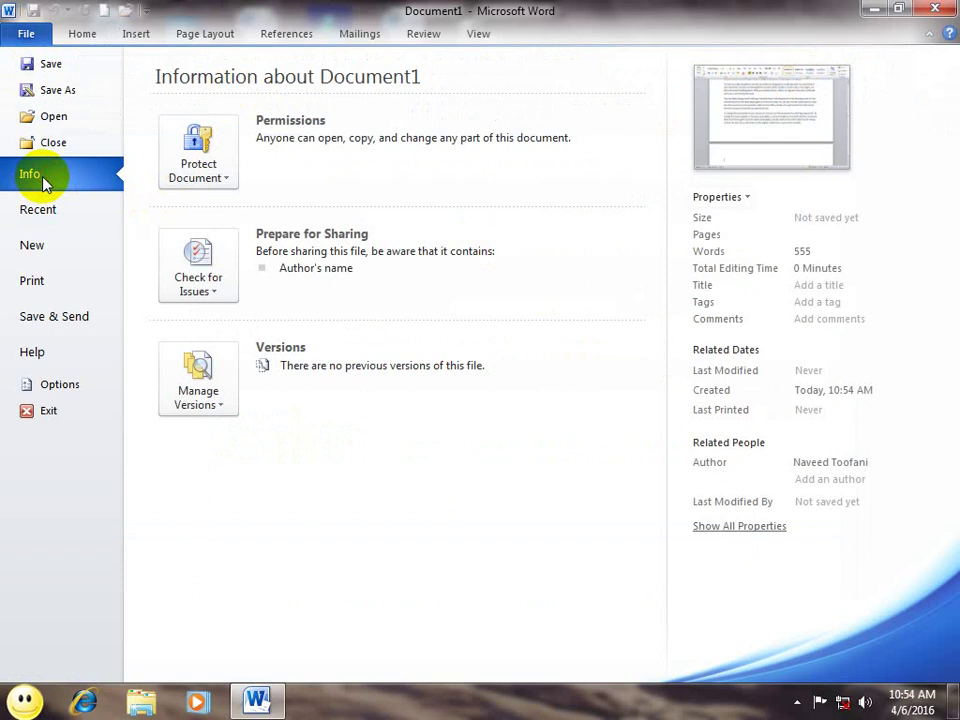
Encrypt Document1 with an opening password, entering it twice to confirm
left_click(212, 165)
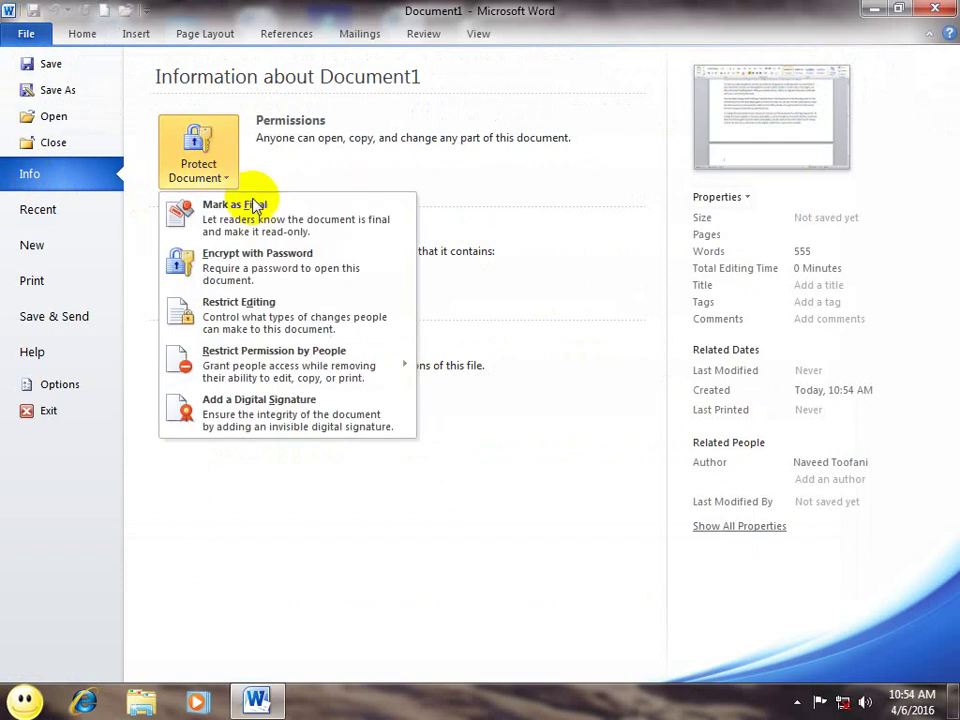
left_click(321, 274)
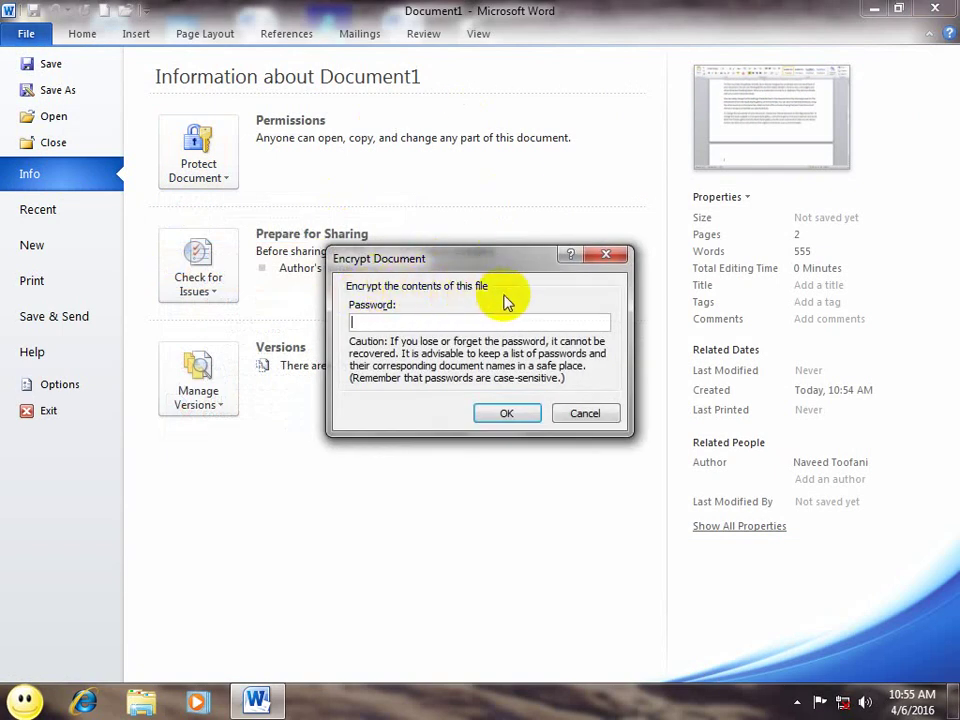
left_click(508, 414)
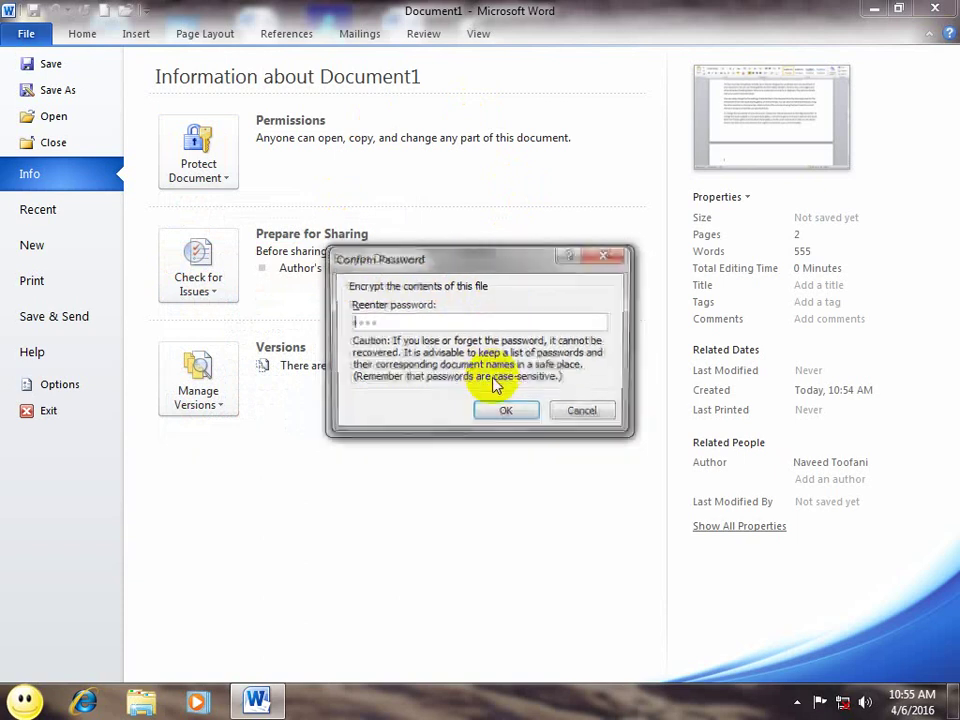
left_click(506, 411)
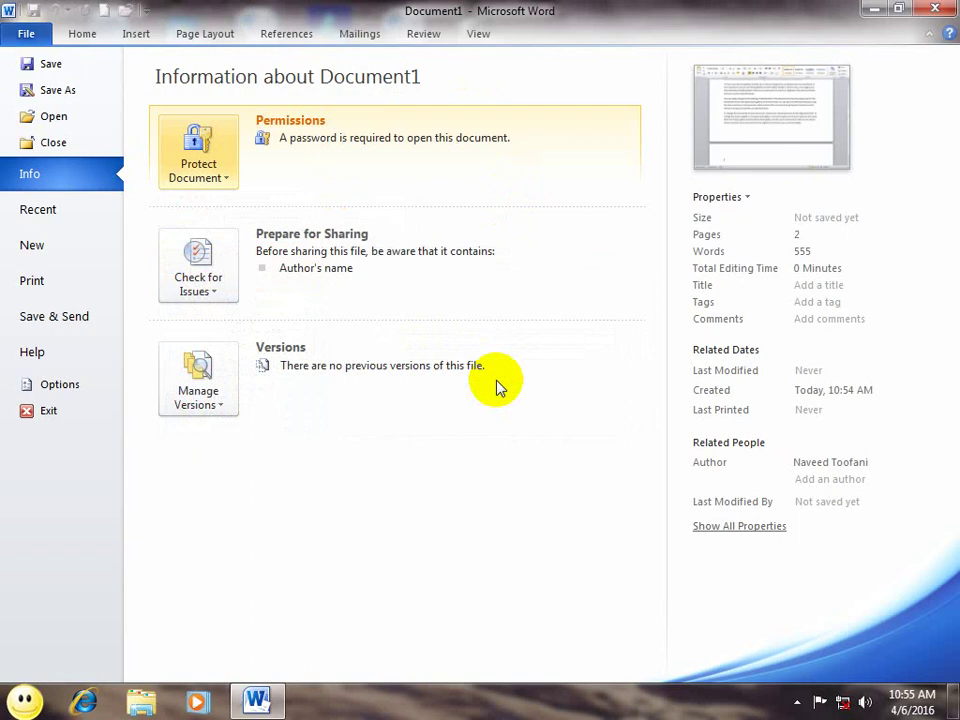
Save the document to the Desktop as 'tgreterttt…'
left_click(55, 64)
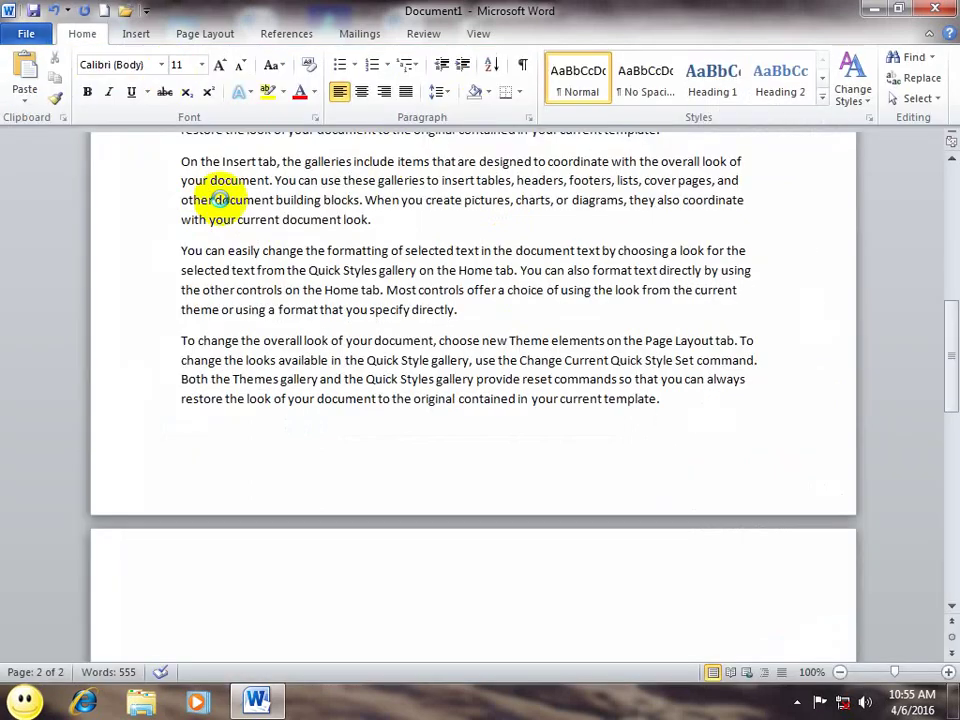
left_click(203, 349)
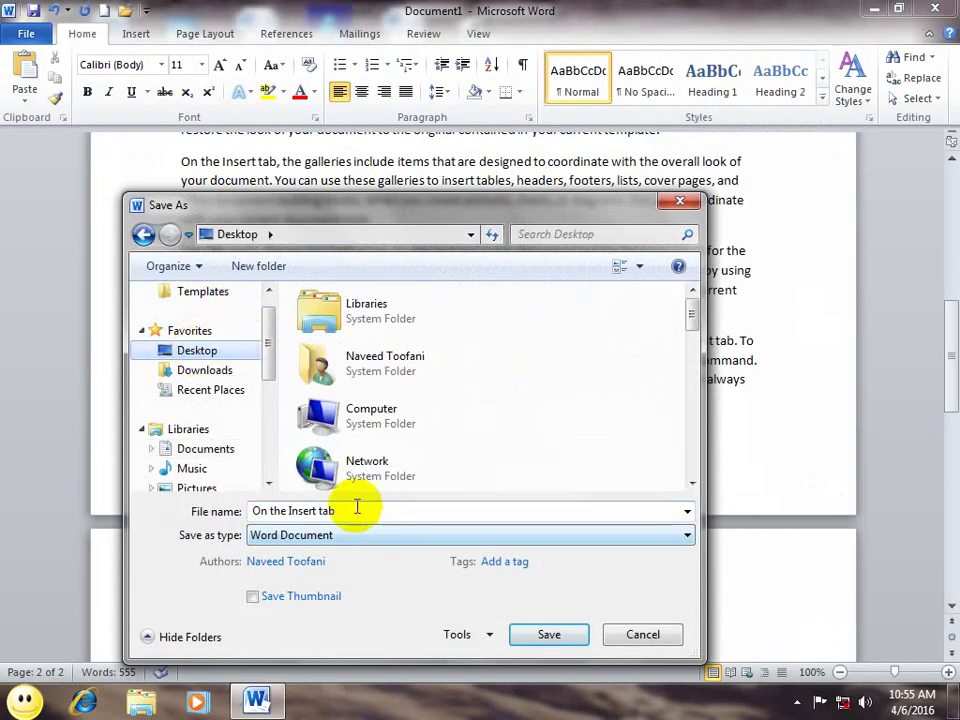
type("tgretert")
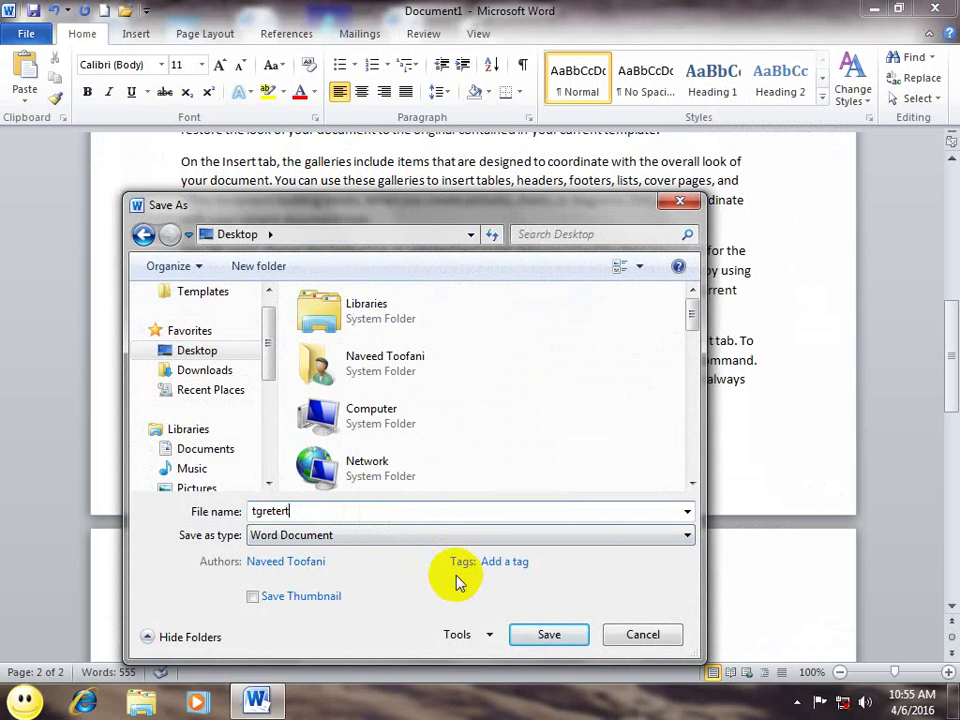
type("tttttttttttttttttttttttttttt")
left_click(549, 634)
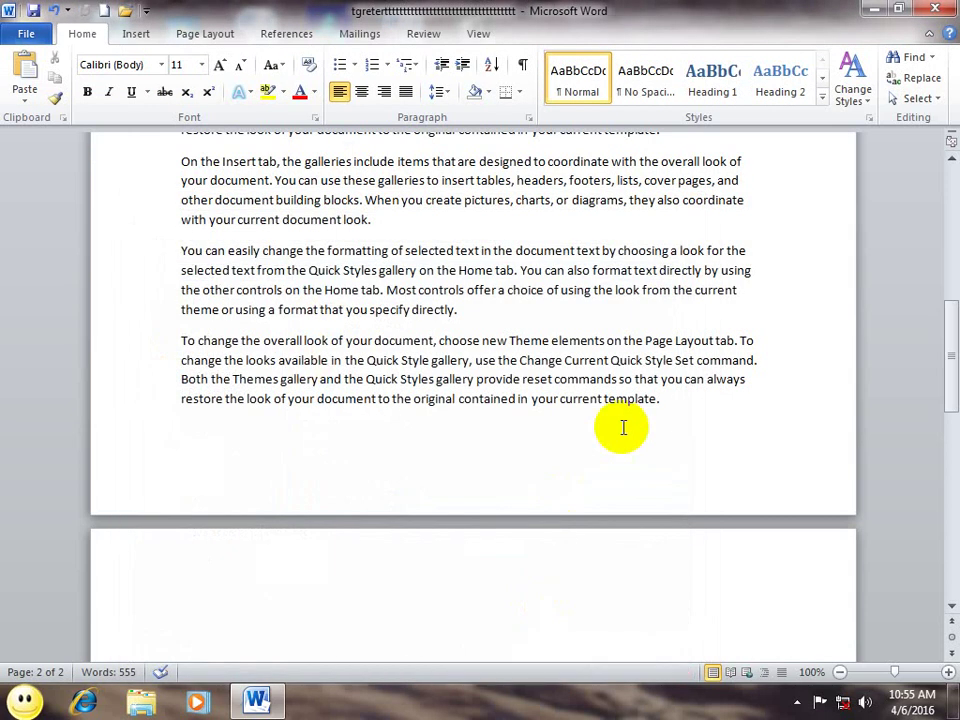
Close Word and reopen the saved file from the Desktop by entering its password
left_click(935, 8)
right_click(585, 328)
left_click(476, 426)
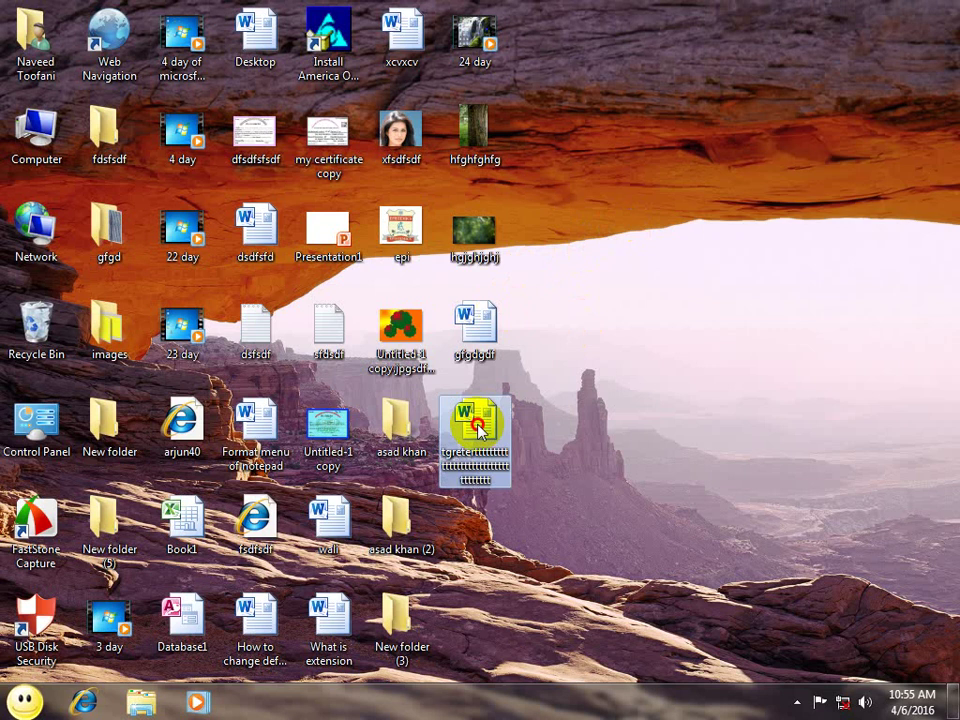
double_click(478, 427)
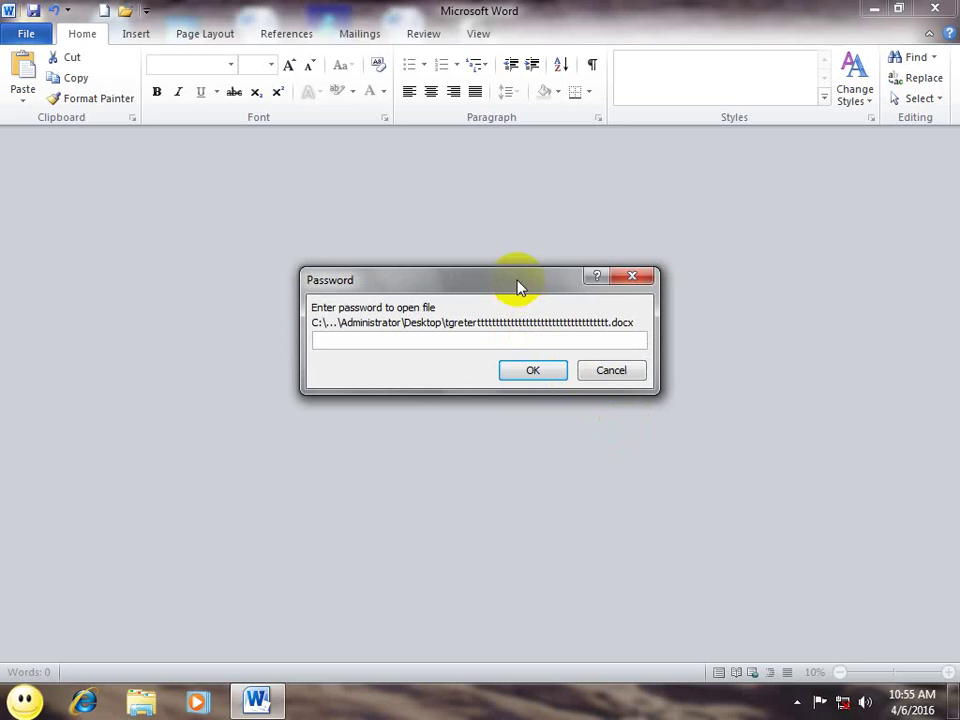
left_click(535, 371)
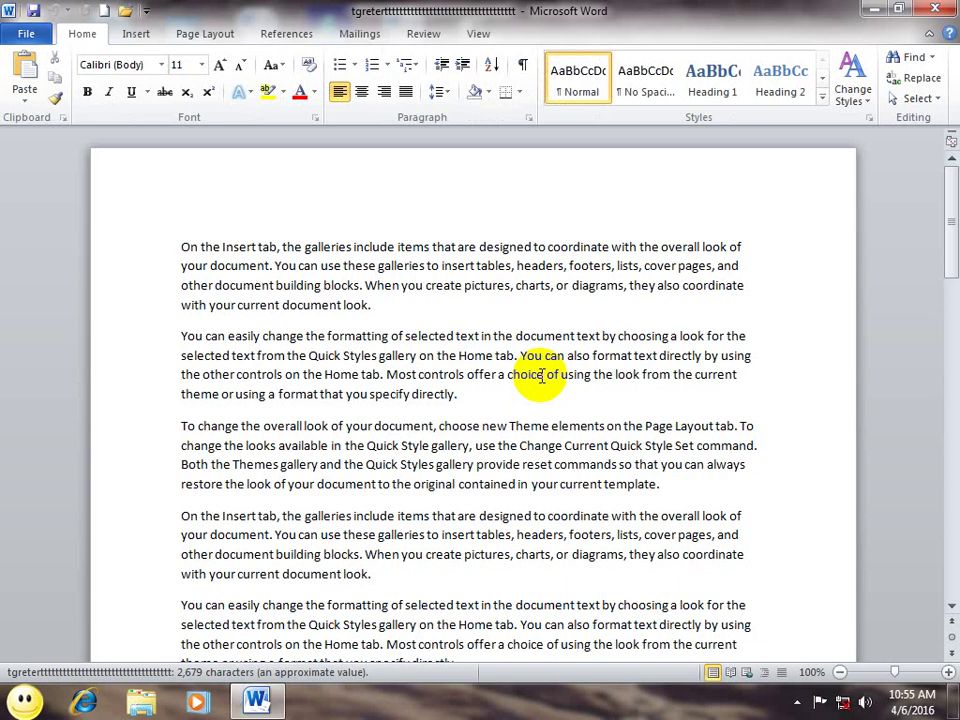
Remove the document's opening password by clearing it in Encrypt with Password
left_click(26, 33)
left_click(212, 204)
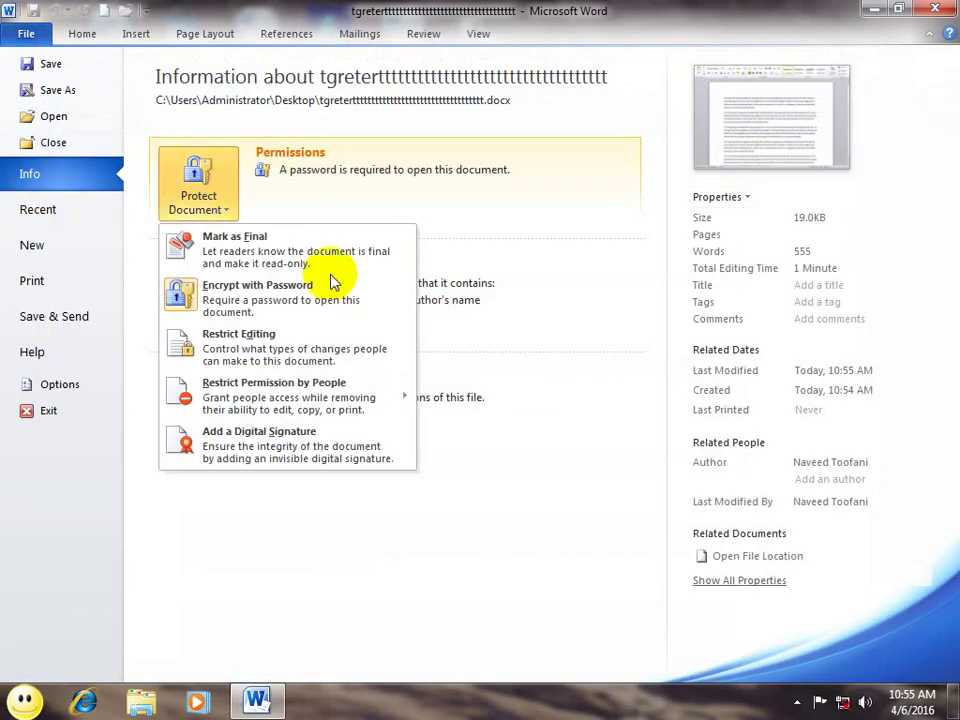
left_click(233, 306)
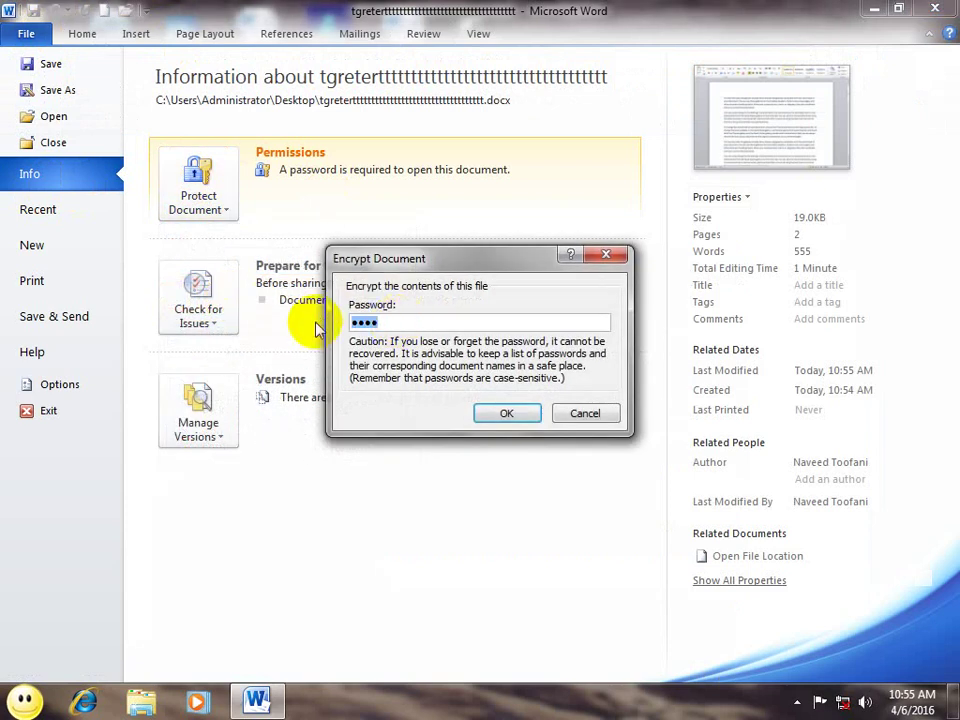
key("BackSpace")
left_click(507, 415)
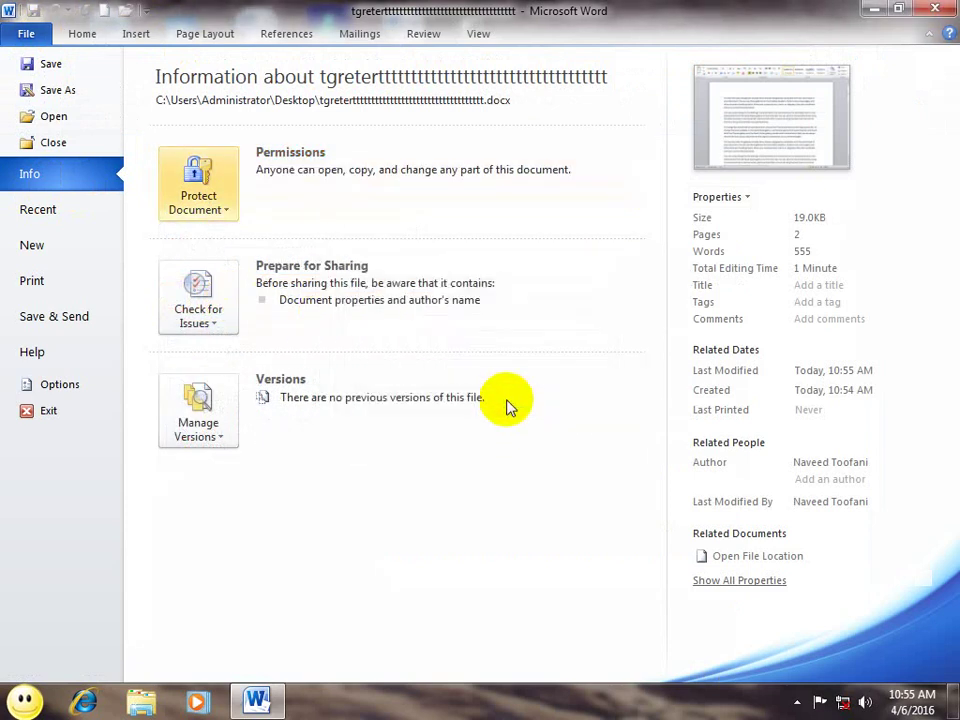
Close the document and reopen it from the Desktop
left_click(35, 33)
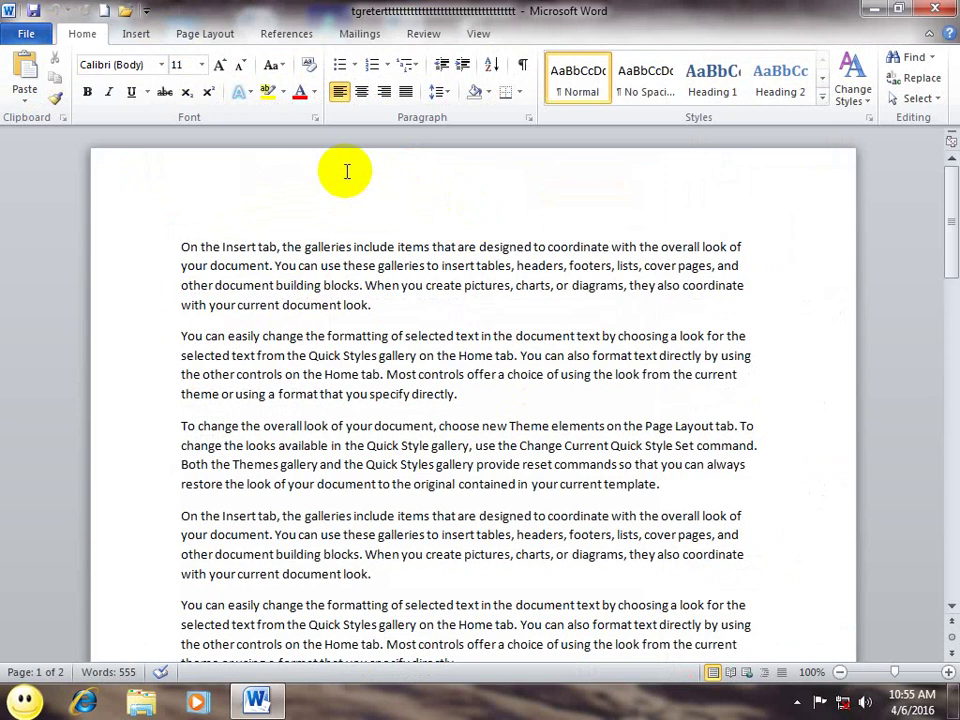
double_click(8, 10)
double_click(476, 424)
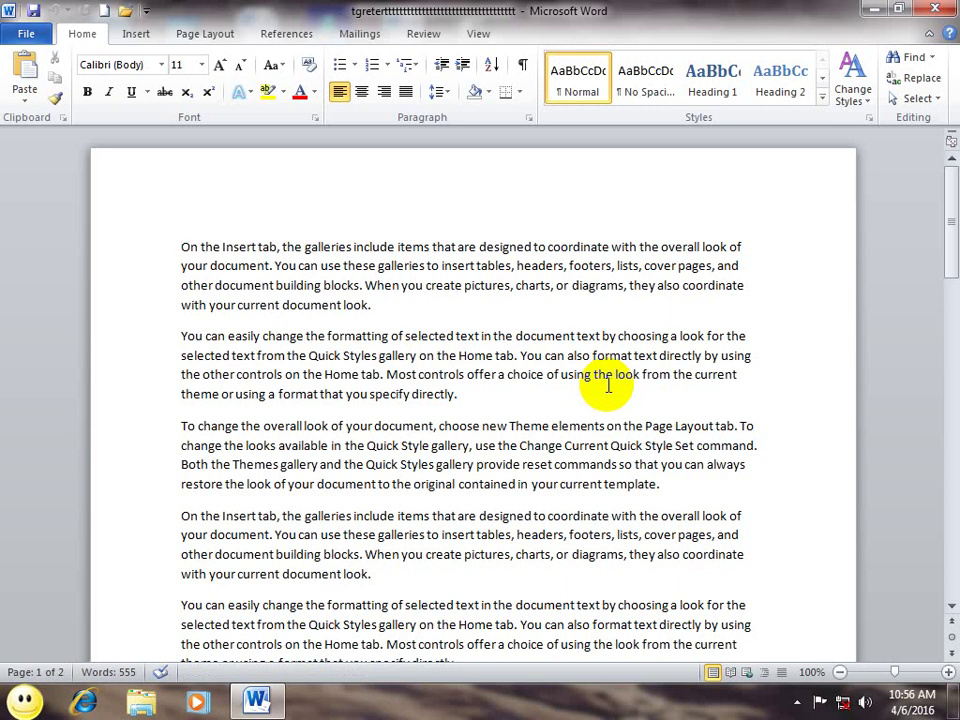
Restrict editing to No changes (Read only) with an exception for Everyone
left_click(26, 32)
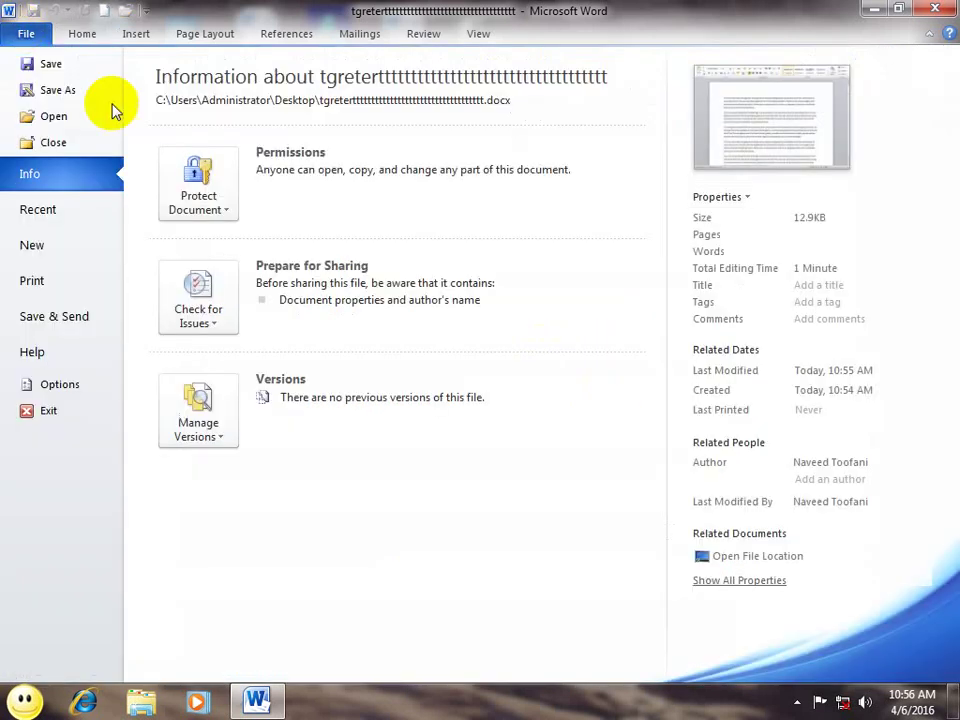
left_click(63, 178)
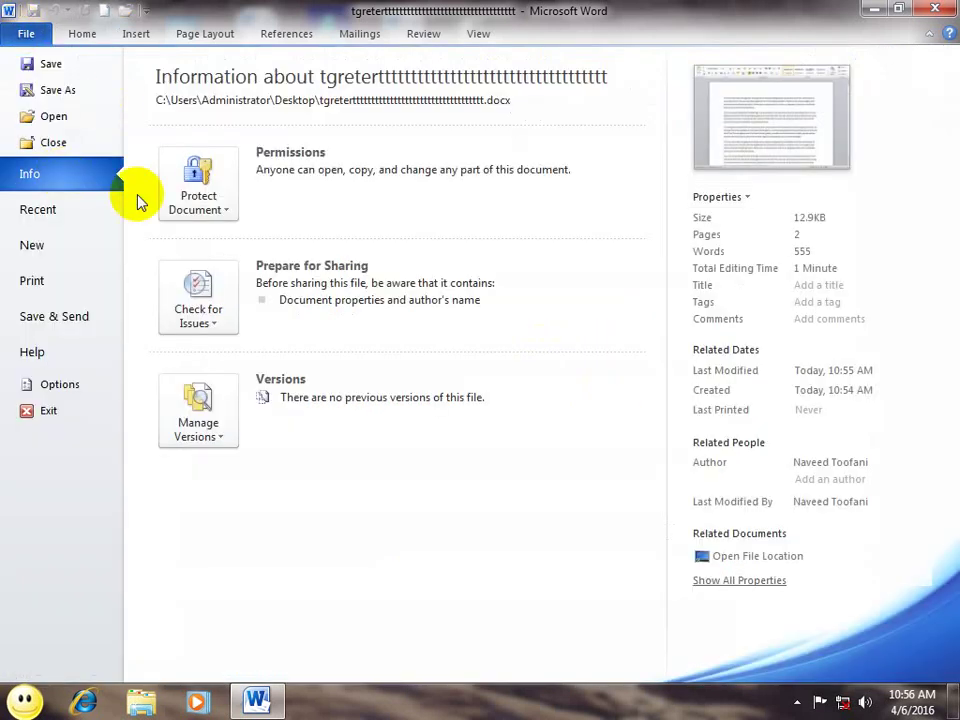
left_click(218, 204)
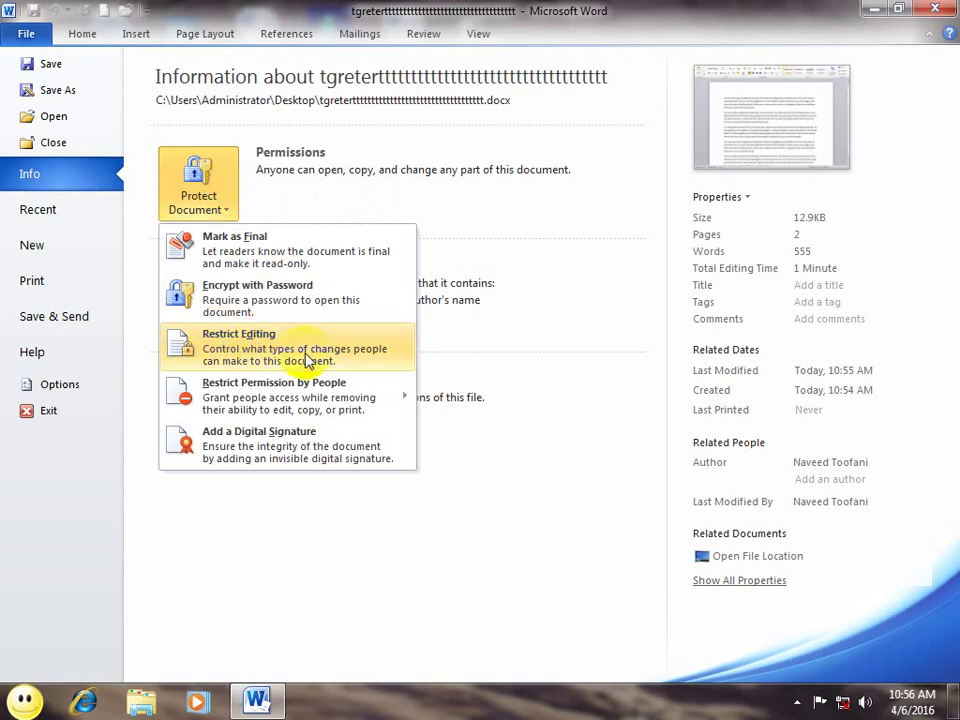
left_click(310, 355)
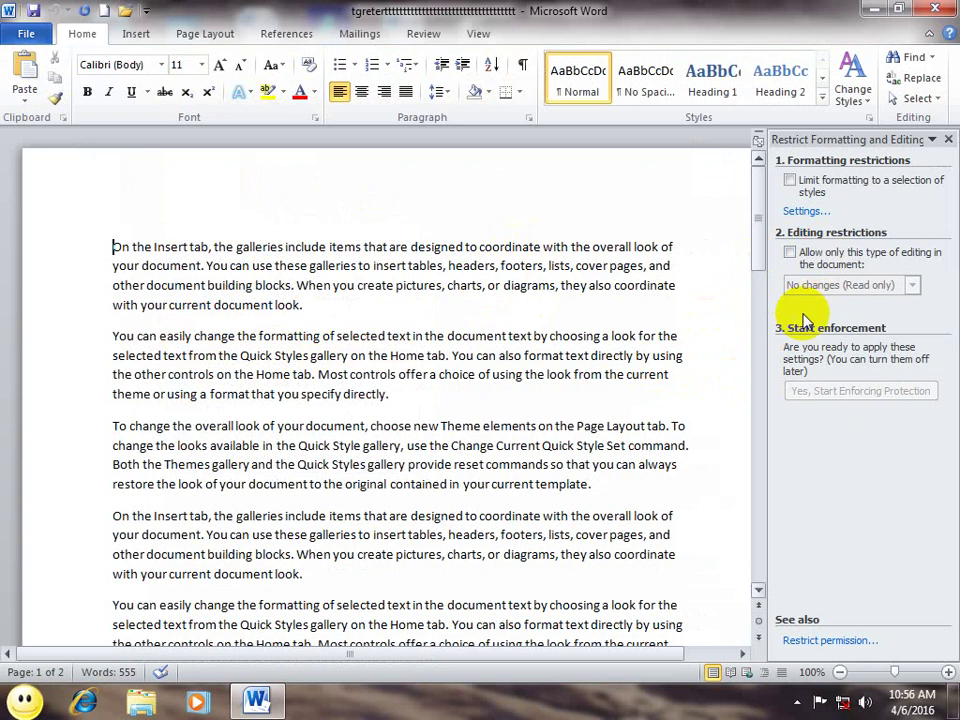
left_click(807, 254)
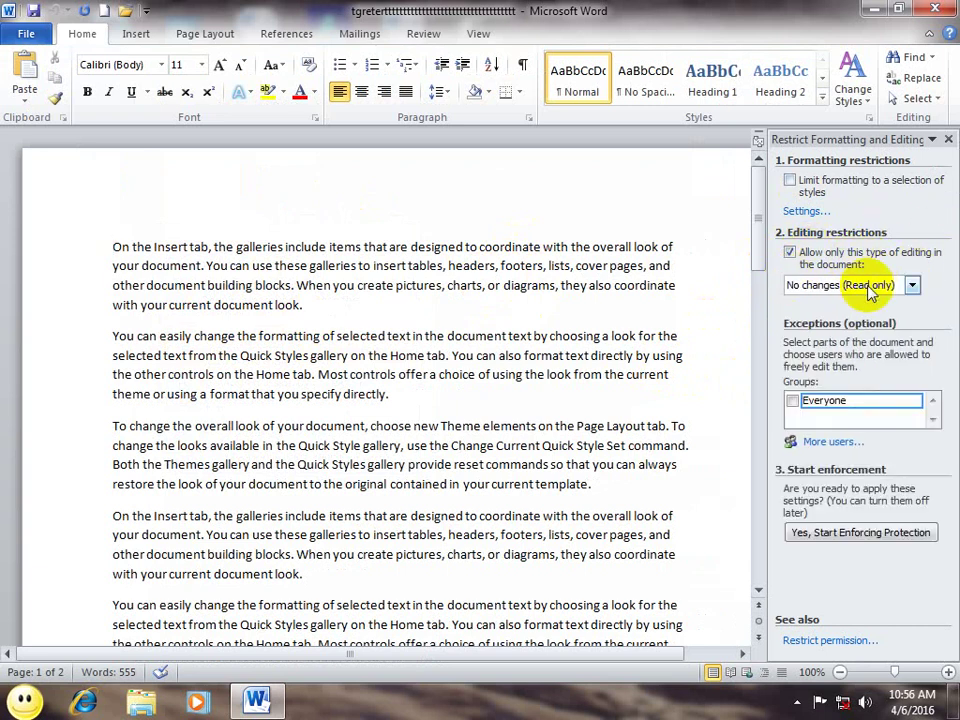
left_click(792, 400)
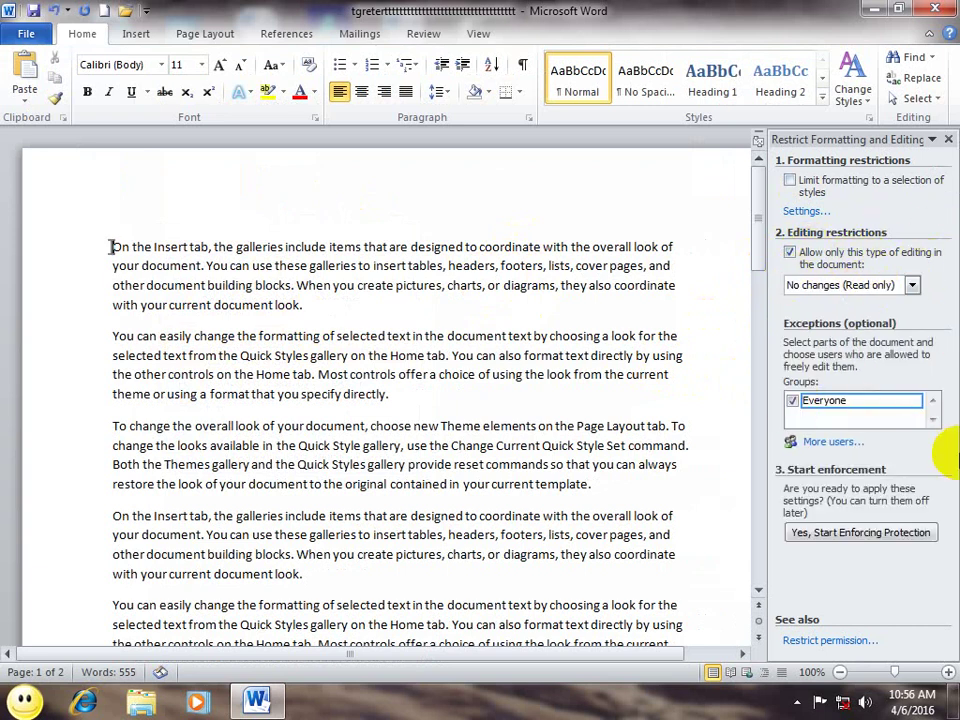
Start enforcing protection, entering and confirming the protection password
left_click(795, 533)
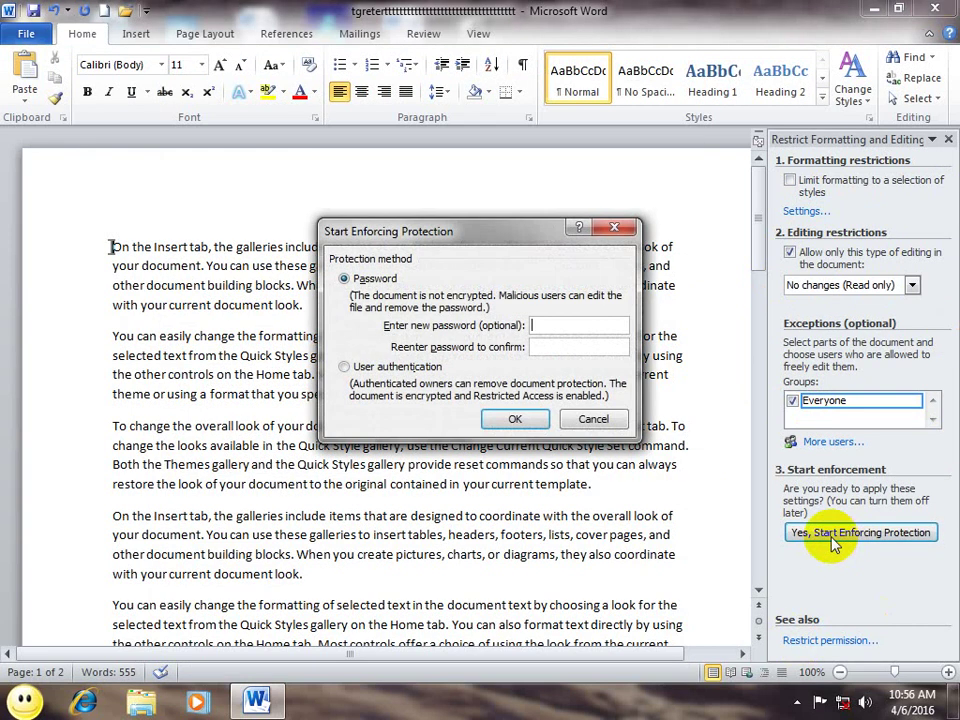
left_click(545, 346)
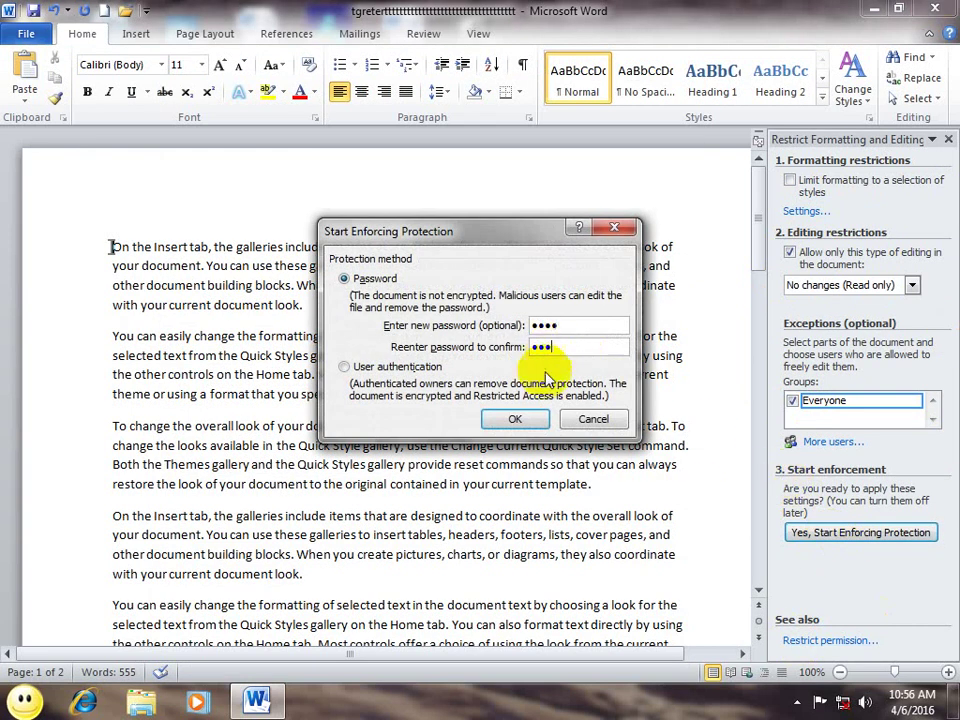
left_click(515, 420)
Try clicking, dragging, double- and triple-clicking in the paragraphs to confirm the text is locked
left_click(468, 516)
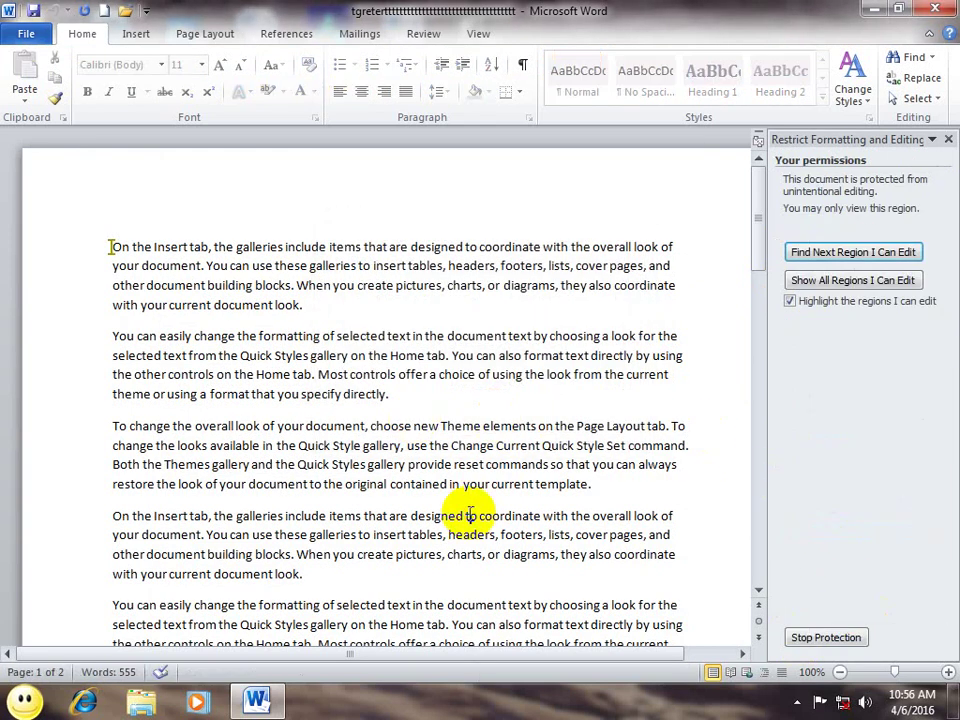
left_click(484, 578)
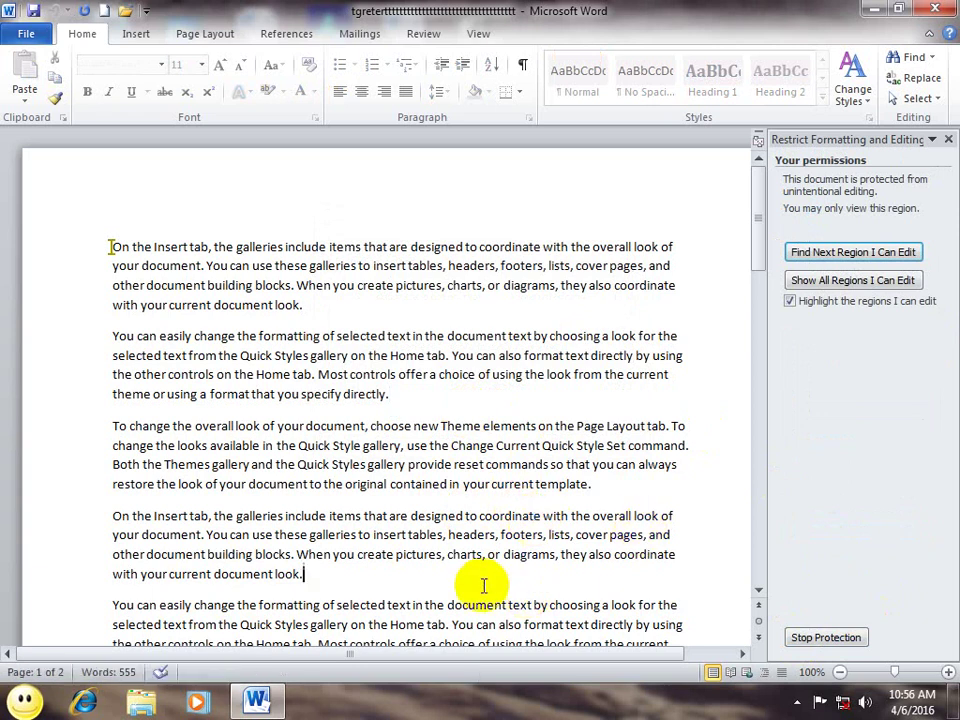
left_click(411, 554)
left_click(450, 445)
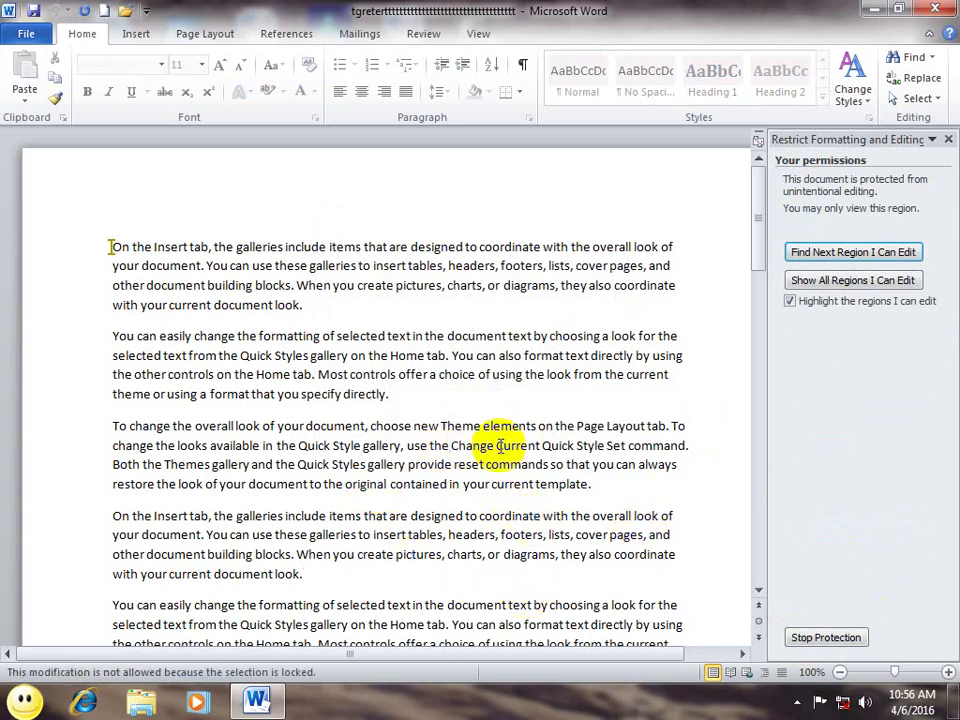
left_click_drag(537, 285, 550, 285)
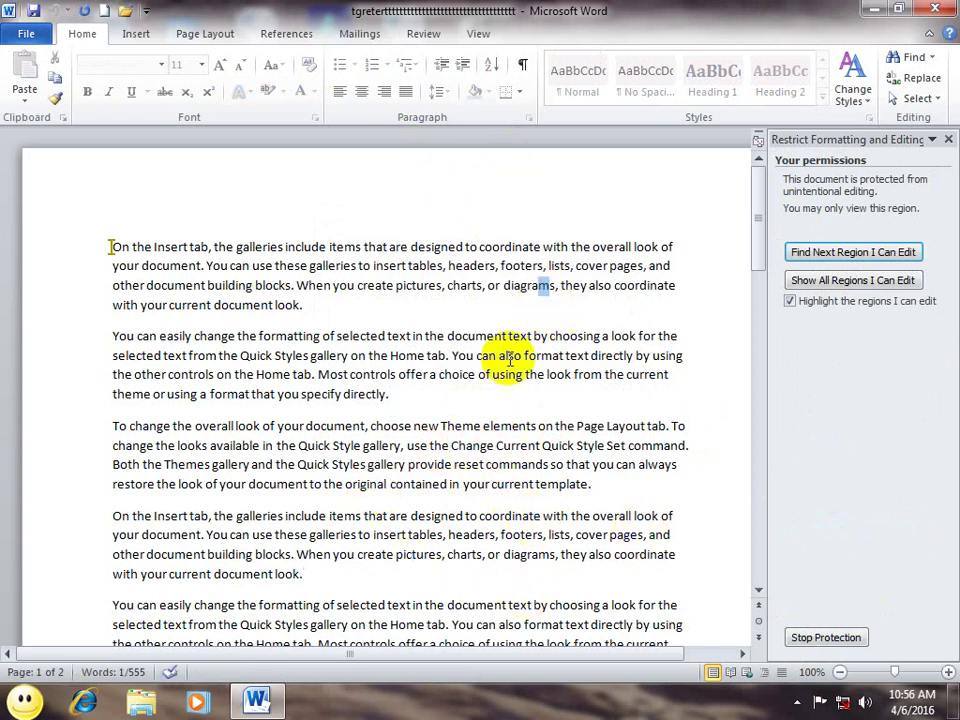
left_click(535, 464)
triple_click(420, 560)
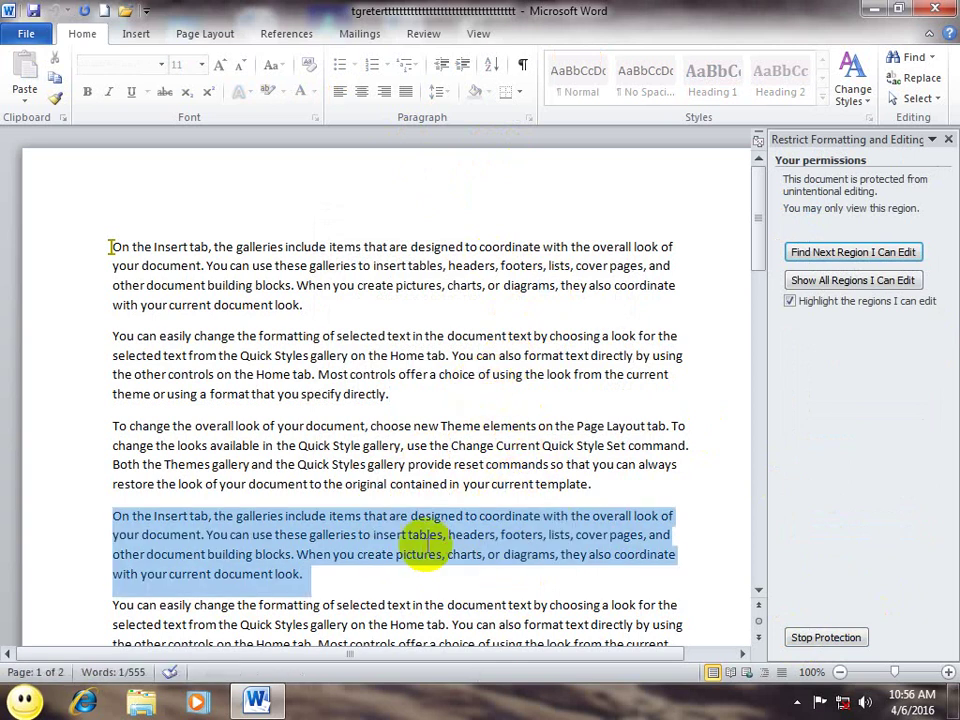
left_click(340, 450)
left_click_drag(514, 425, 540, 425)
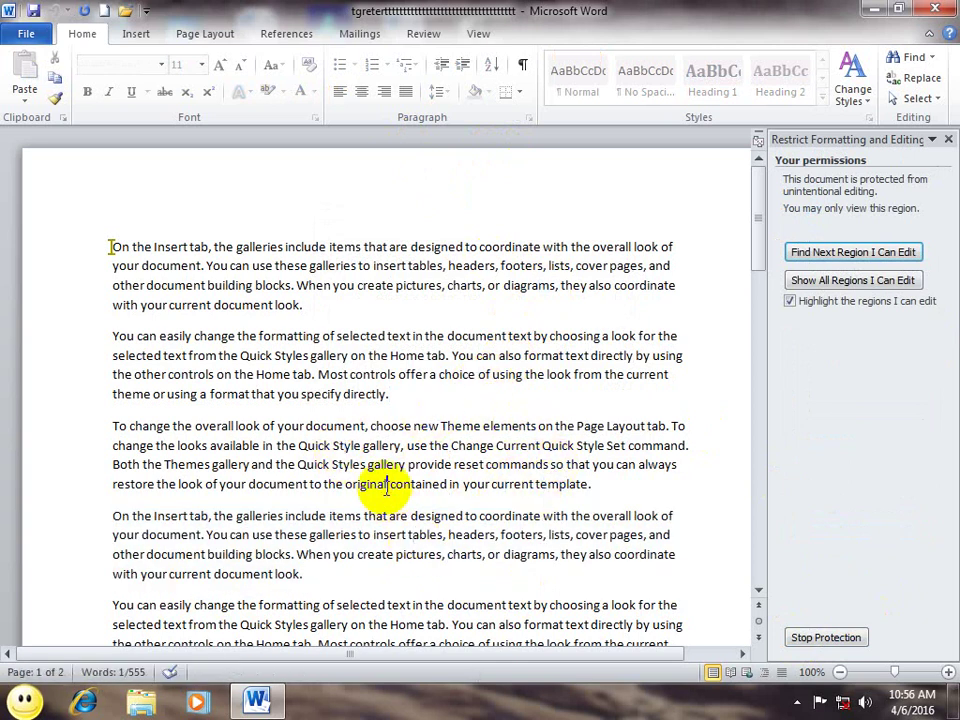
left_click(328, 445)
triple_click(440, 482)
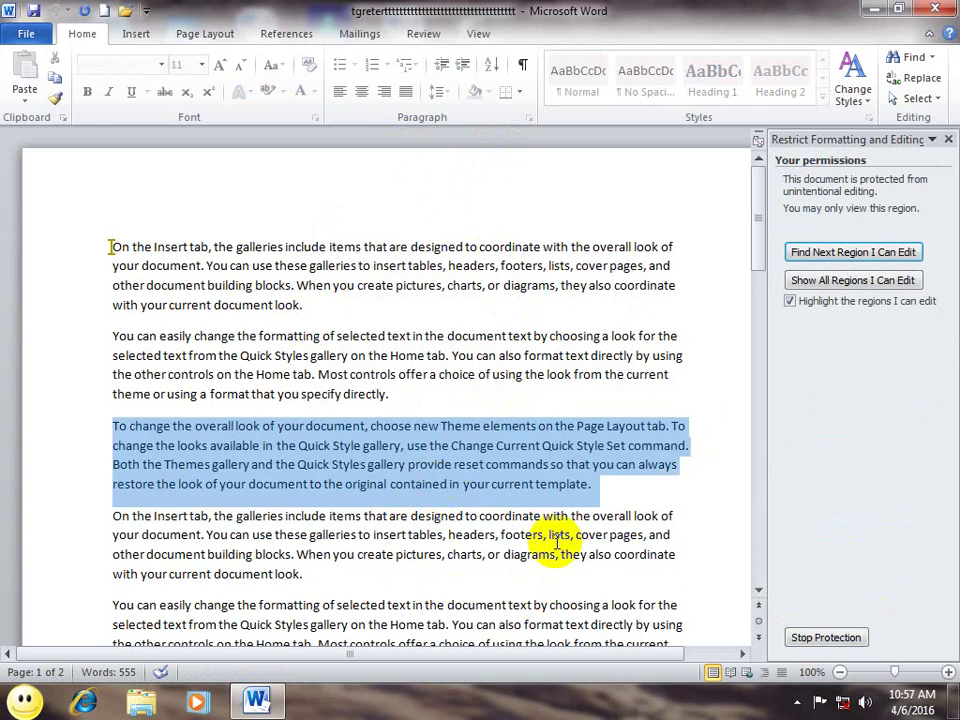
scroll(500, 500, "down", 2)
left_click(481, 477)
double_click(470, 578)
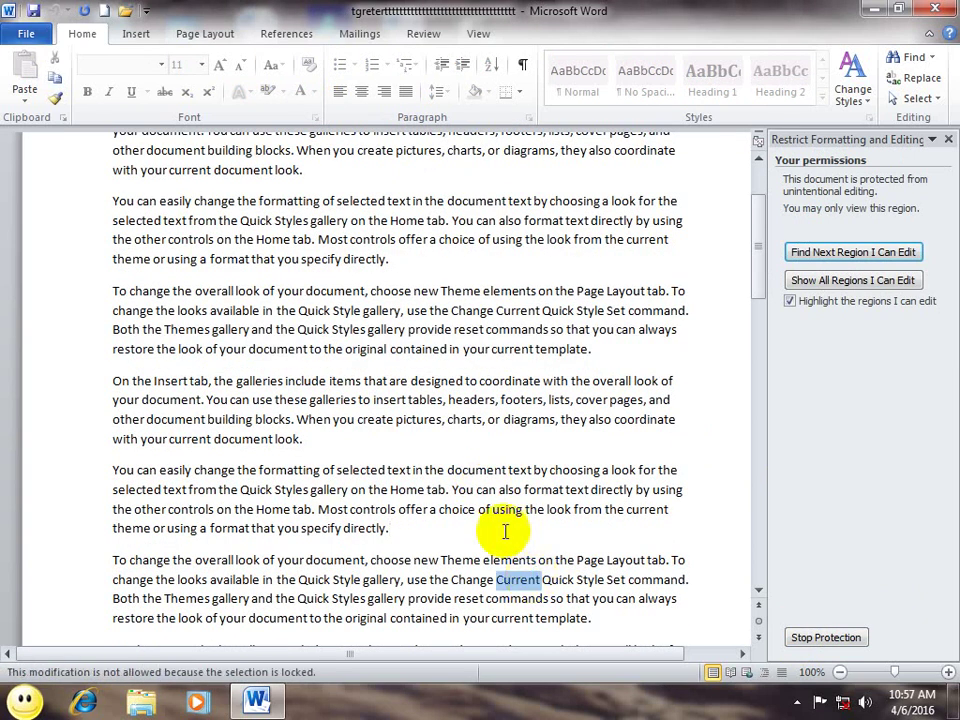
left_click(485, 509)
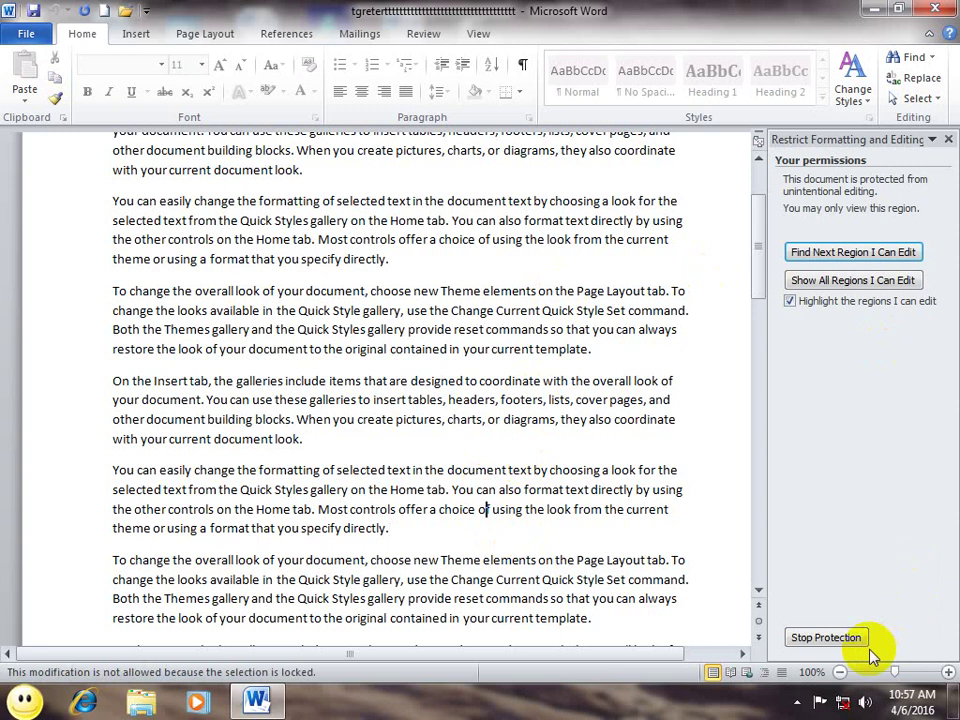
Stop protection with the password, type 'dfggf' after 'designed', and close the restrictions pane
left_click(840, 638)
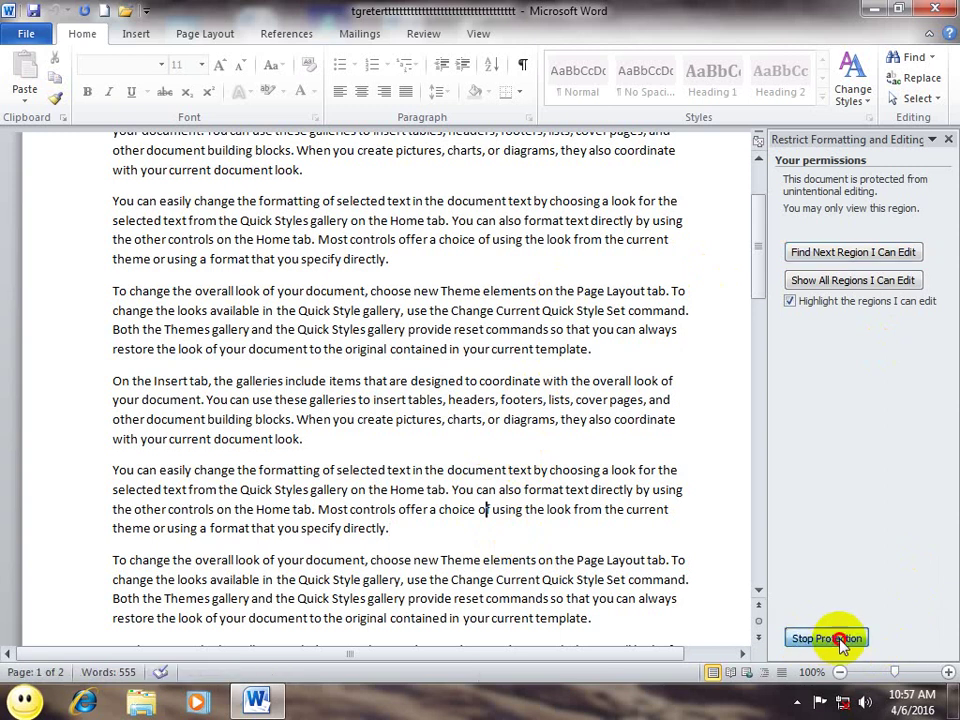
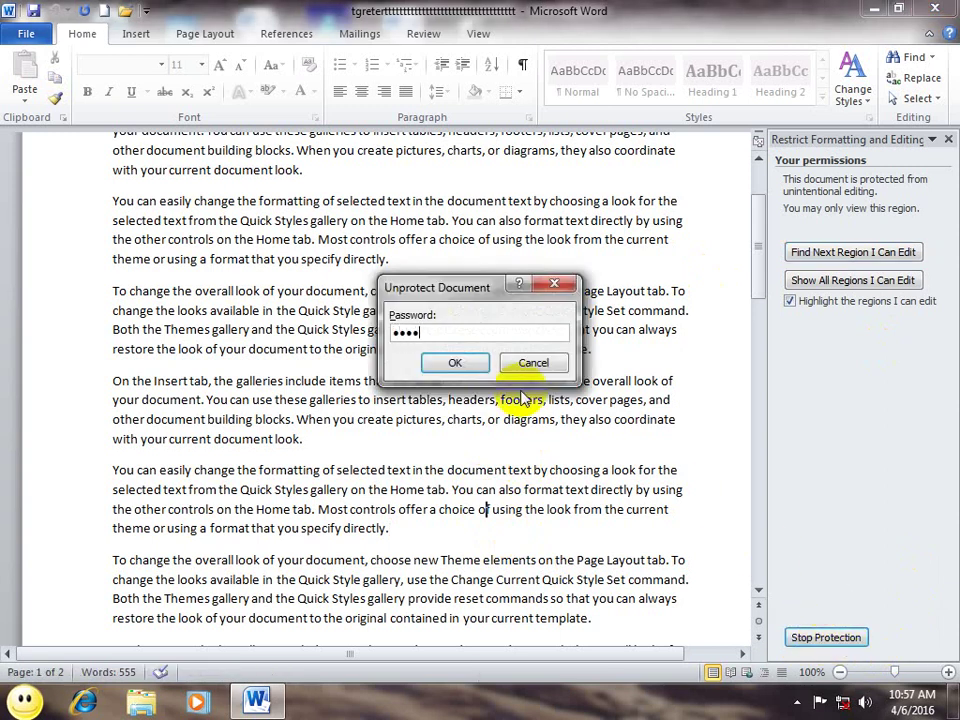
left_click(455, 363)
type("dfgdfgdfg")
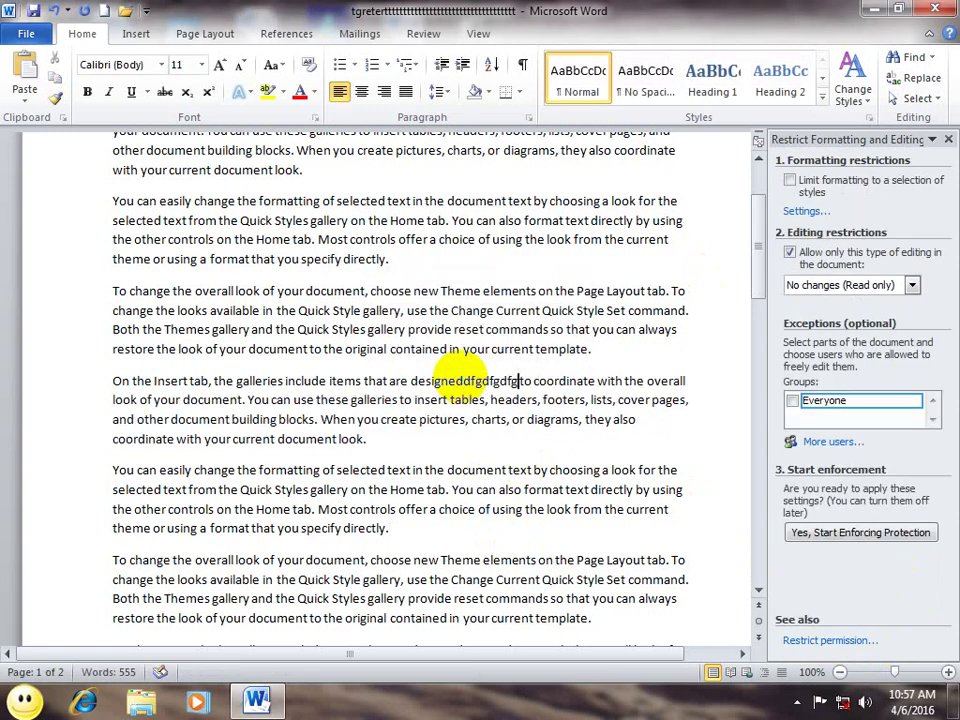
type("f")
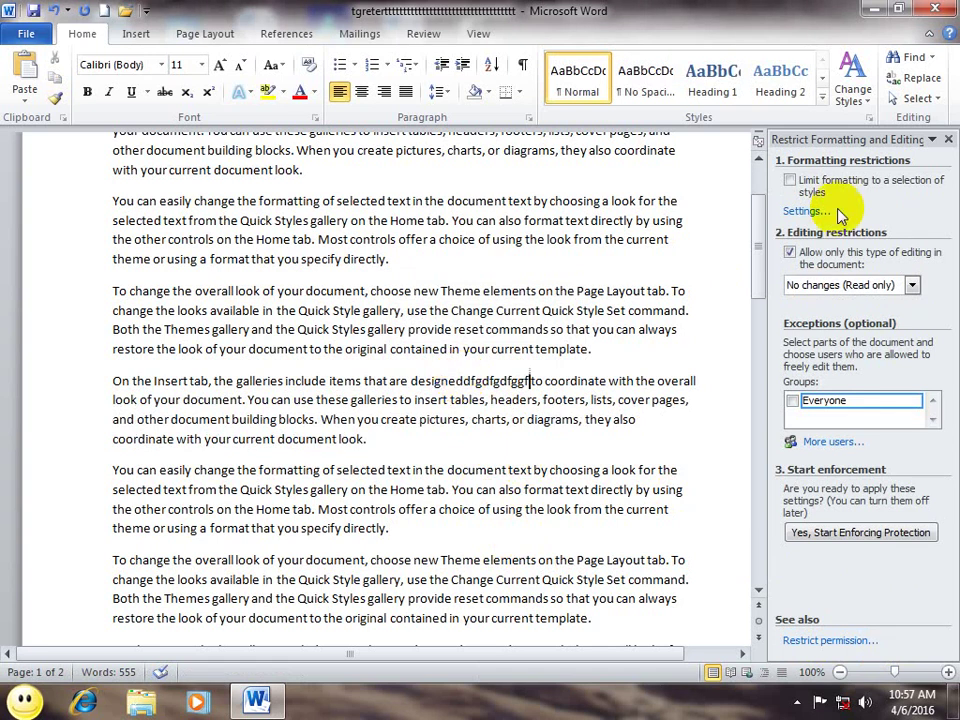
left_click(948, 139)
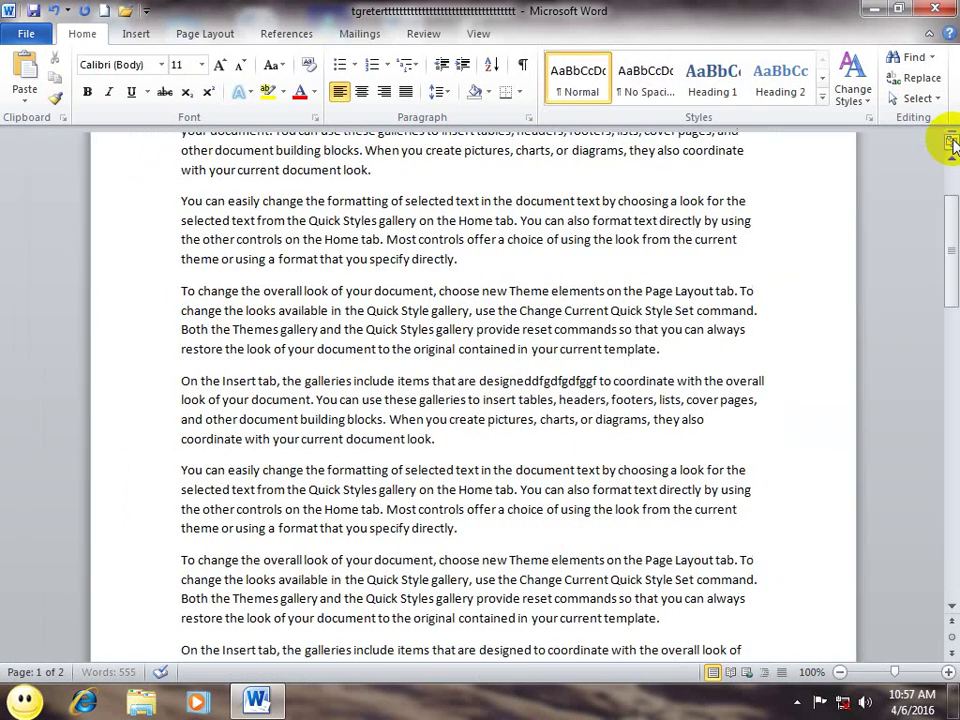
Choose Add a Digital Signature under File > Info > Protect Document and accept the notice
left_click(26, 33)
left_click(214, 214)
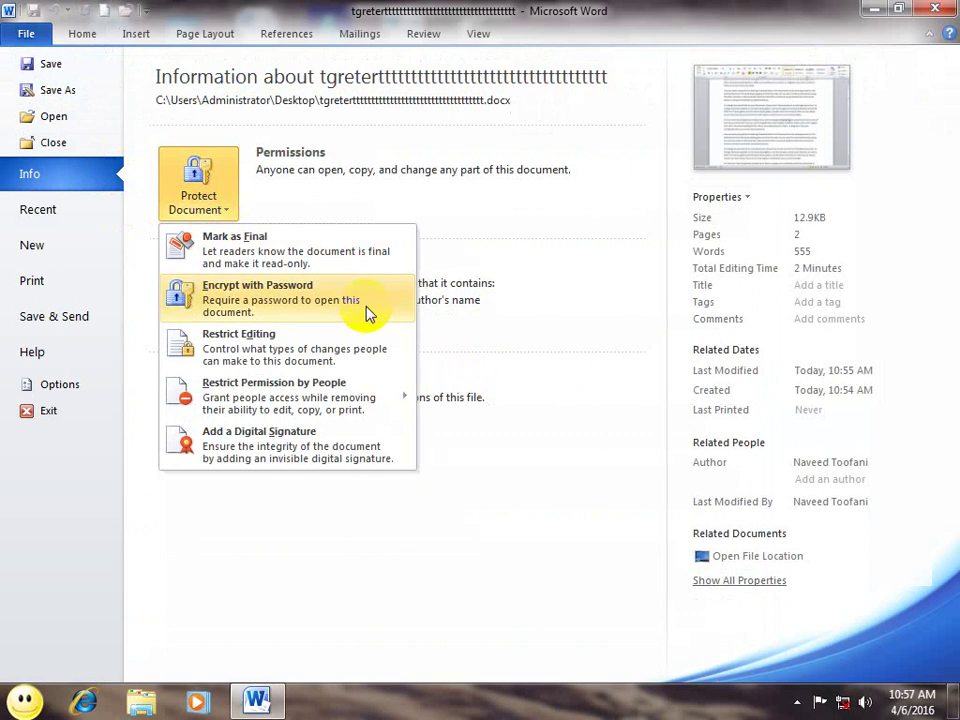
mouse_move(361, 403)
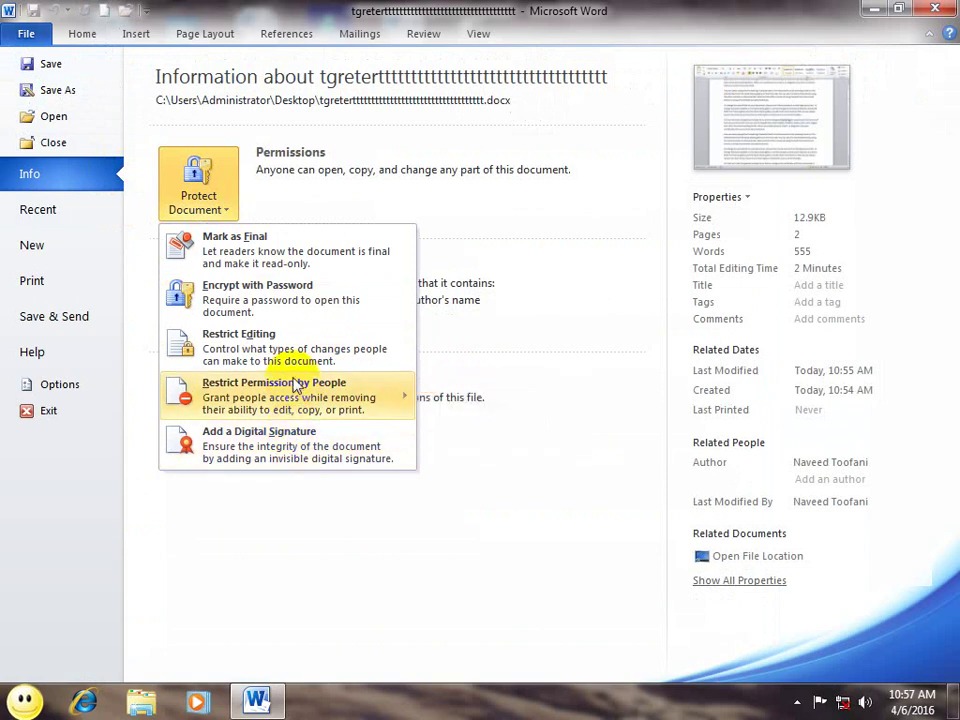
mouse_move(310, 390)
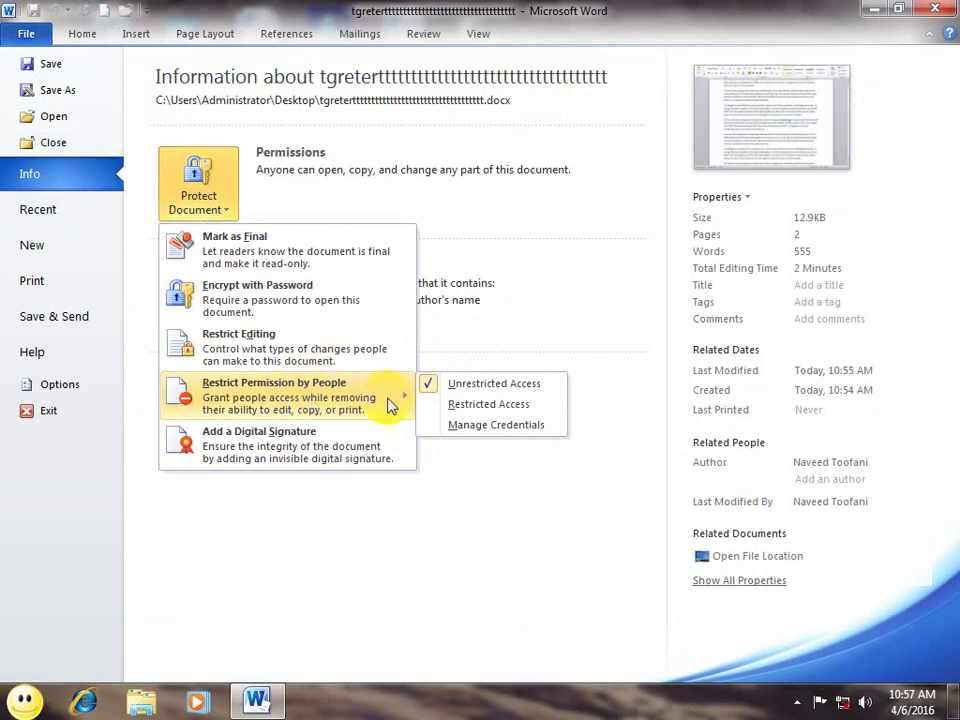
left_click(279, 450)
left_click(499, 360)
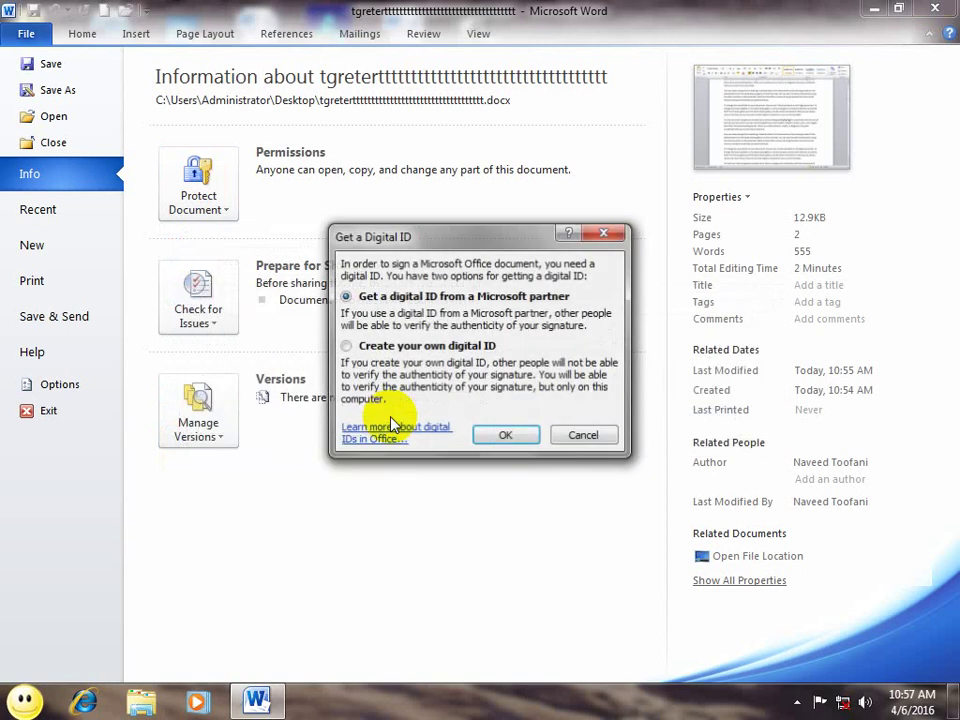
Cancel the digital ID prompt and insert a signature line with suggested signer 'director'
left_click(582, 440)
key("Escape")
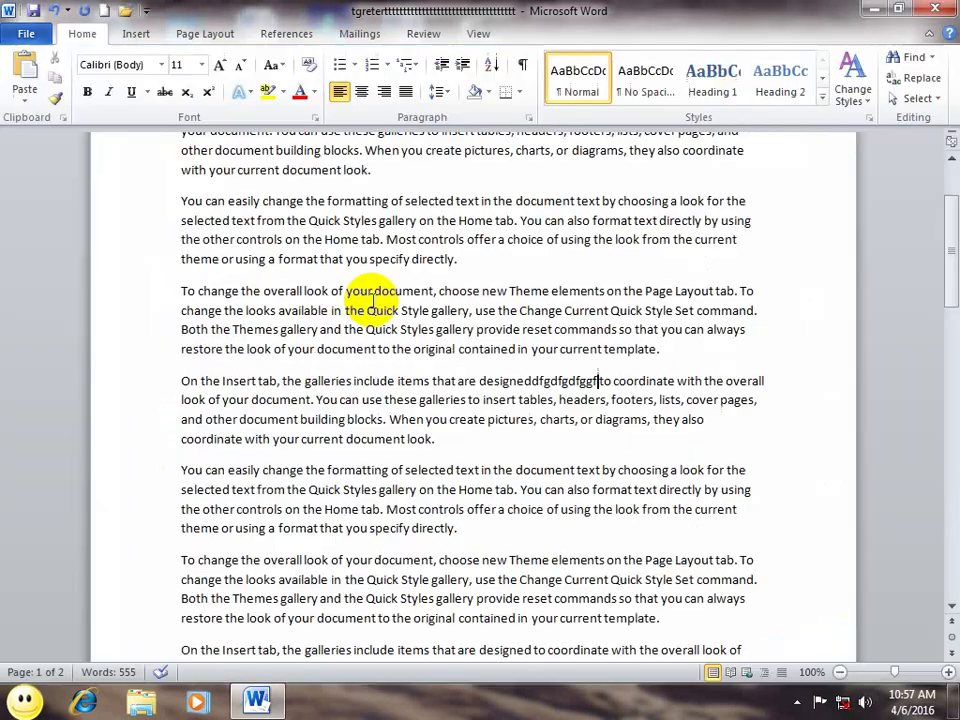
left_click(134, 33)
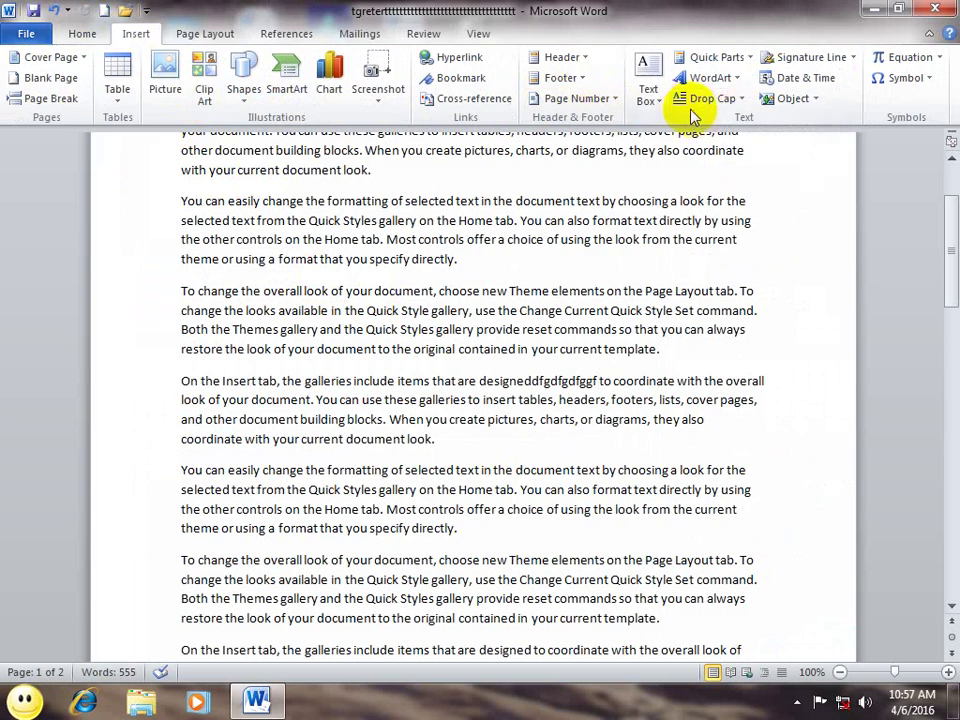
left_click(816, 68)
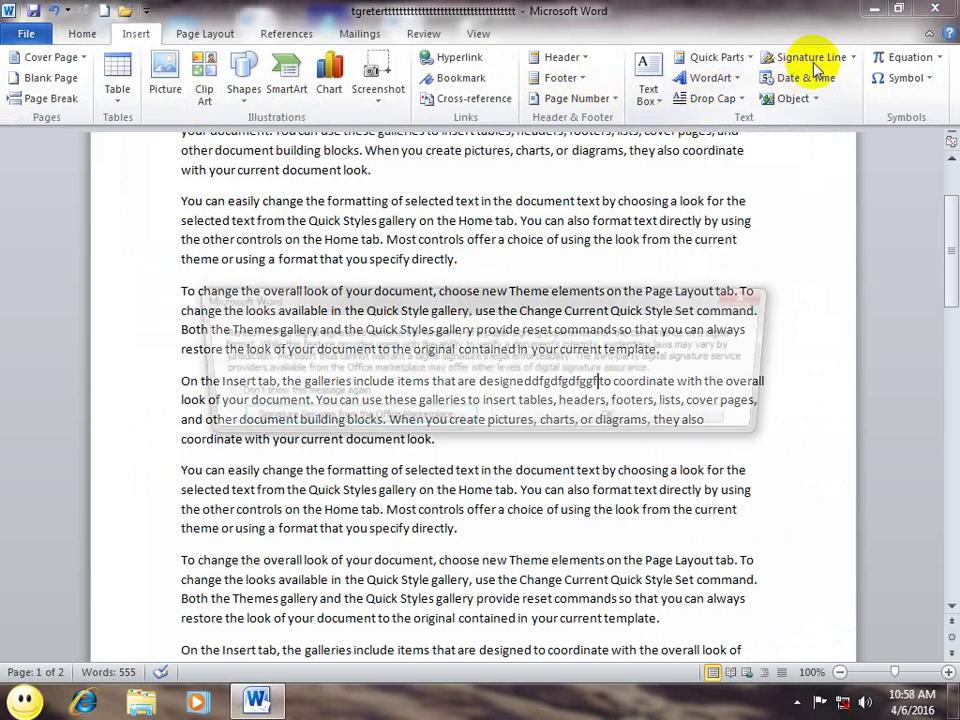
left_click(640, 420)
type("director")
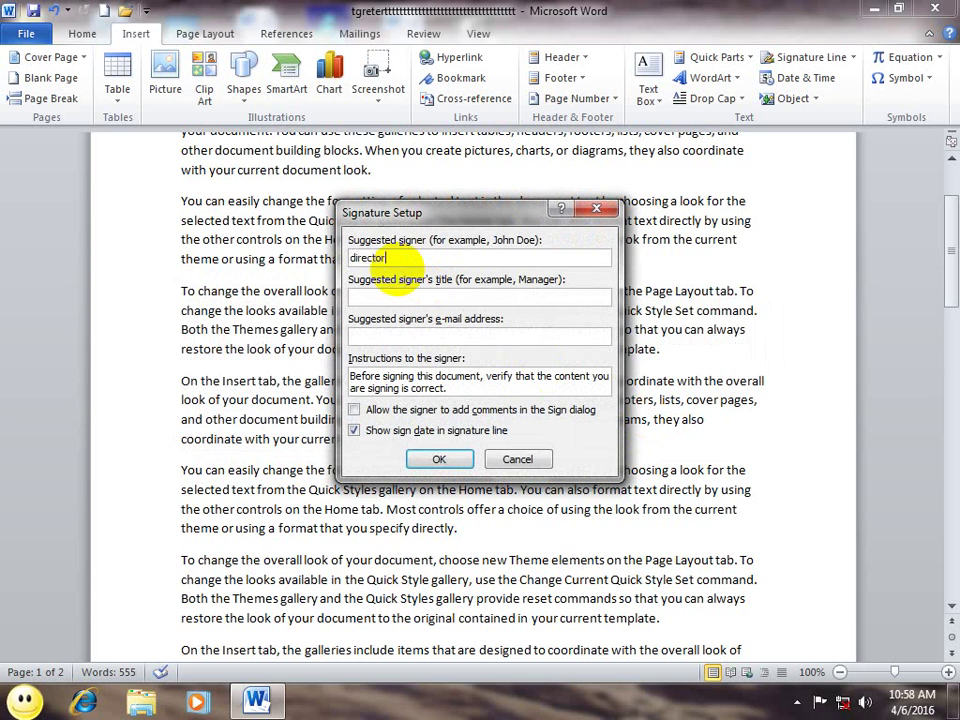
type("asif")
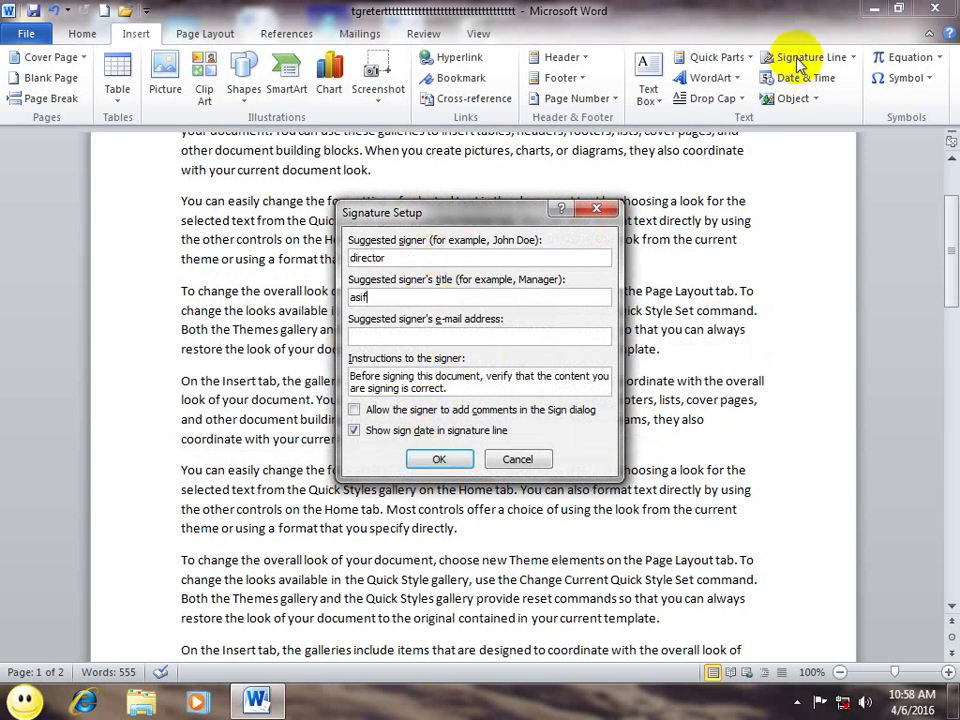
left_click(437, 459)
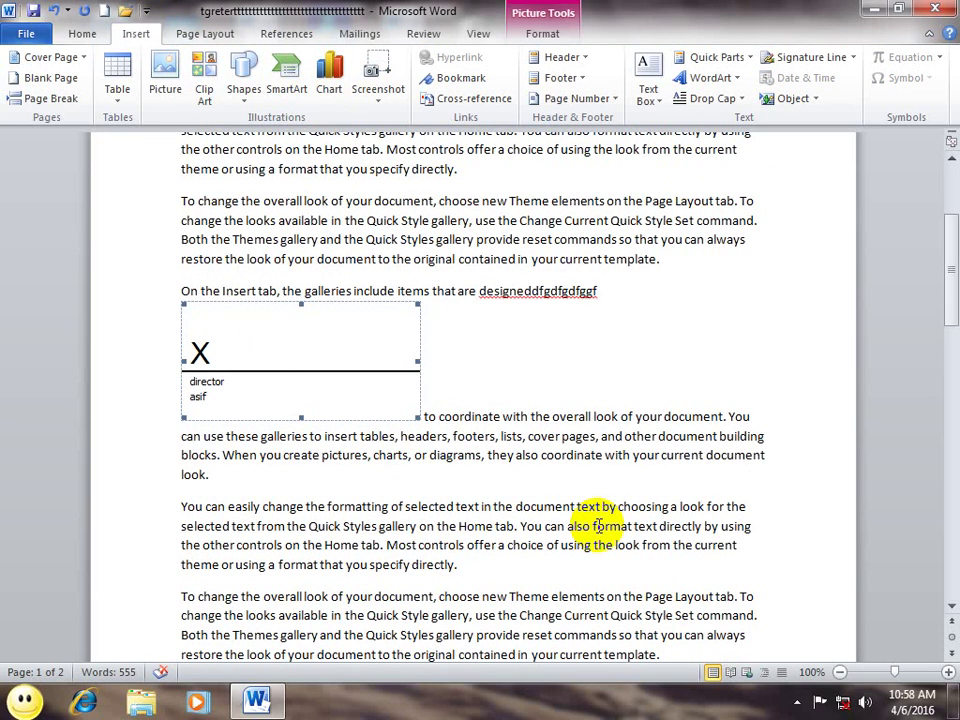
left_click(579, 424)
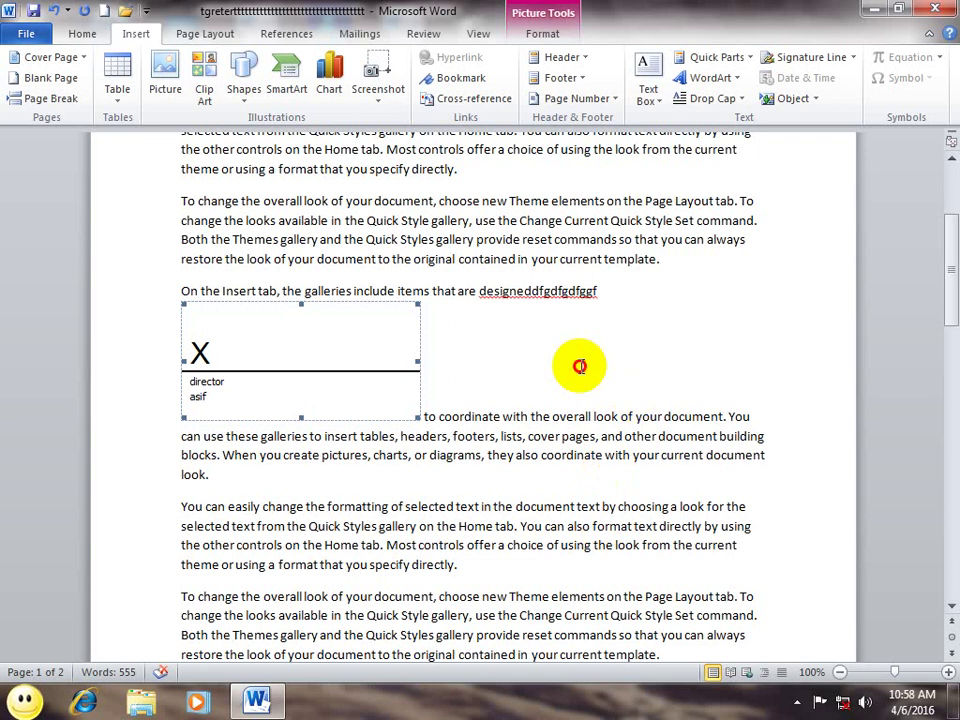
Browse the Protect Document options on the original file's Info page without choosing any
left_click(19, 38)
left_click(198, 203)
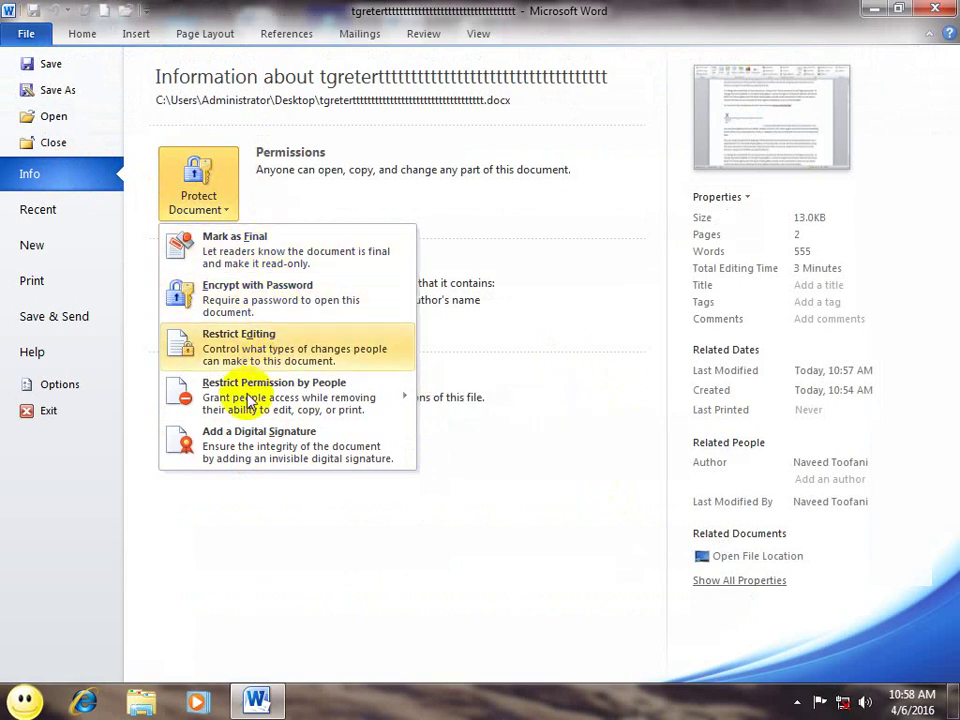
mouse_move(248, 404)
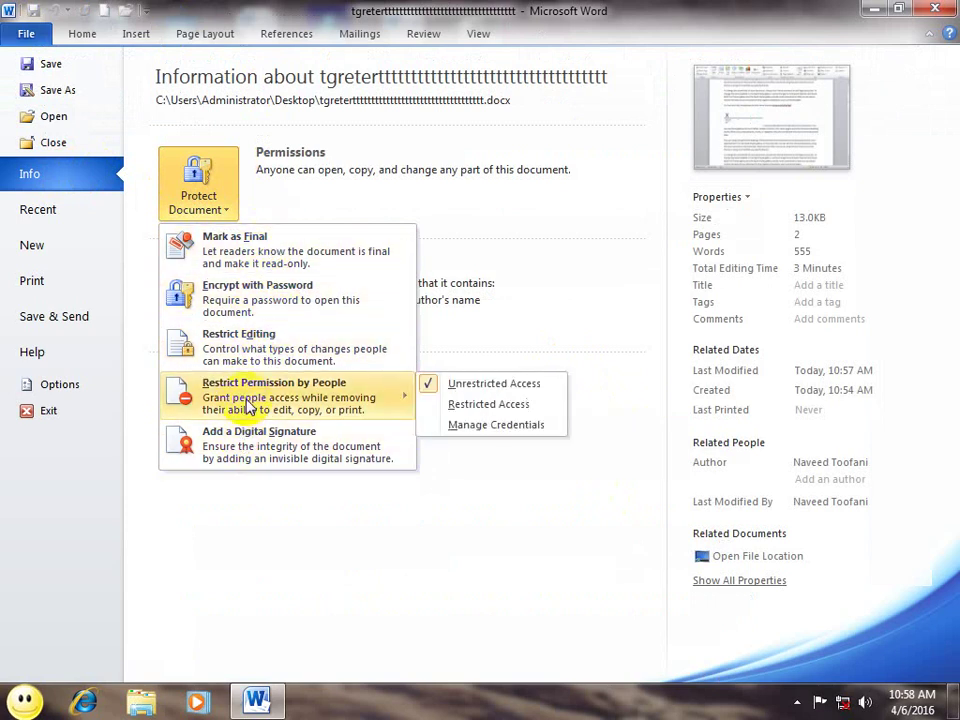
left_click(253, 487)
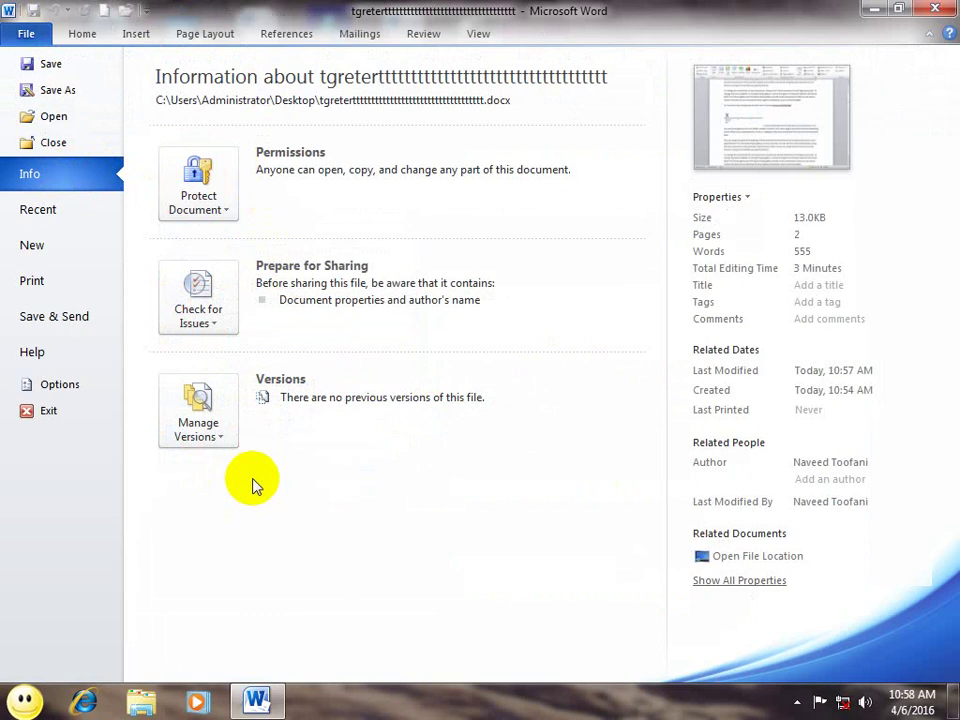
Look over Check for Issues, leave the Info page, and create a new blank document with Ctrl+N
left_click(213, 326)
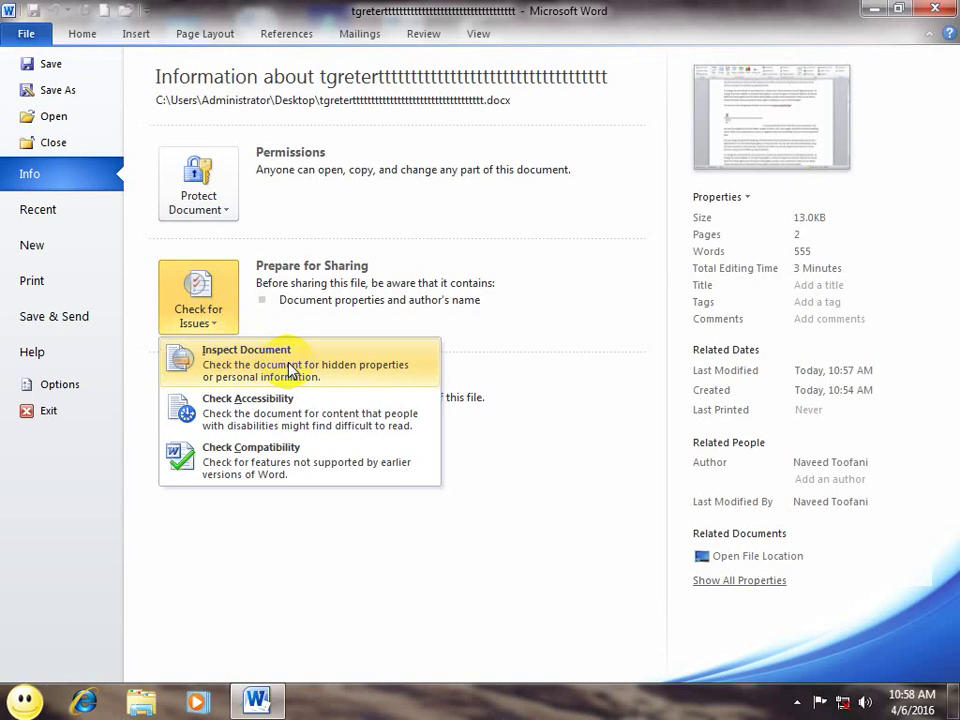
key("Escape")
key("Escape")
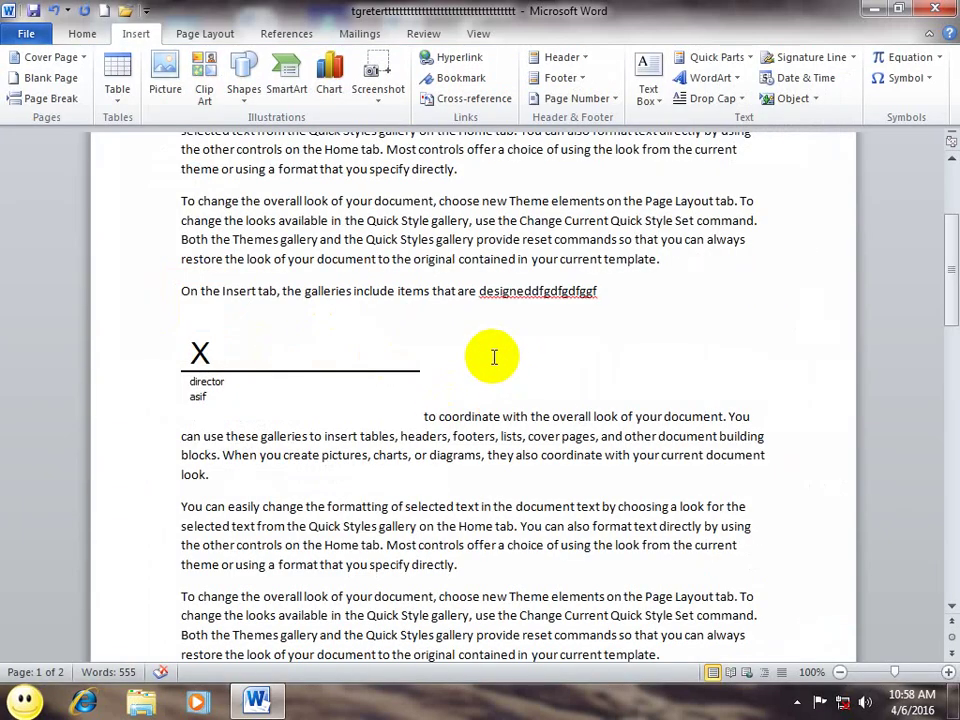
key("ctrl+n")
Generate three paragraphs of sample text with =rand()
type("=rand(")
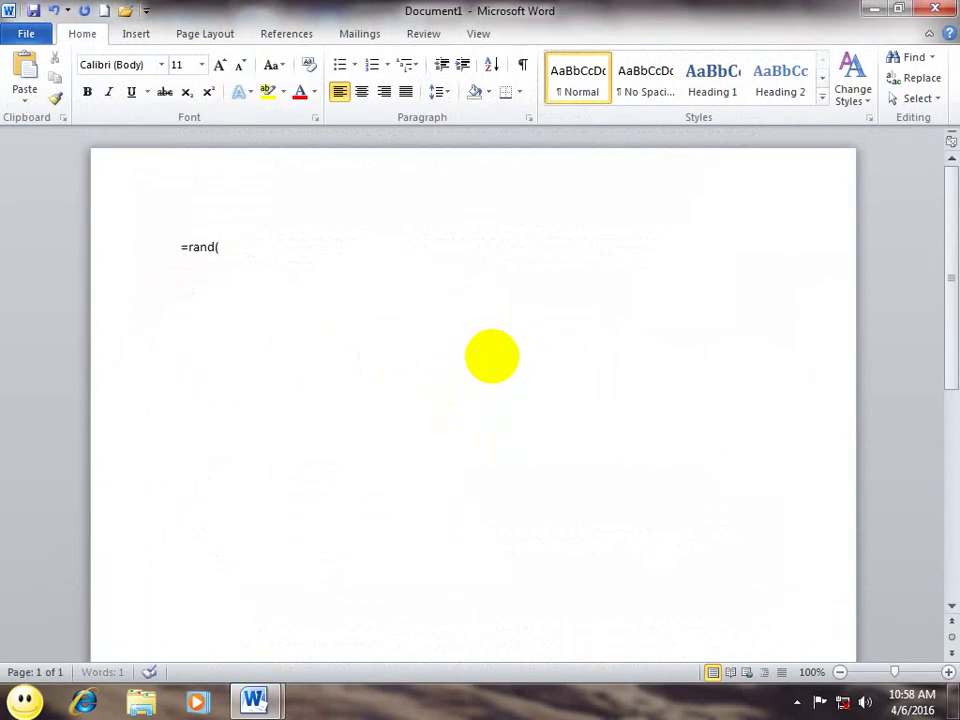
type(")")
key("Return")
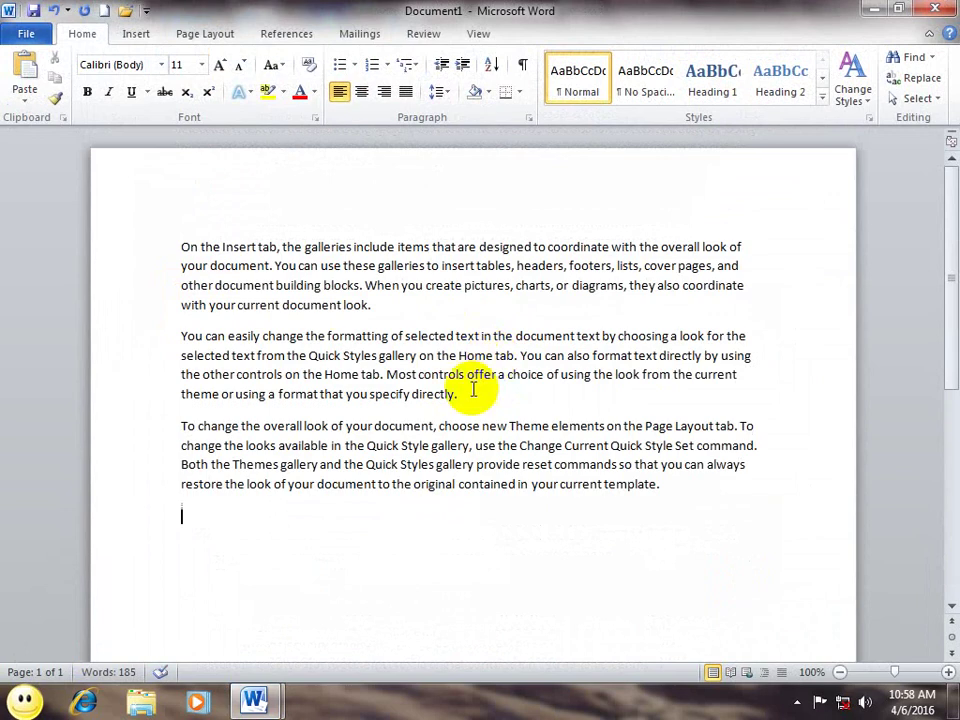
left_click(447, 394)
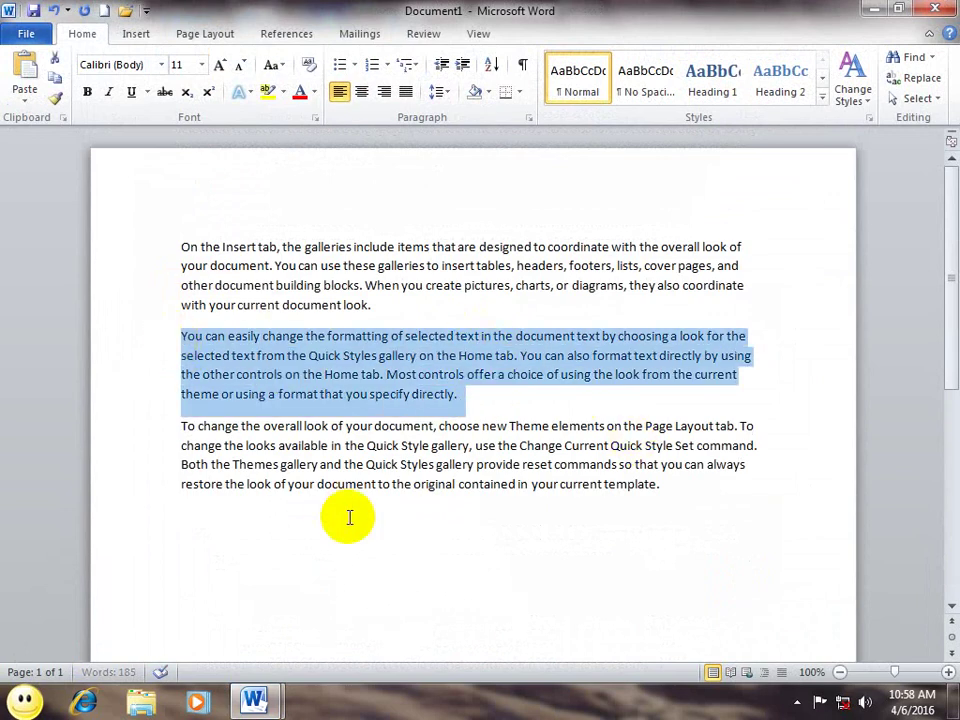
left_click(499, 533)
Format the second paragraph as Hidden text in the Font dialog
left_click_drag(477, 406, 167, 328)
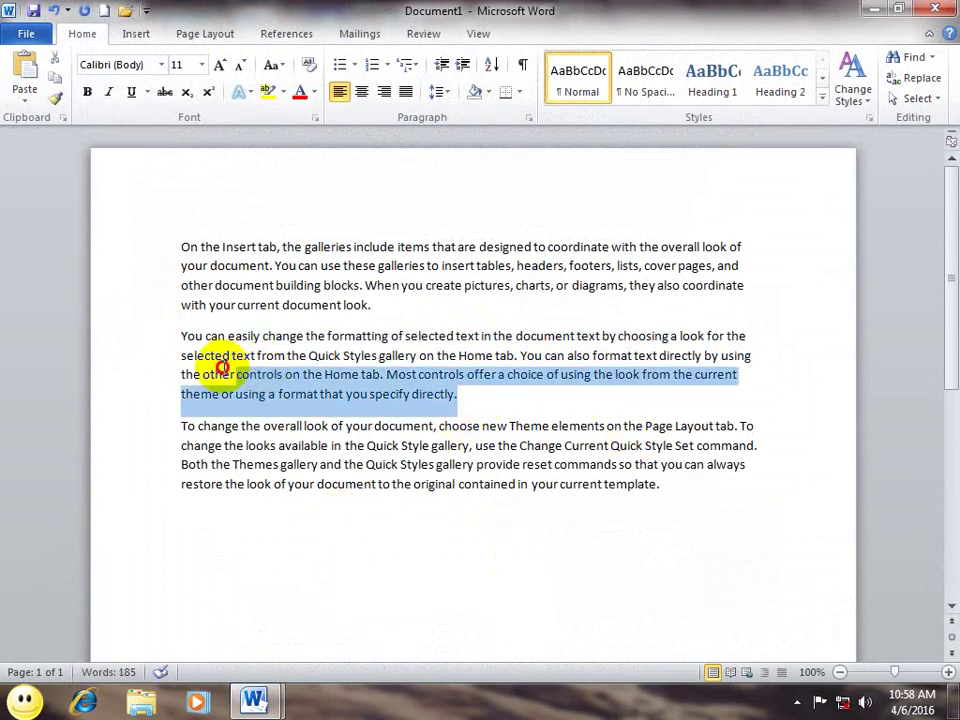
left_click(317, 118)
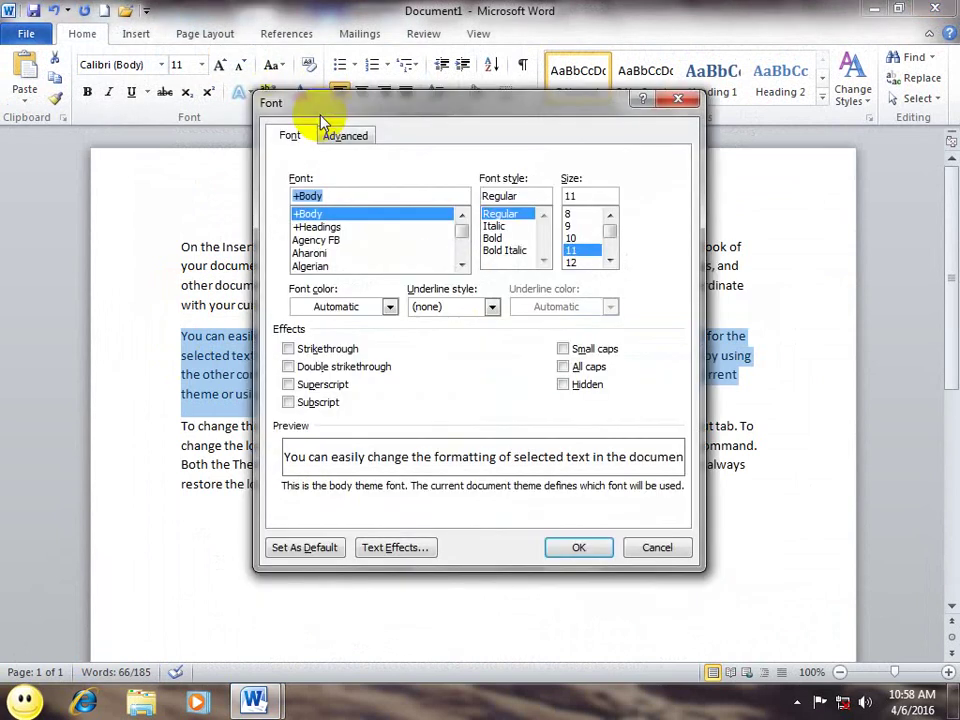
left_click(563, 384)
left_click(580, 549)
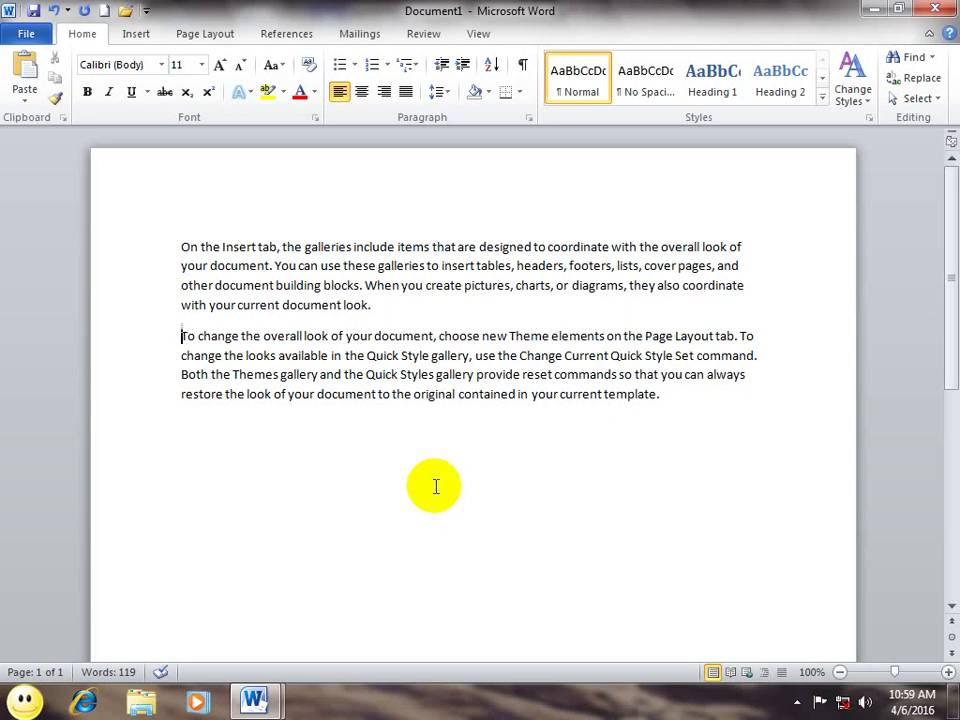
Comment 'Insert to increase something' on the word Insert in the first paragraph
double_click(224, 243)
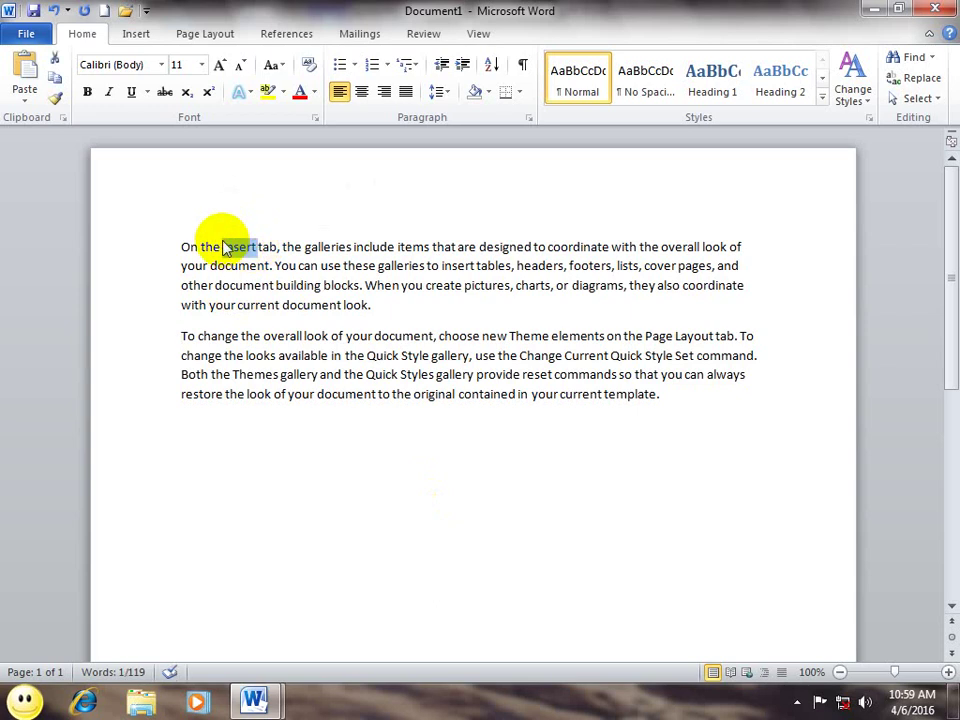
key("ctrl+alt+m")
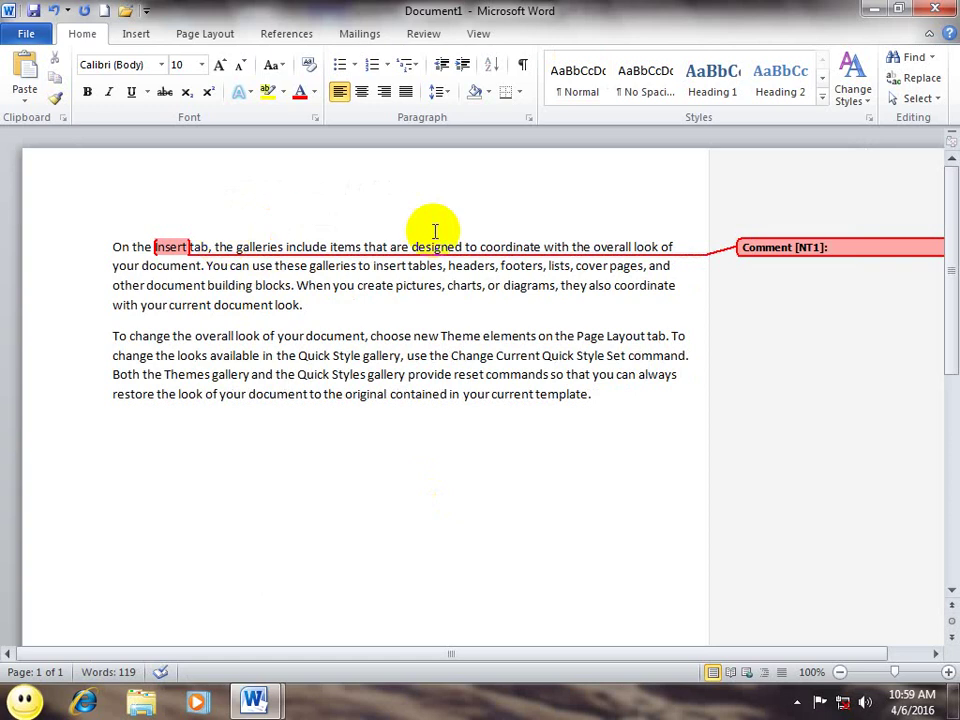
type("Inser")
key("BackSpace")
type("incres")
key("BackSpace")
key("BackSpace")
type("ease sp,")
key("BackSpace")
key("BackSpace")
type("omethin")
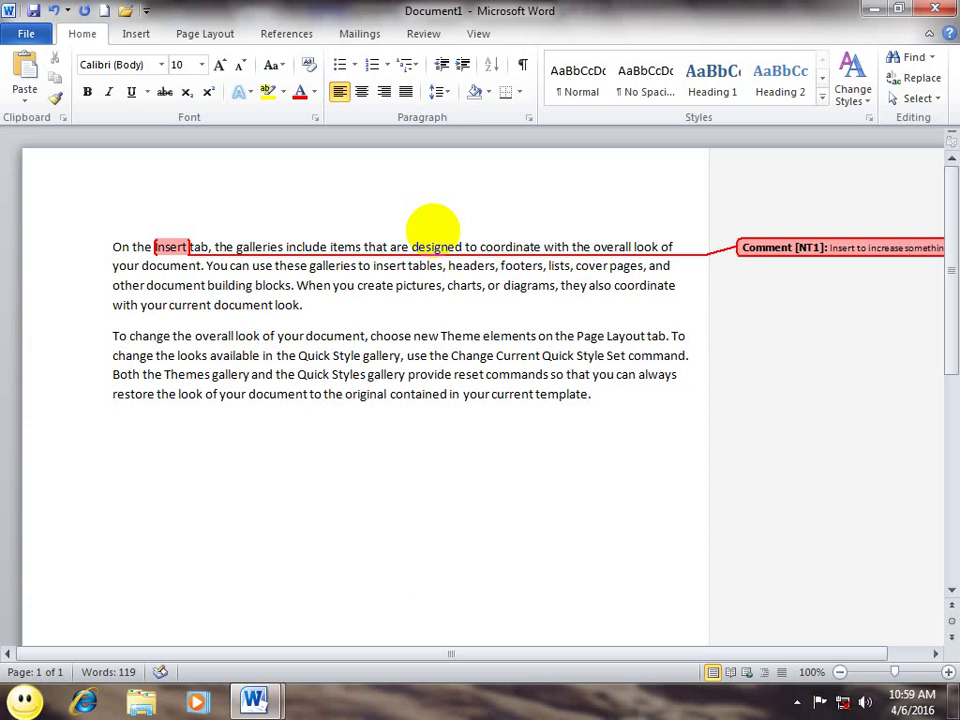
type("g")
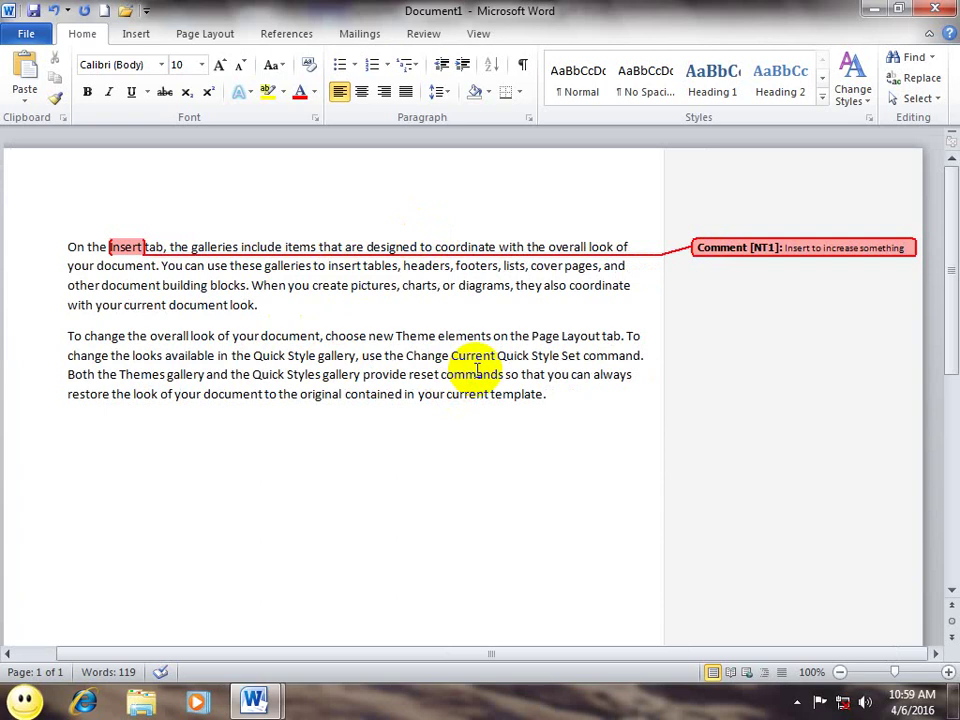
left_click_drag(451, 356, 440, 375)
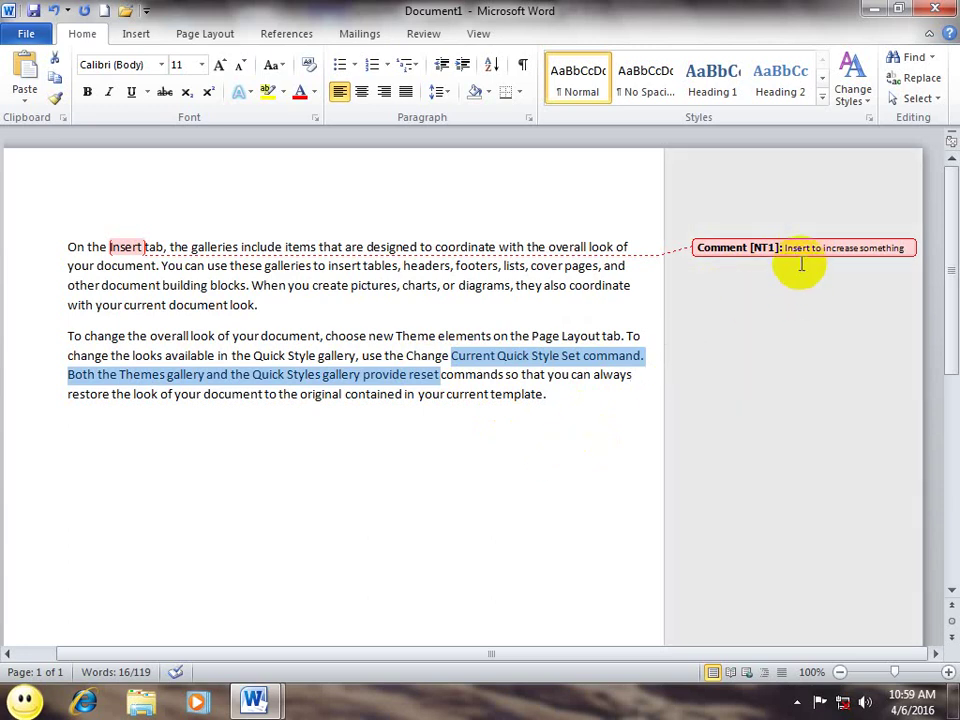
Type 'asad' into the page header and close the header
double_click(296, 189)
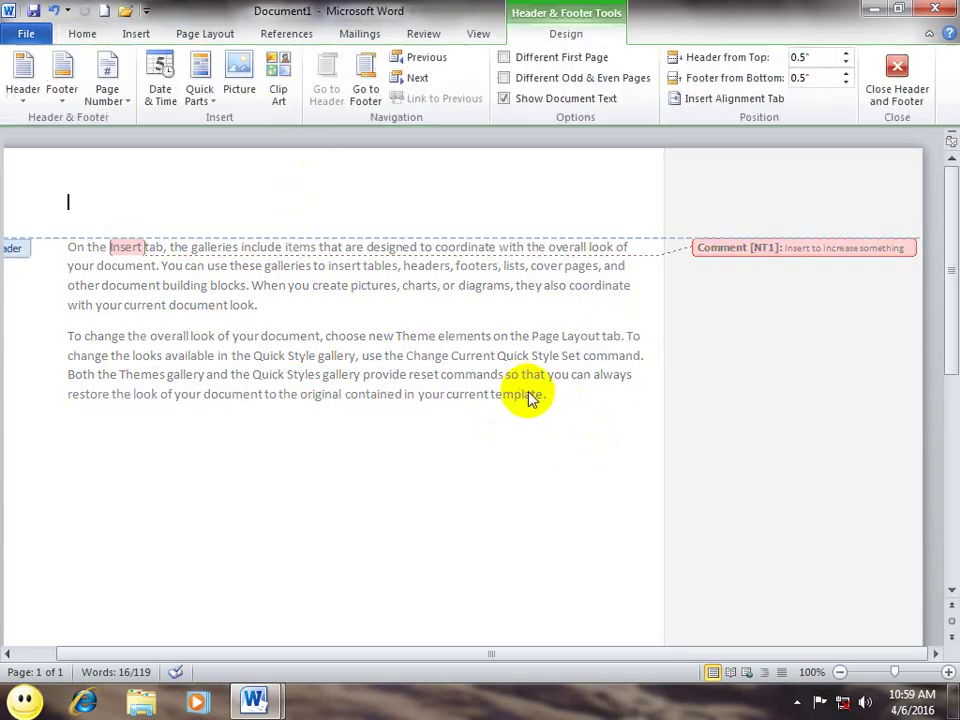
type("a")
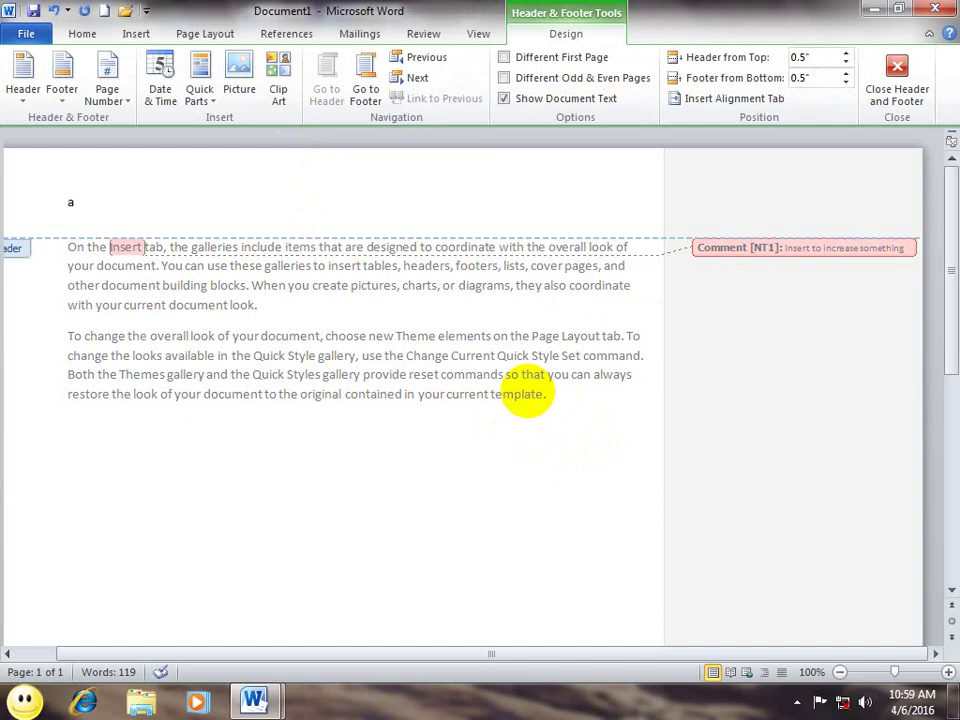
type("sad")
left_click(897, 80)
Add two page breaks at the end so the document spans three pages
scroll(741, 471, "down", 3)
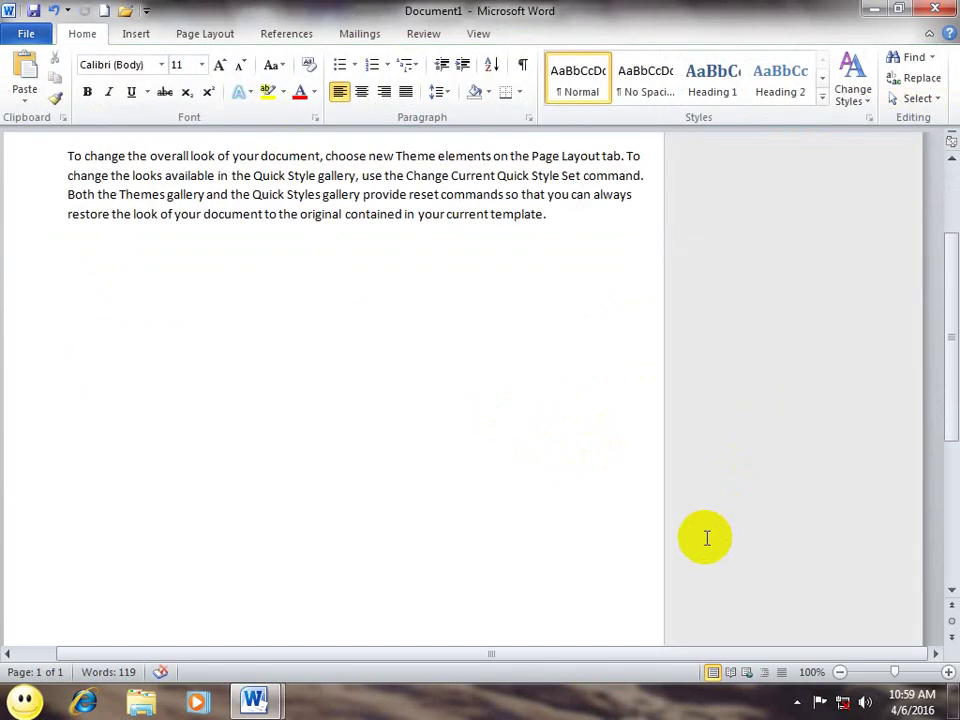
scroll(705, 538, "down", 2)
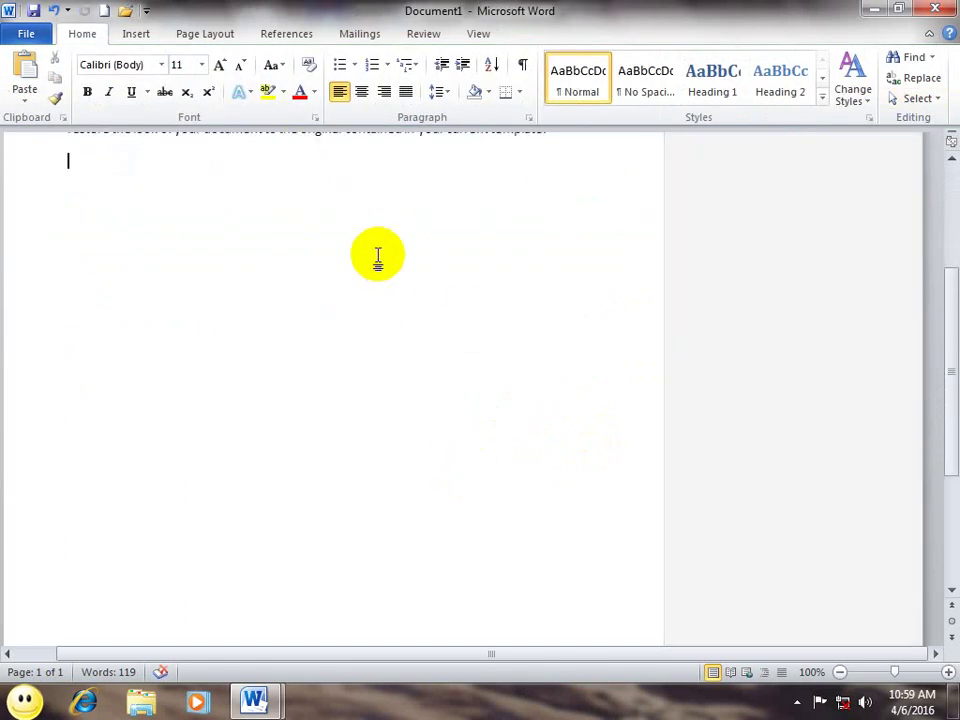
key("ctrl+Return")
type("asad")
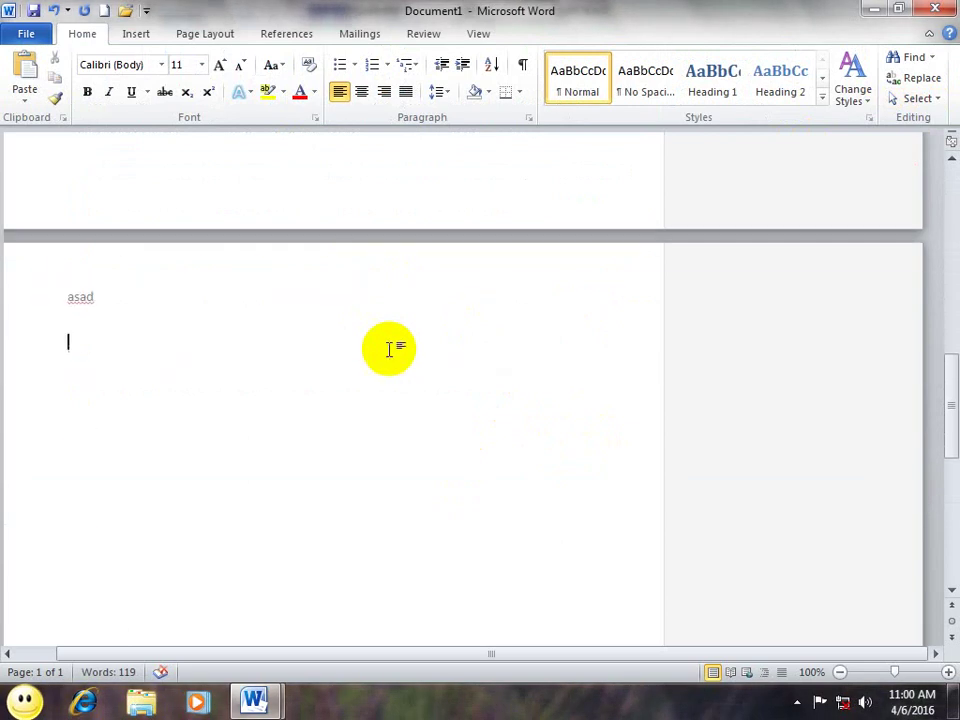
key("ctrl+Return")
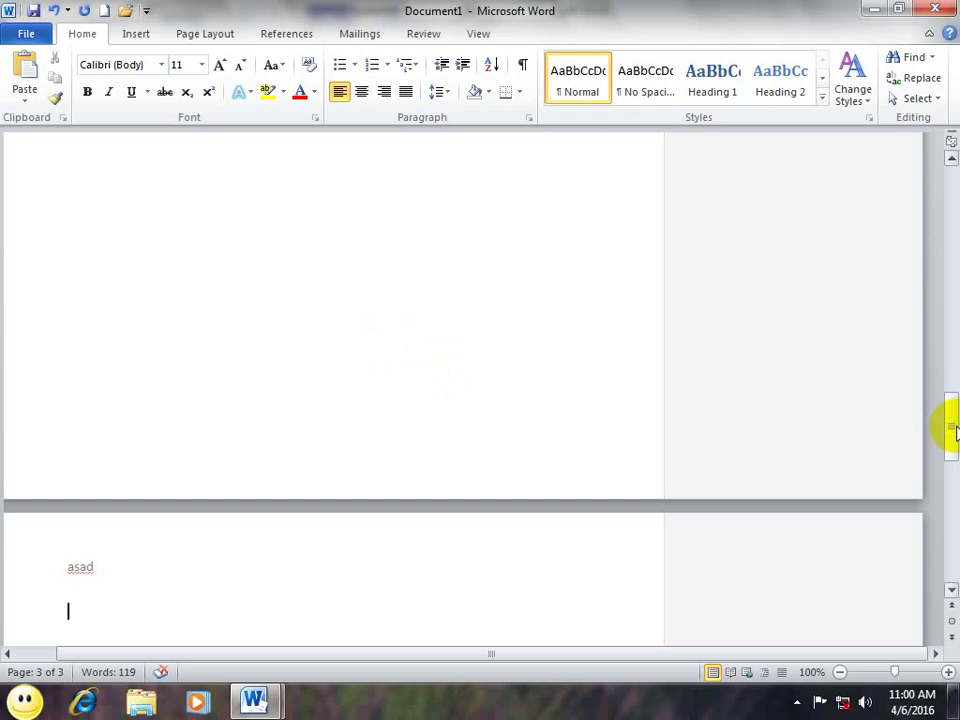
left_click_drag(949, 429, 948, 431)
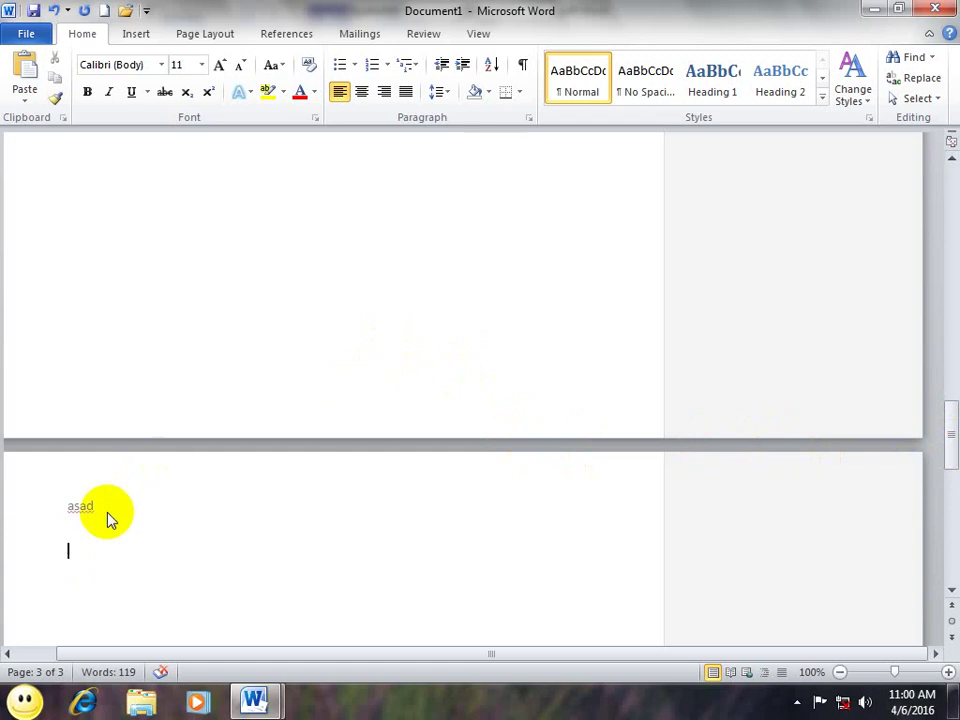
Look through the Review and Page Layout tabs, then scroll back up to page 1
left_click(426, 36)
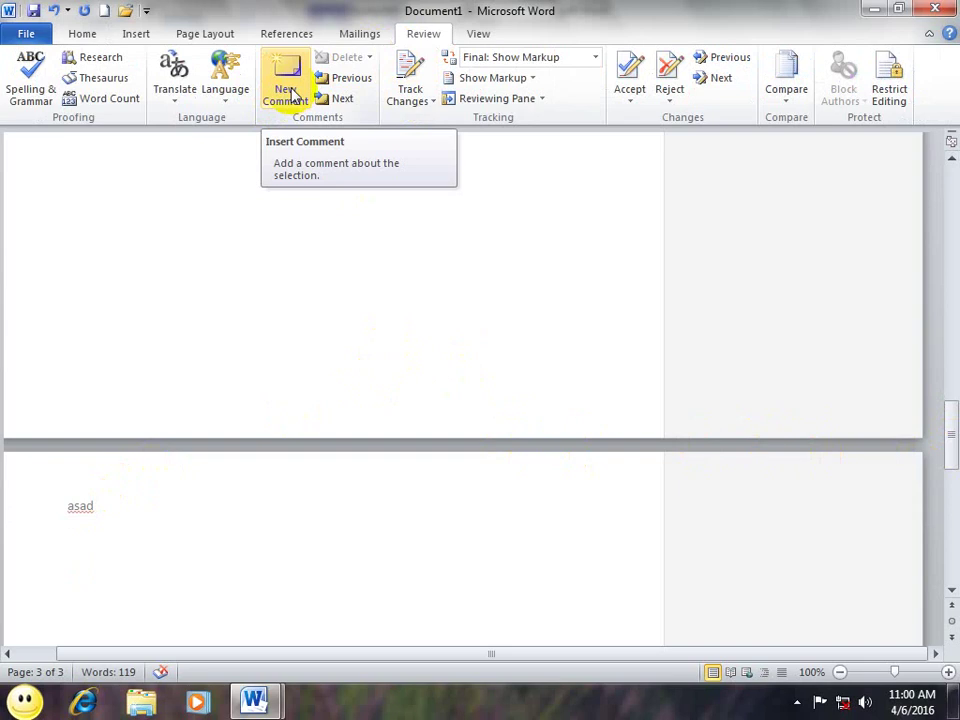
left_click(199, 36)
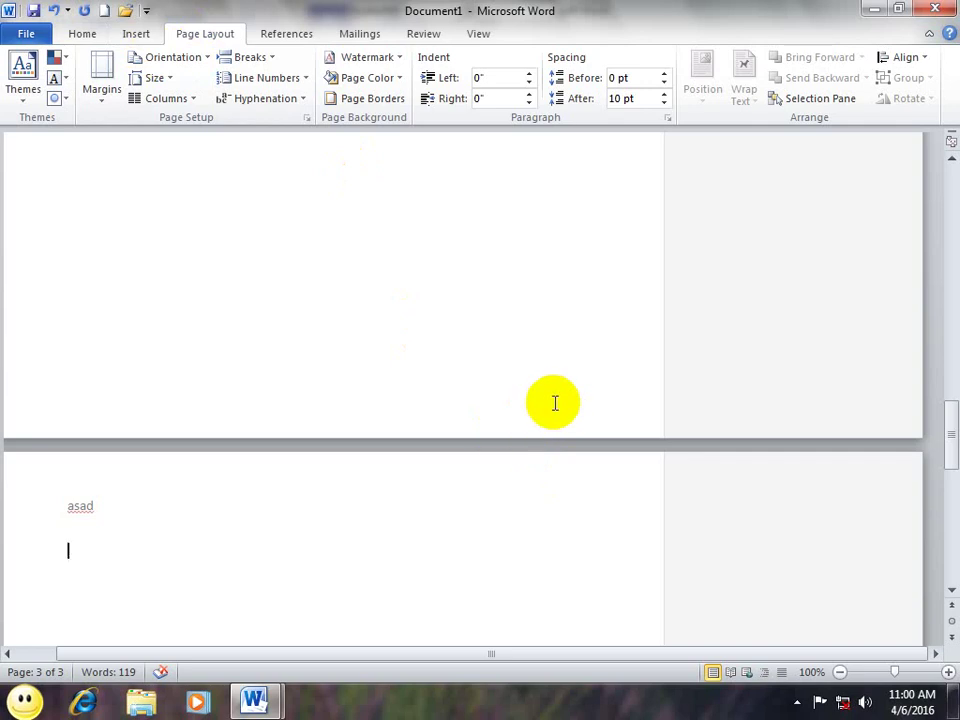
left_click(796, 701)
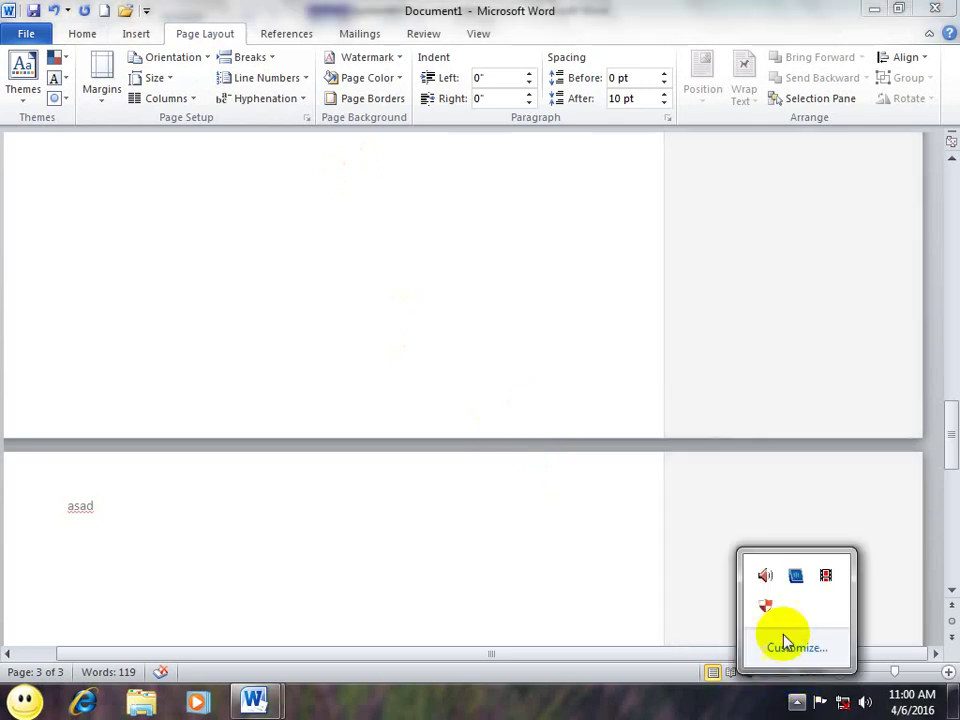
left_click(441, 339)
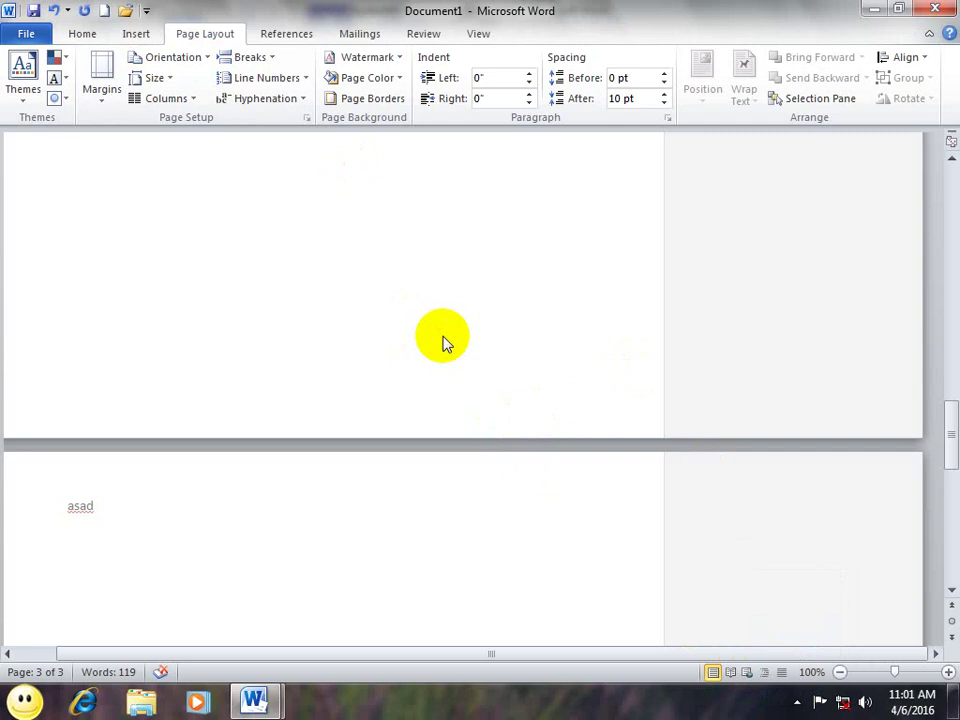
left_click_drag(947, 440, 955, 218)
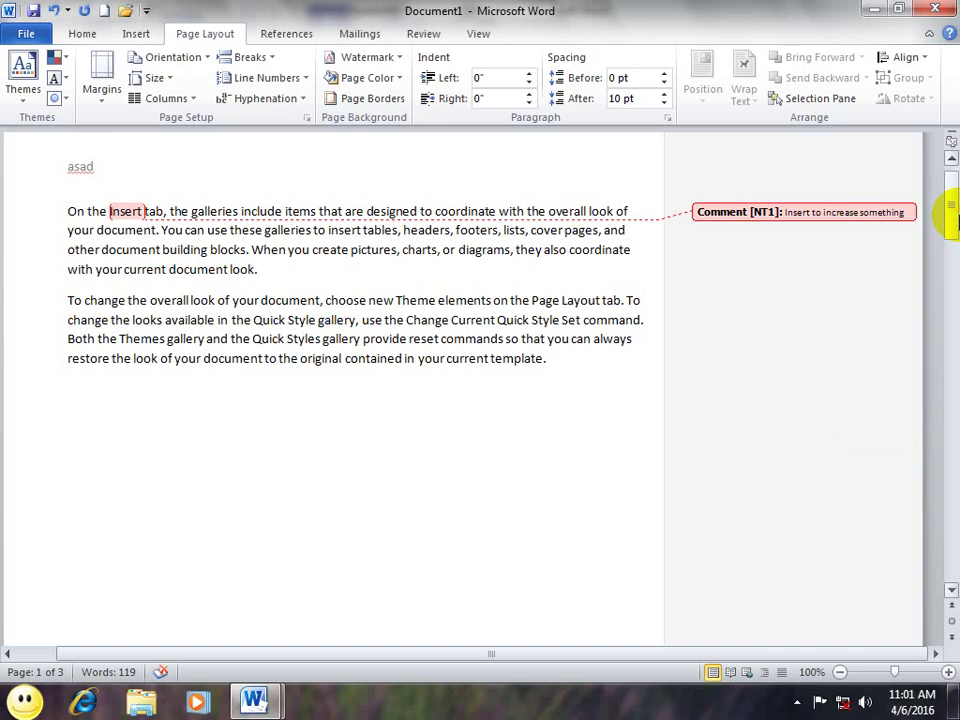
Run Inspect Document from Check for Issues, agree to save first, and choose Desktop
left_click(26, 33)
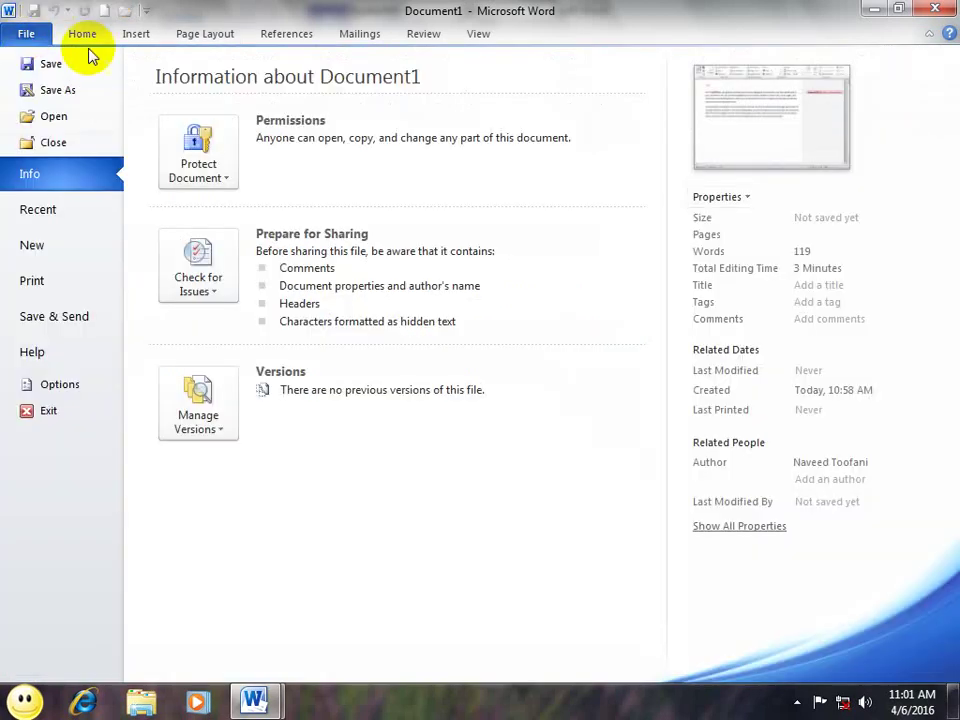
left_click(192, 286)
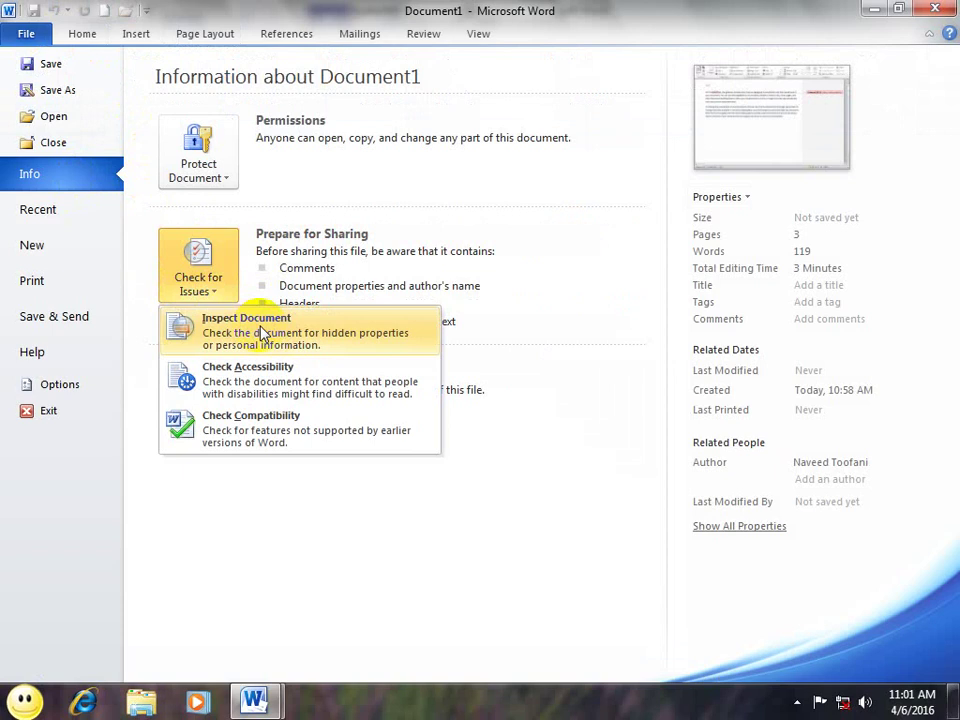
left_click(359, 356)
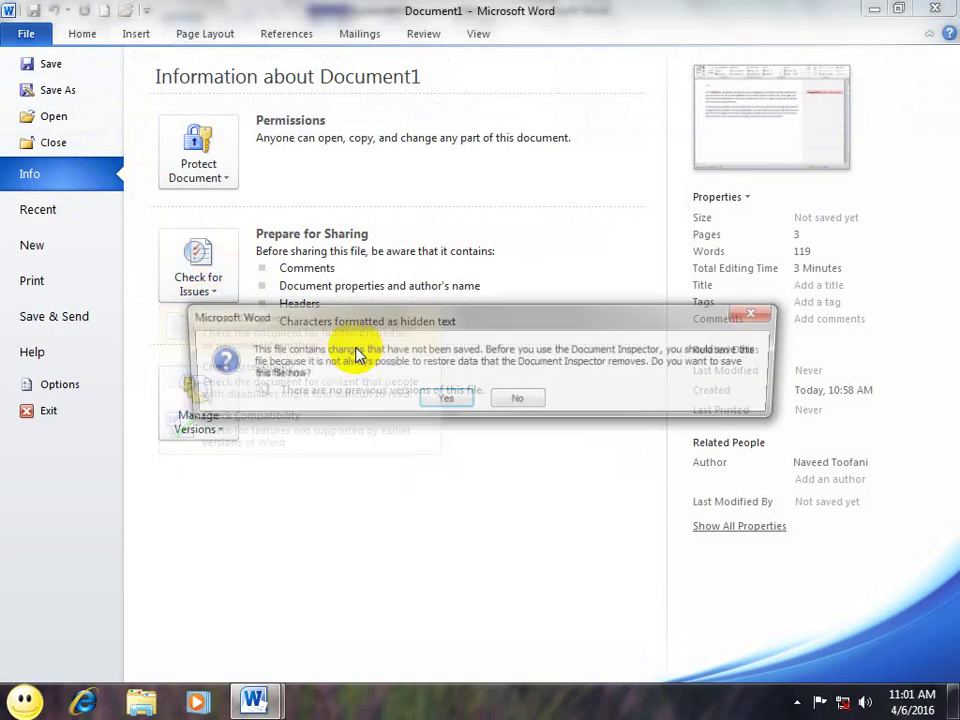
left_click(448, 405)
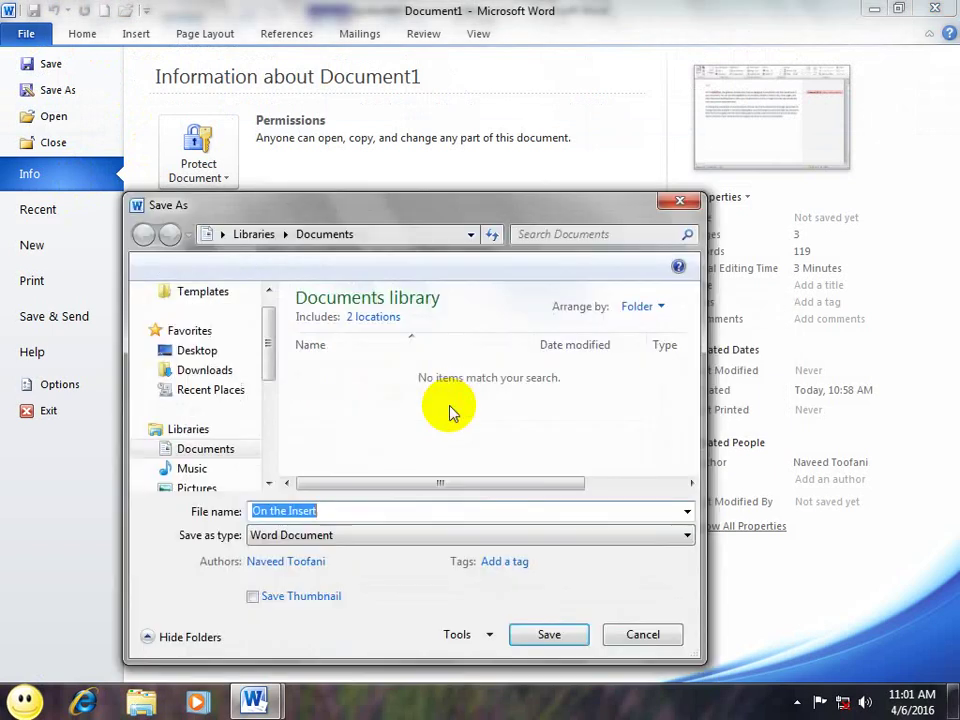
left_click(190, 352)
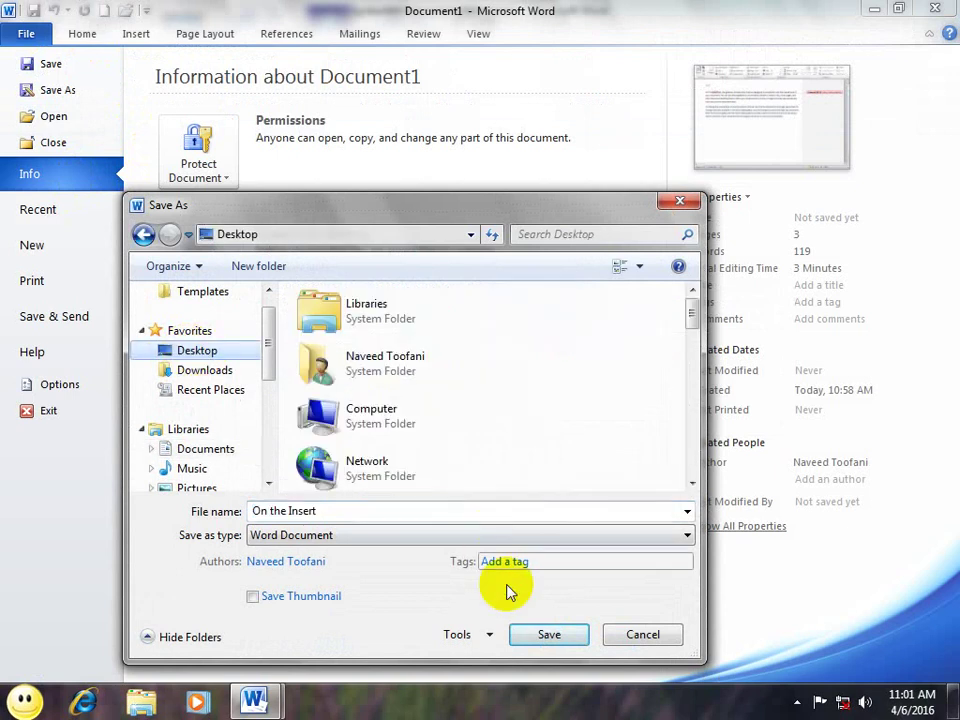
Save the file as 'On the Insert' on the Desktop and run the Document Inspector on it
left_click(553, 634)
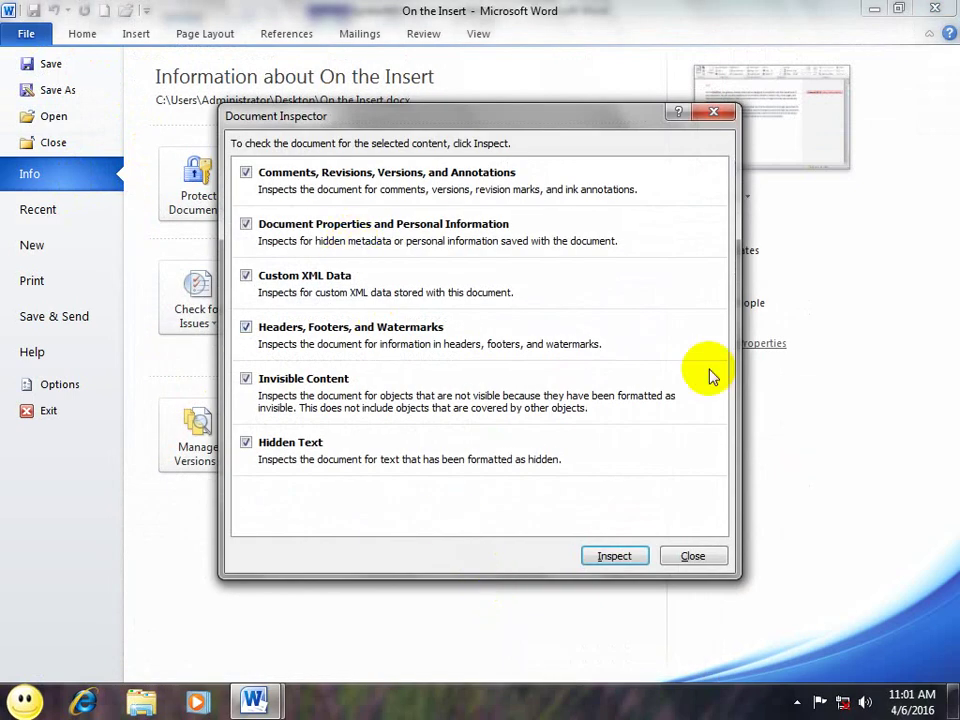
left_click(614, 557)
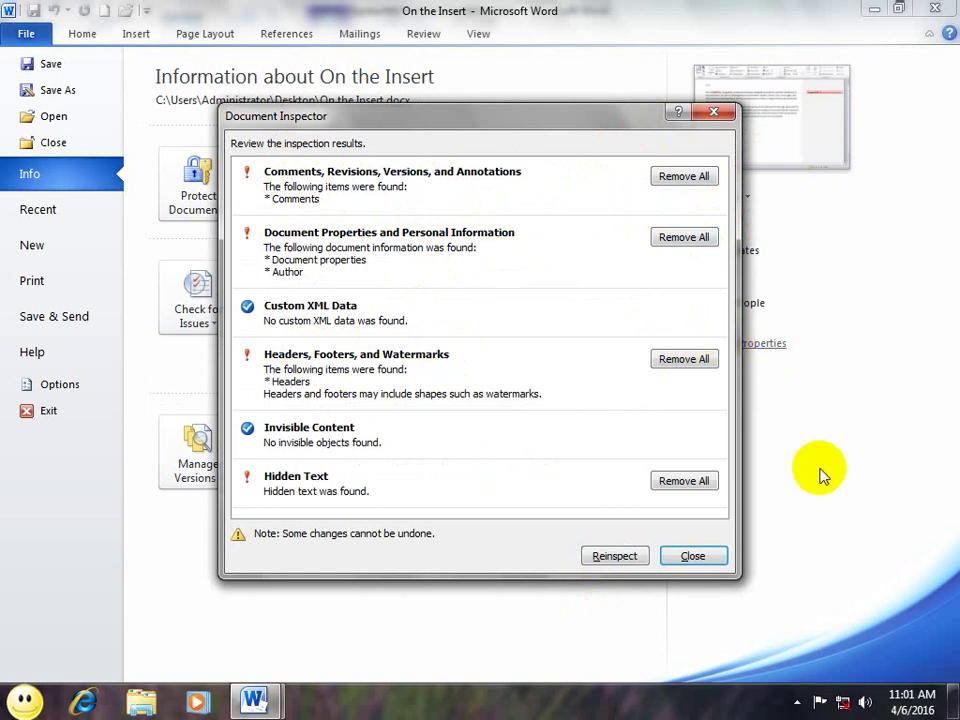
left_click(690, 556)
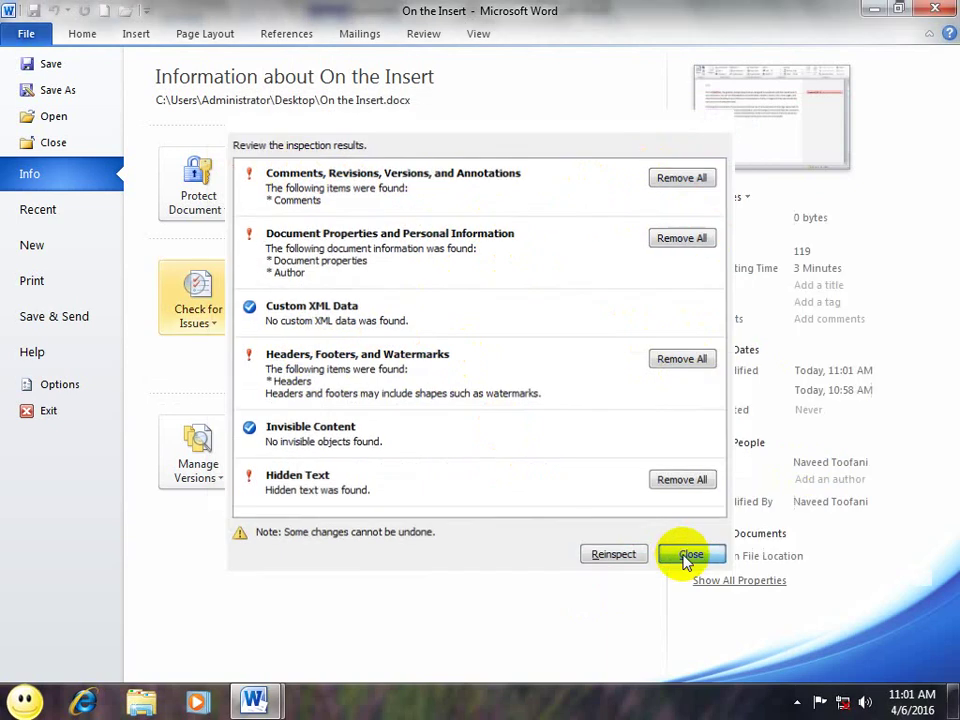
left_click(180, 320)
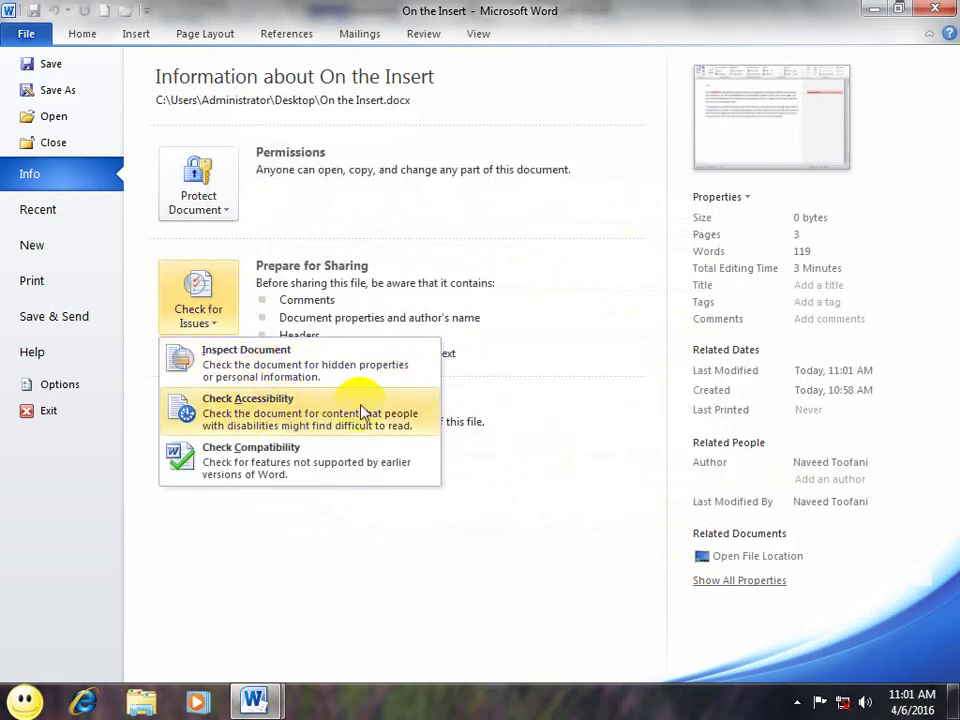
key("Escape")
key("Escape")
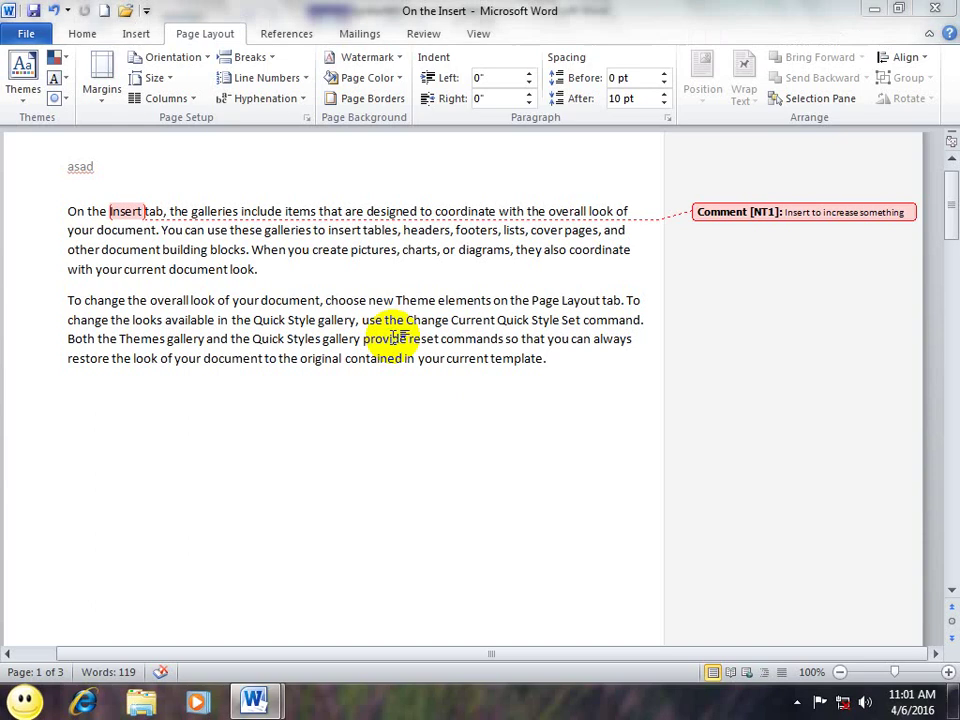
Create a new document filled with =rand() sample paragraphs and run Check Accessibility
key("ctrl+n")
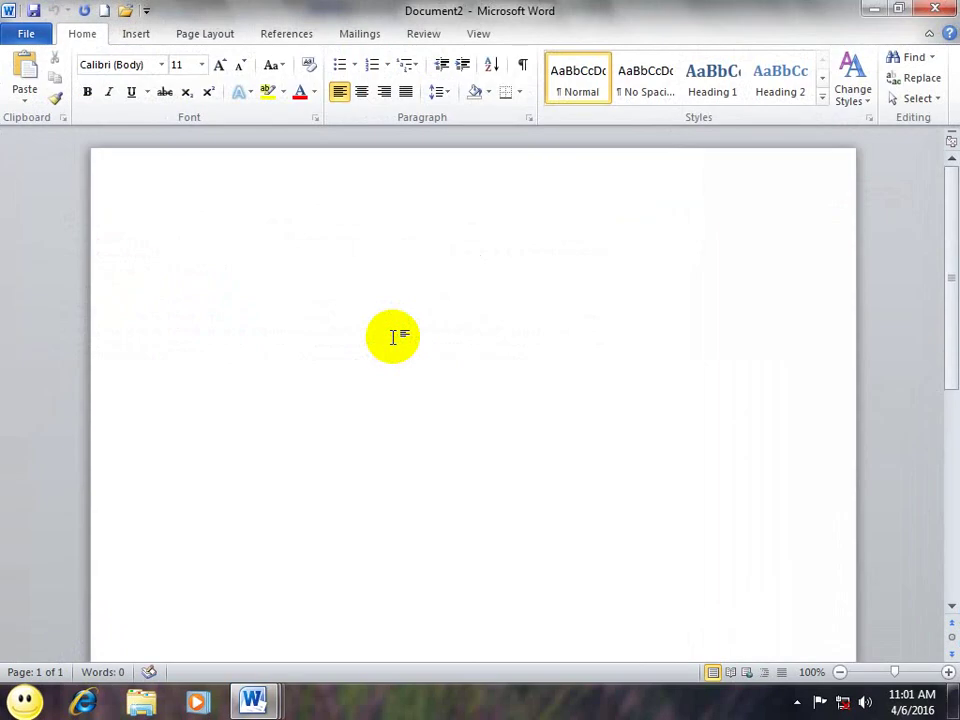
type("=rand(")
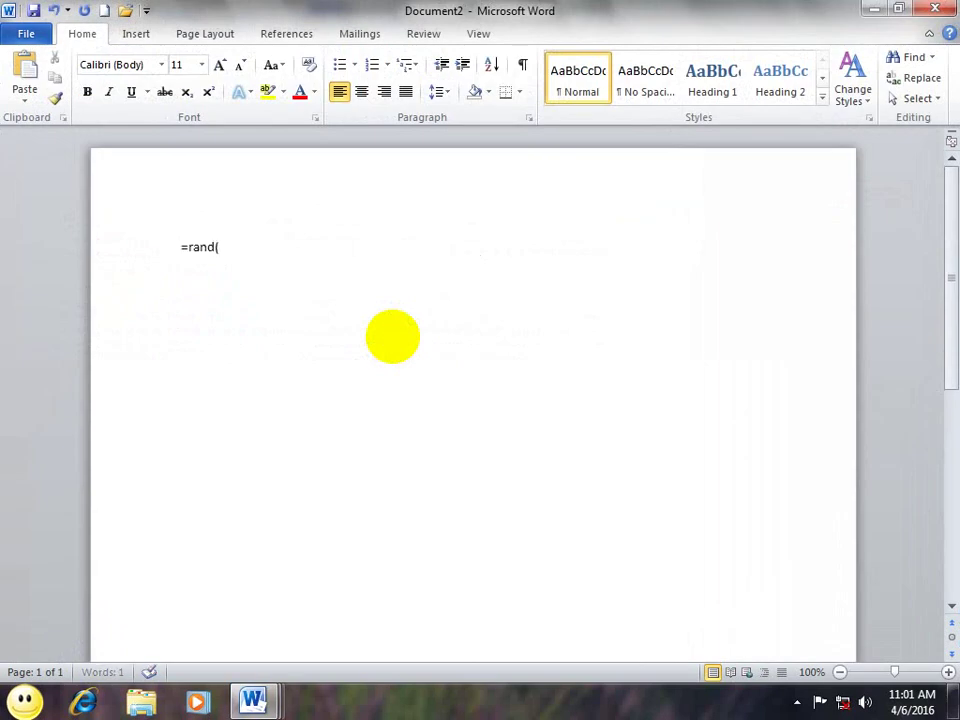
type(")")
key("Return")
left_click(25, 33)
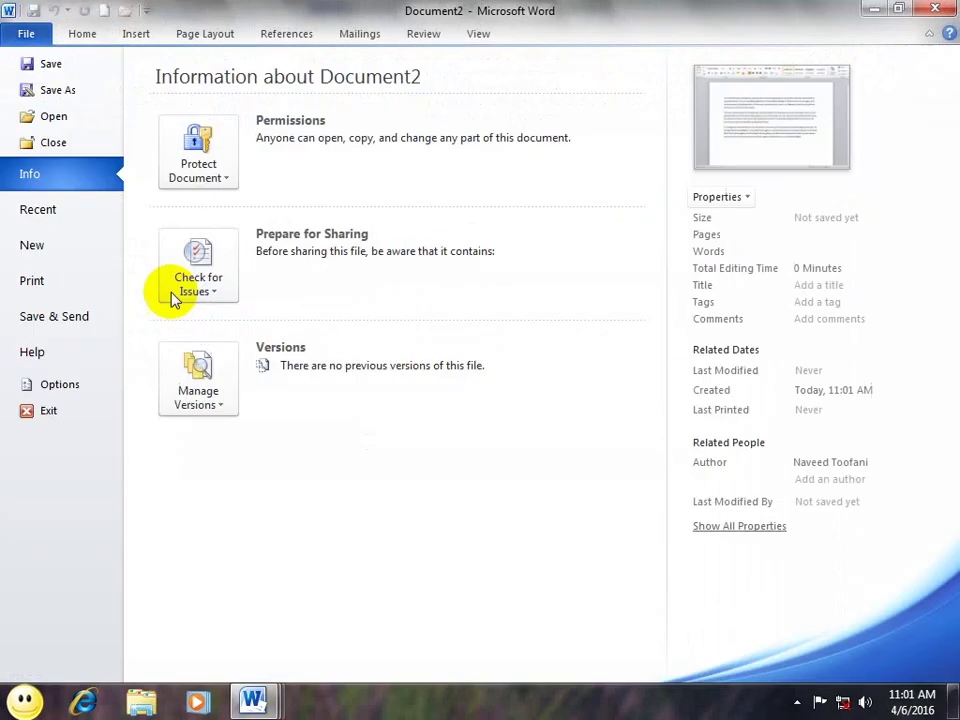
left_click(222, 272)
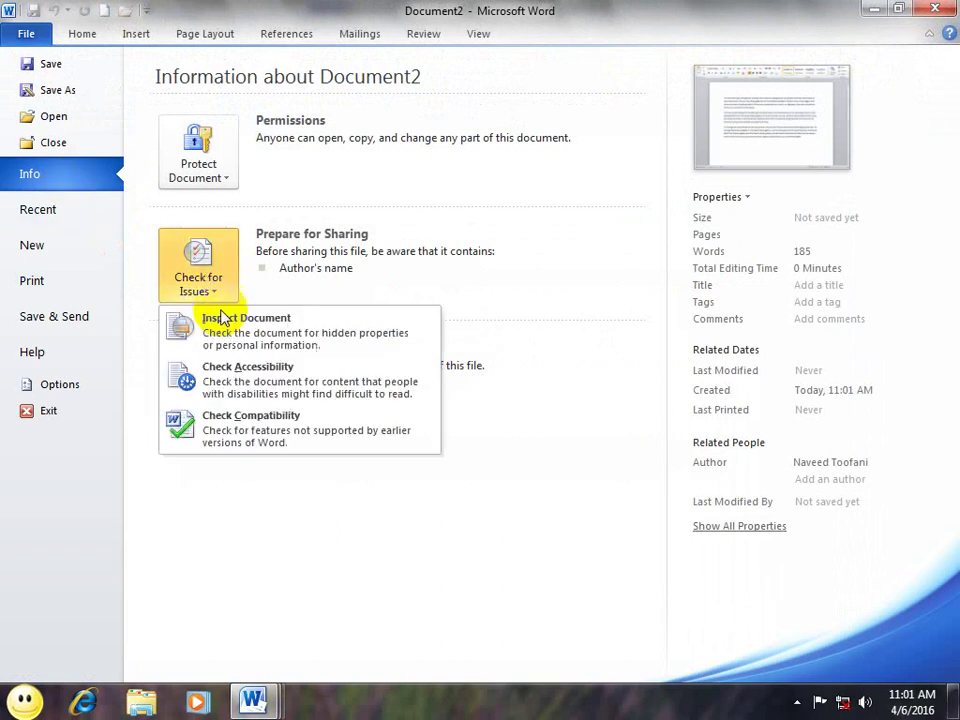
left_click(256, 377)
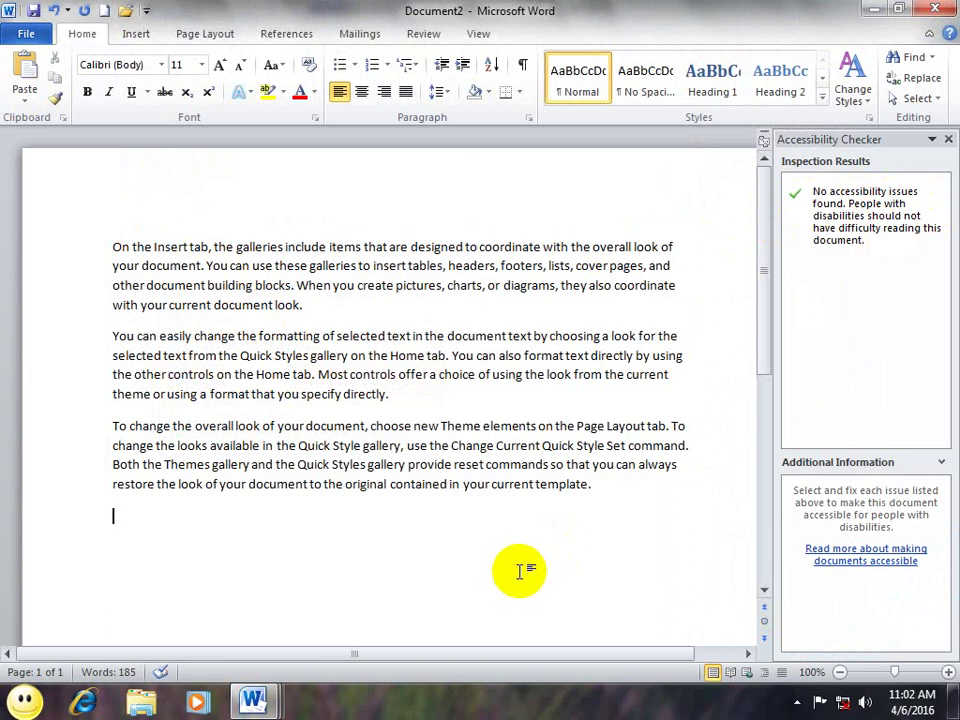
Review the protection and unsaved-version options, then select the last sample paragraph
left_click(26, 33)
left_click(203, 182)
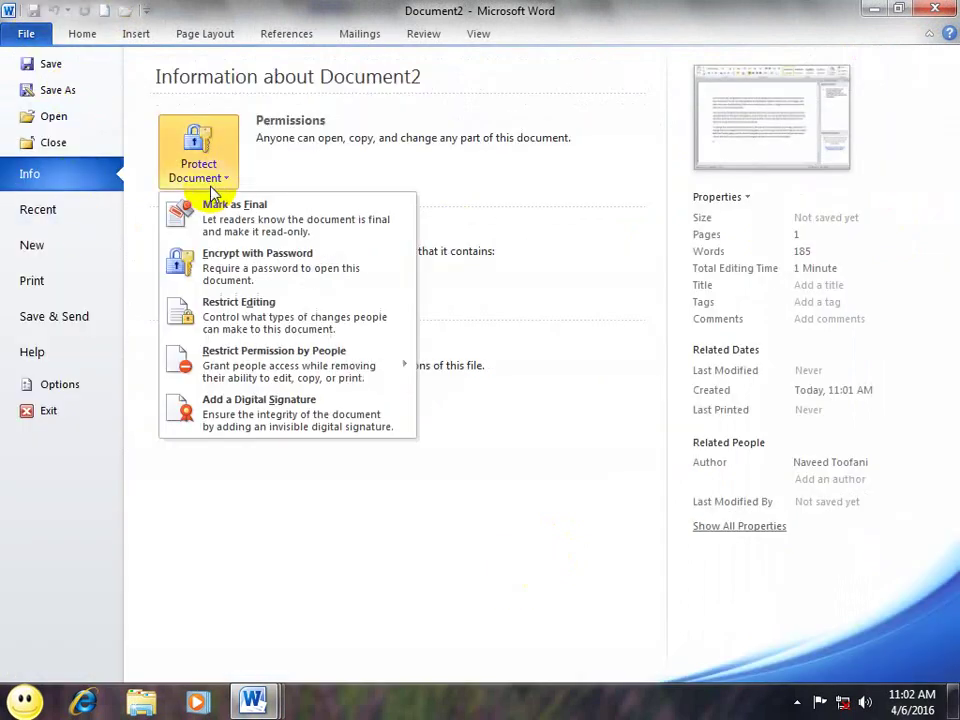
left_click(197, 390)
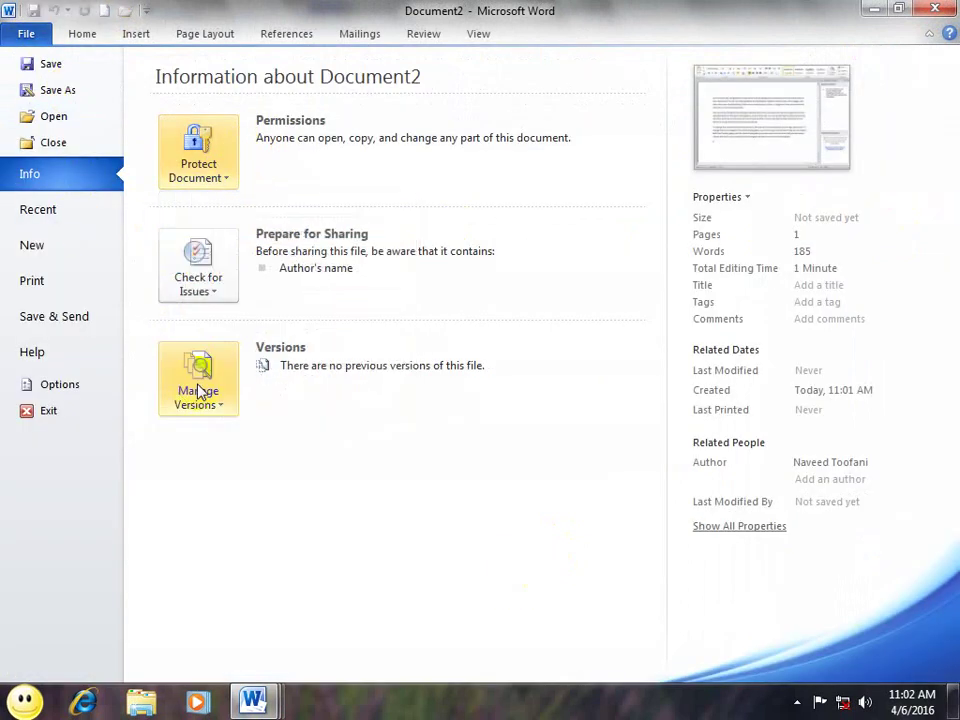
left_click(212, 385)
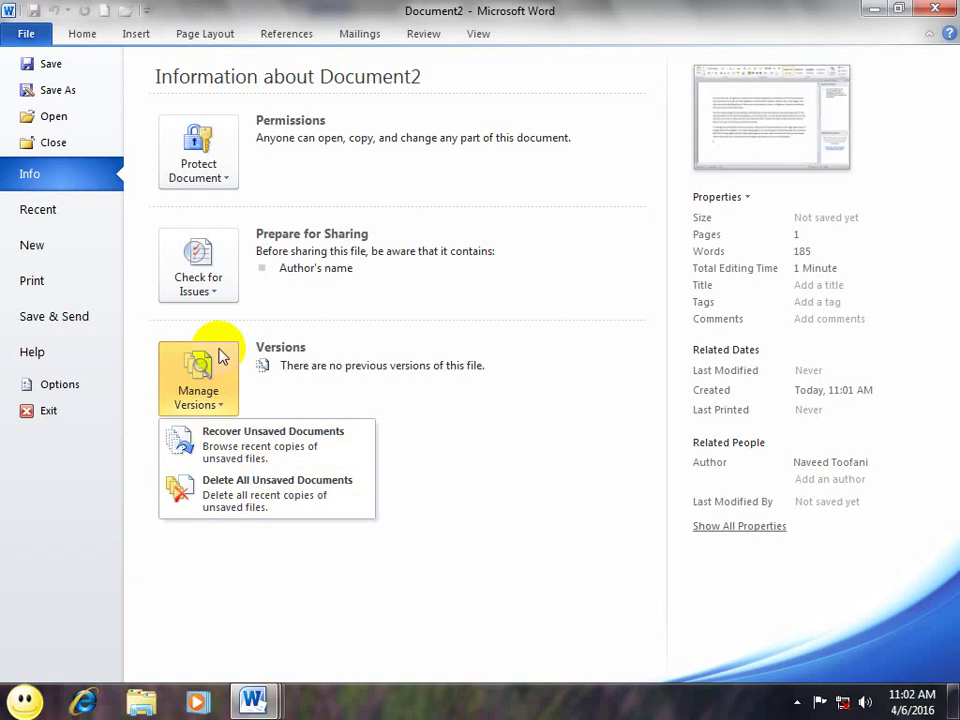
left_click(199, 290)
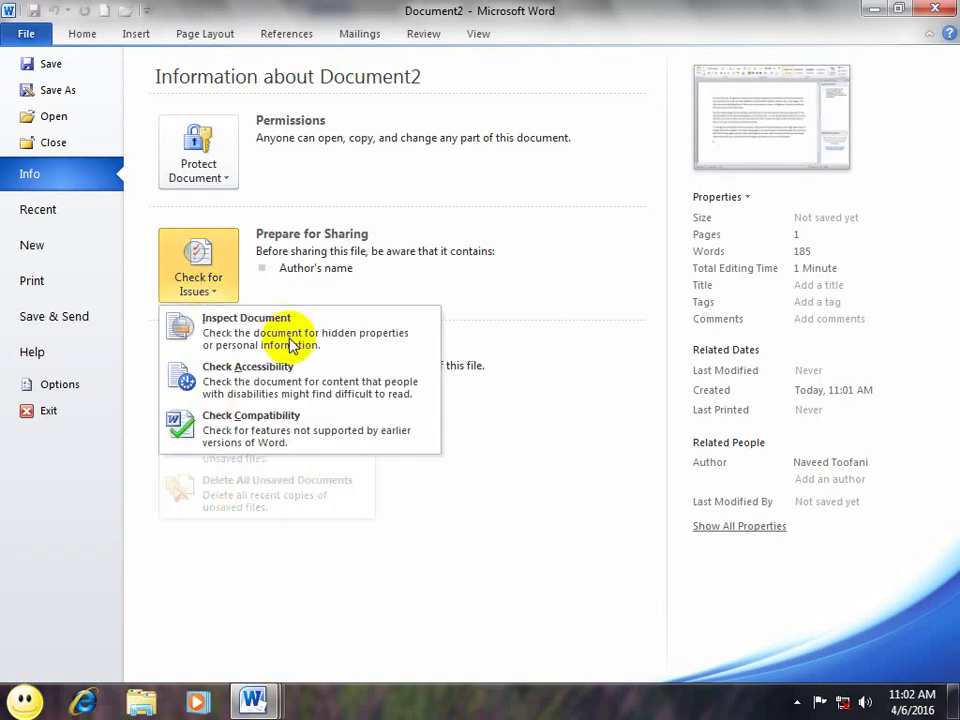
left_click(318, 430)
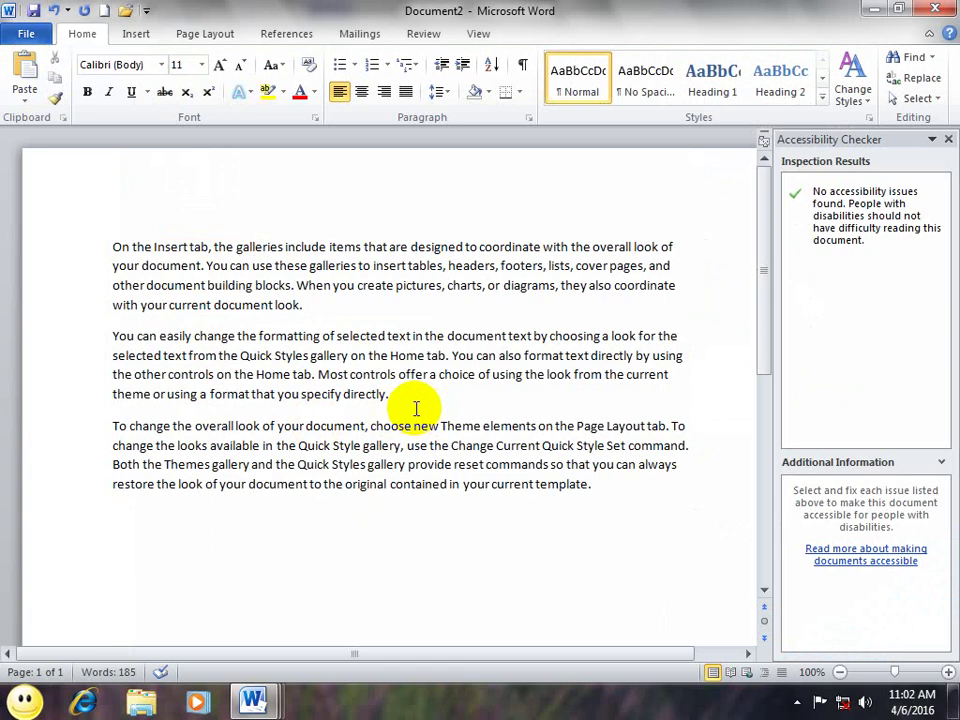
mouse_move(591, 484)
left_mouse_down()
mouse_move(535, 484)
mouse_move(318, 421)
left_mouse_up()
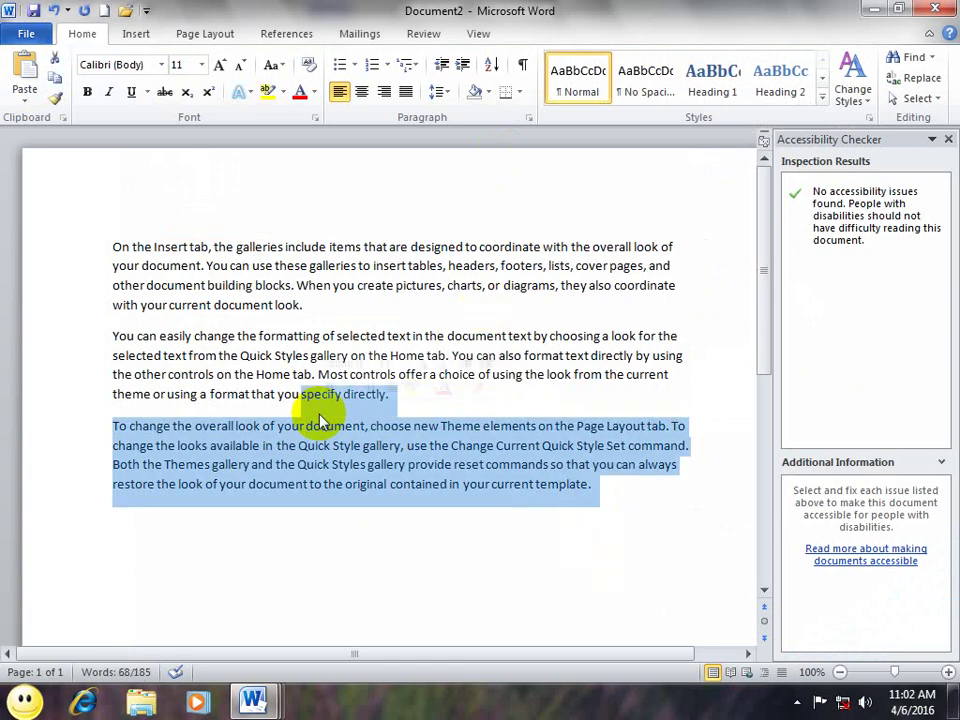
Start another new document and fill it with =rand() sample paragraphs
left_click(318, 421)
key("ctrl+n")
type("=rand")
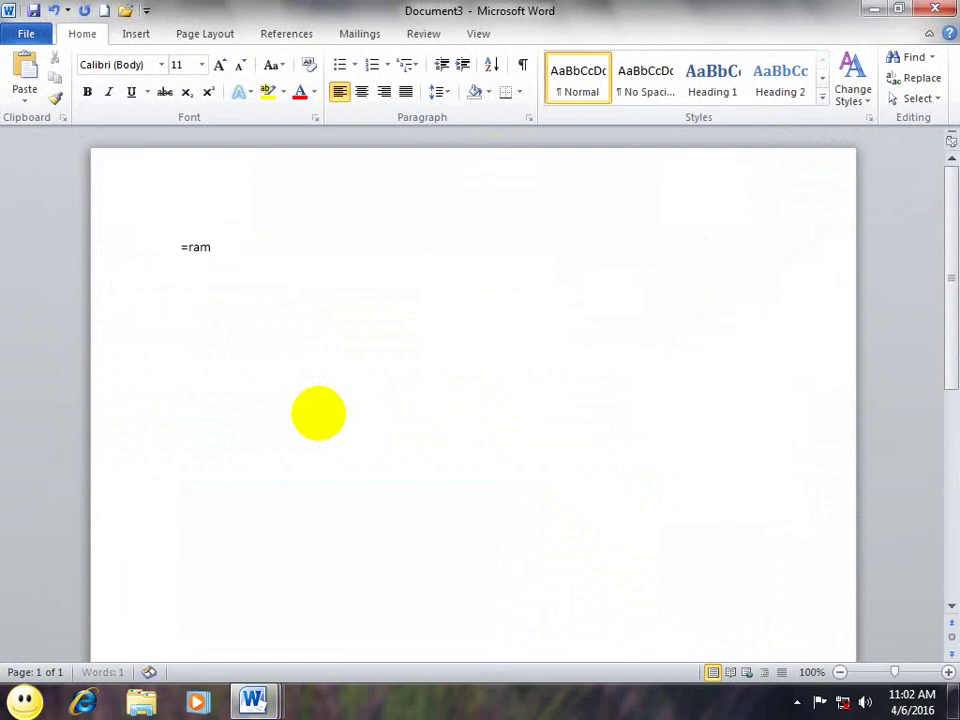
key("BackSpace")
type("nd")
type("()")
key("Return")
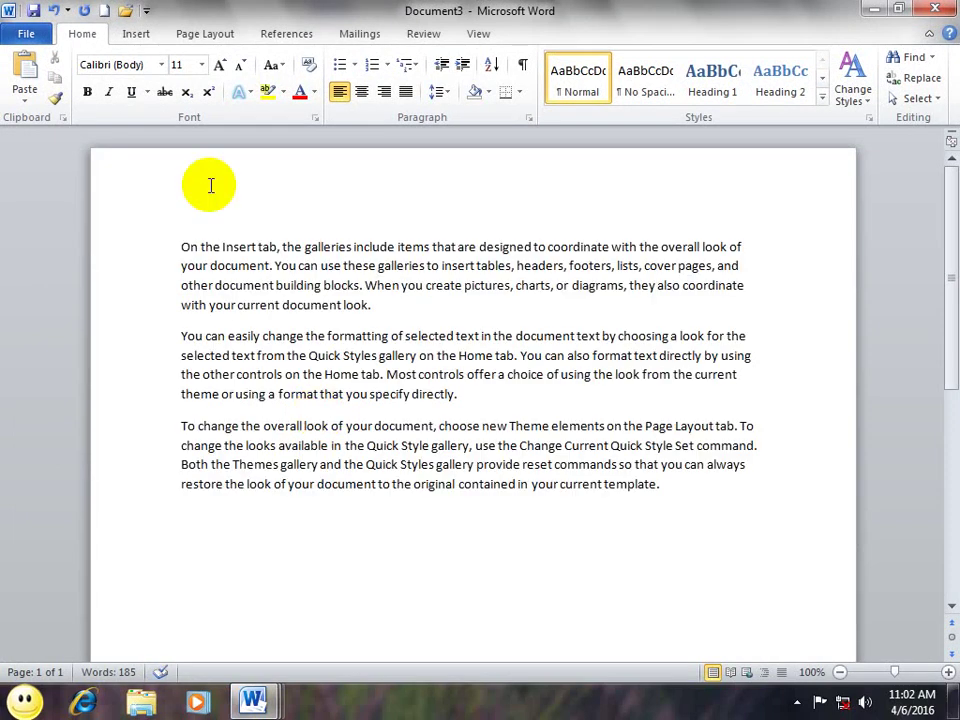
Run Check Compatibility, review the Word versions checked against, and close the results
left_click(26, 33)
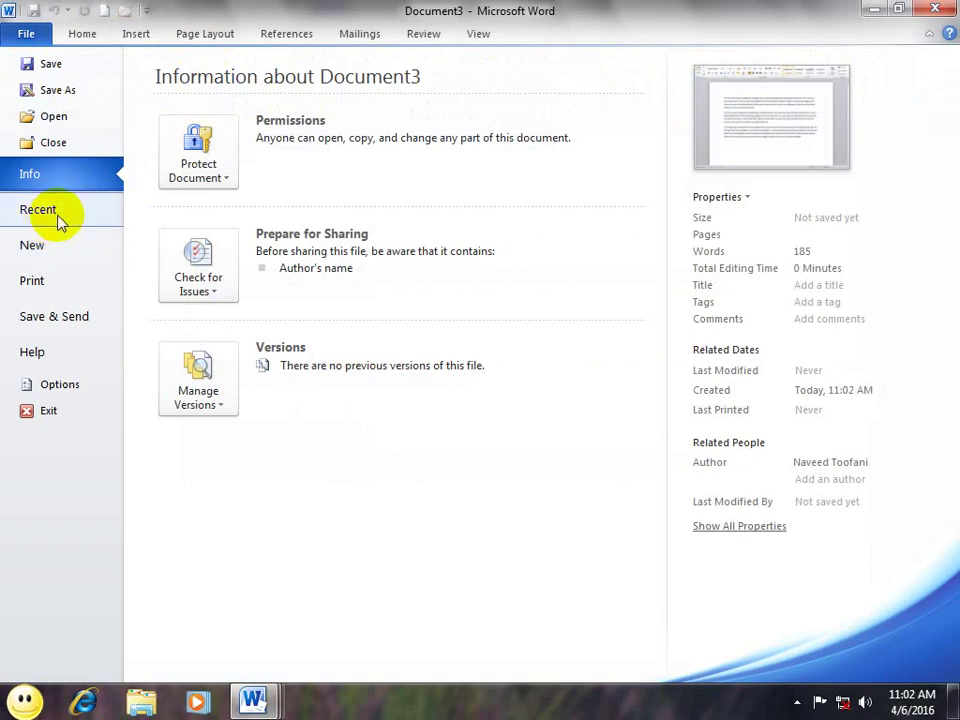
left_click(64, 176)
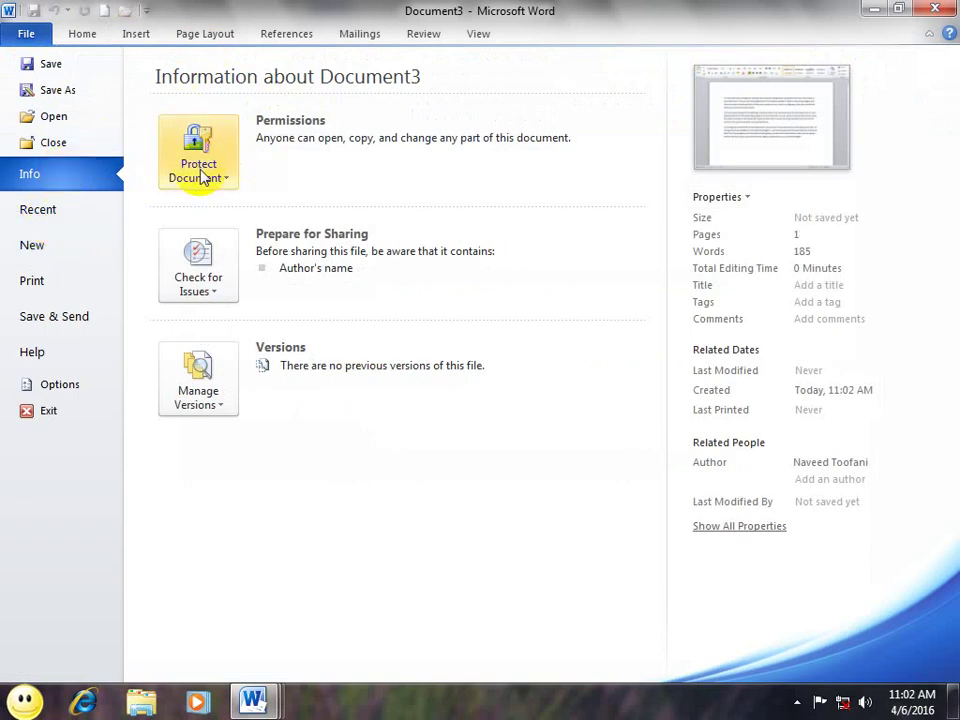
left_click(197, 274)
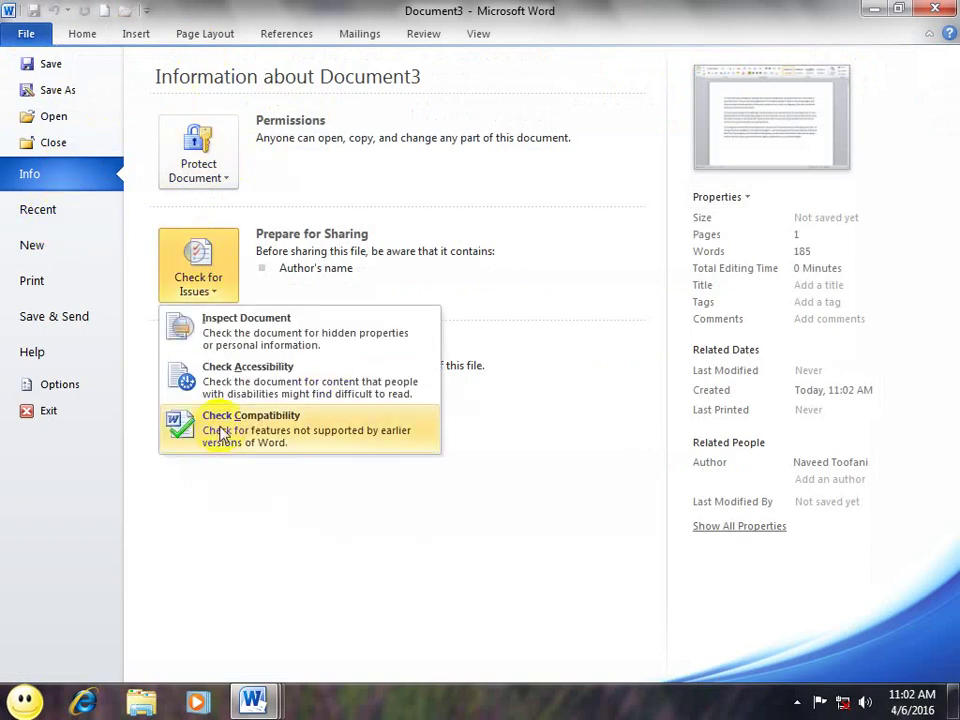
left_click(362, 432)
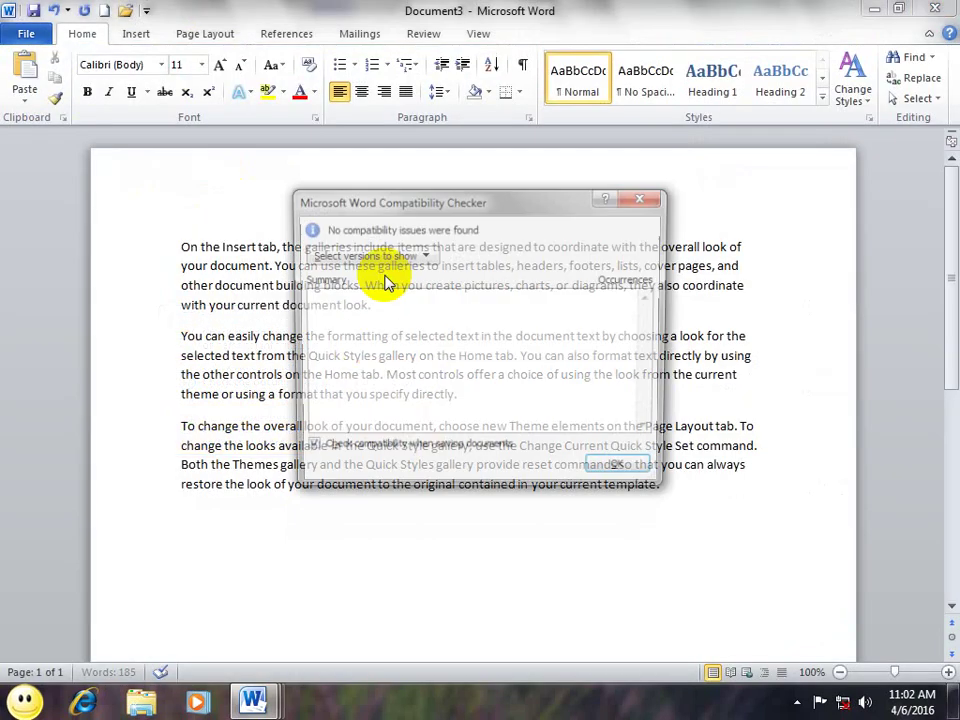
left_click(396, 257)
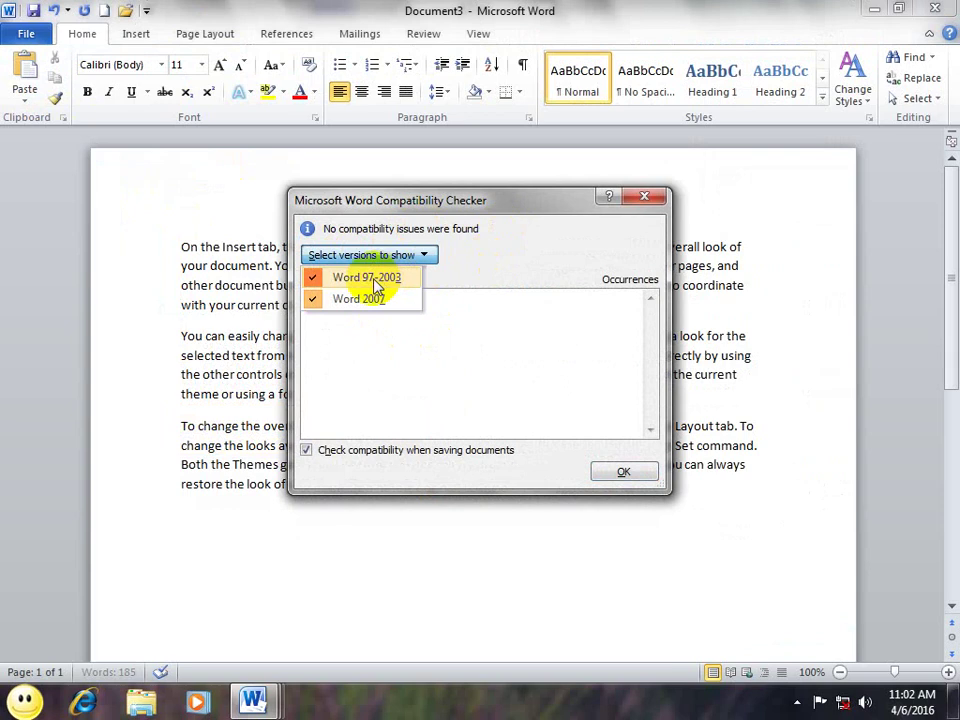
left_click(392, 258)
left_click(391, 258)
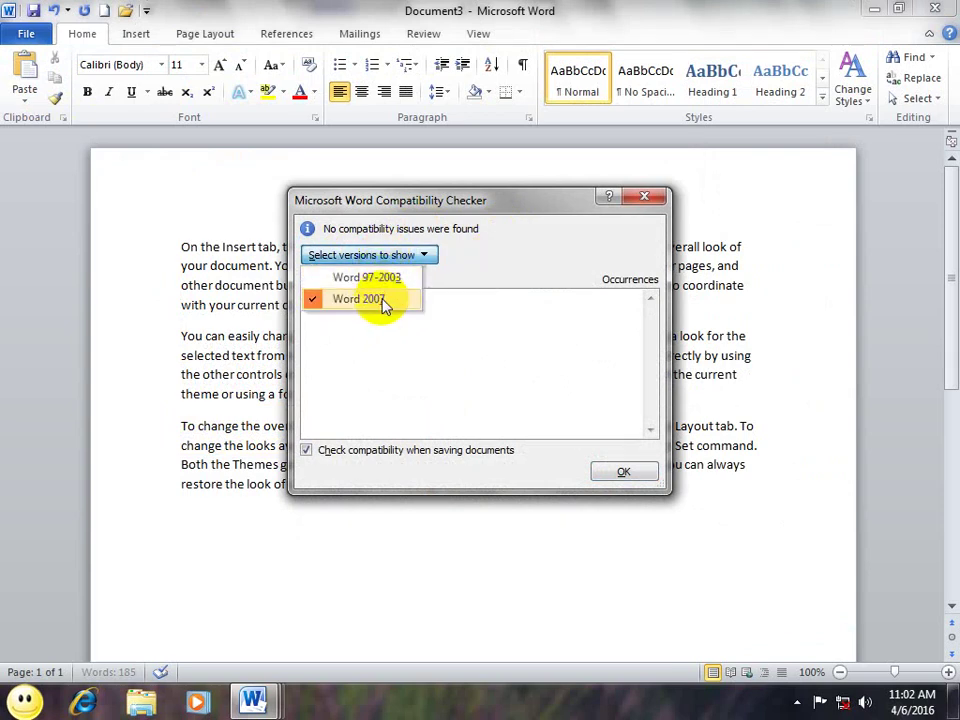
left_click(381, 300)
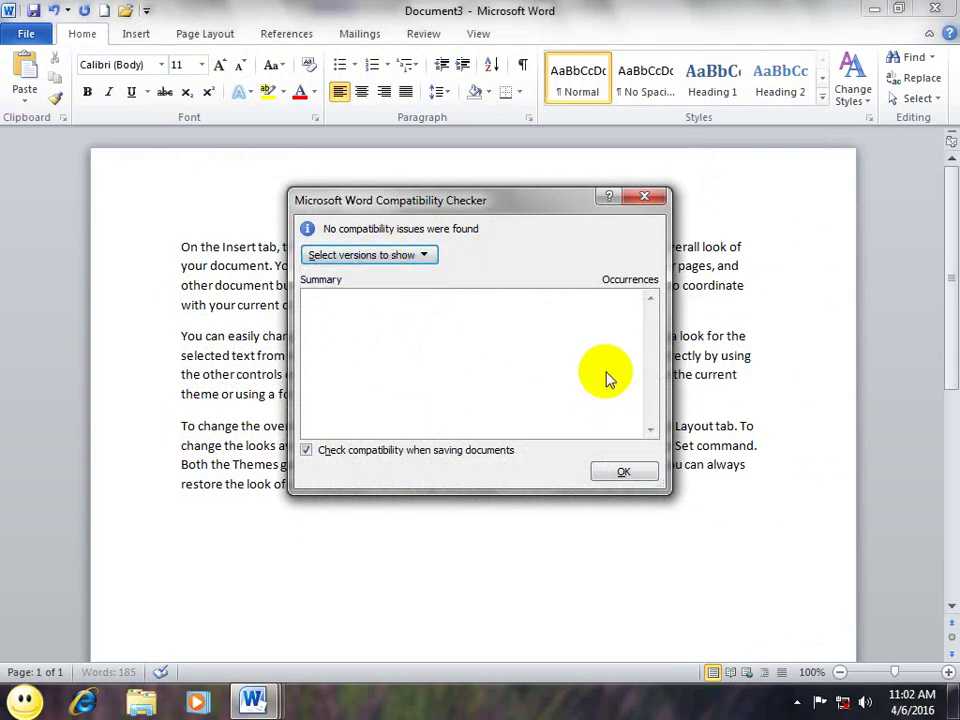
left_click(620, 470)
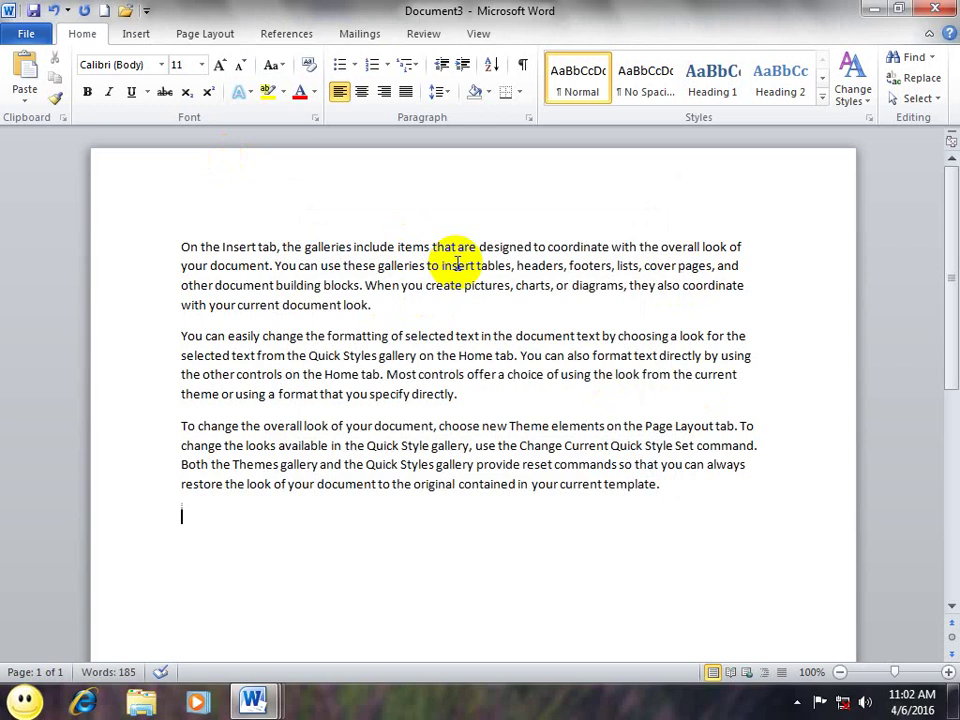
Select the text from Insert onward and look over the unsaved-version and protection options
left_click(390, 357, "shift")
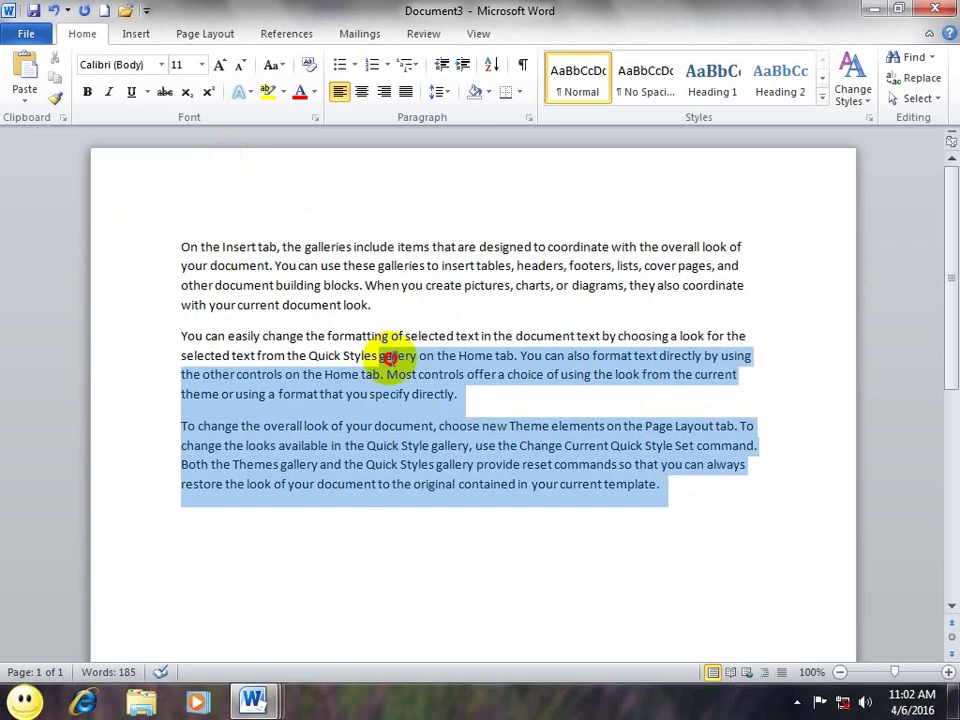
left_click_drag(390, 357, 222, 246)
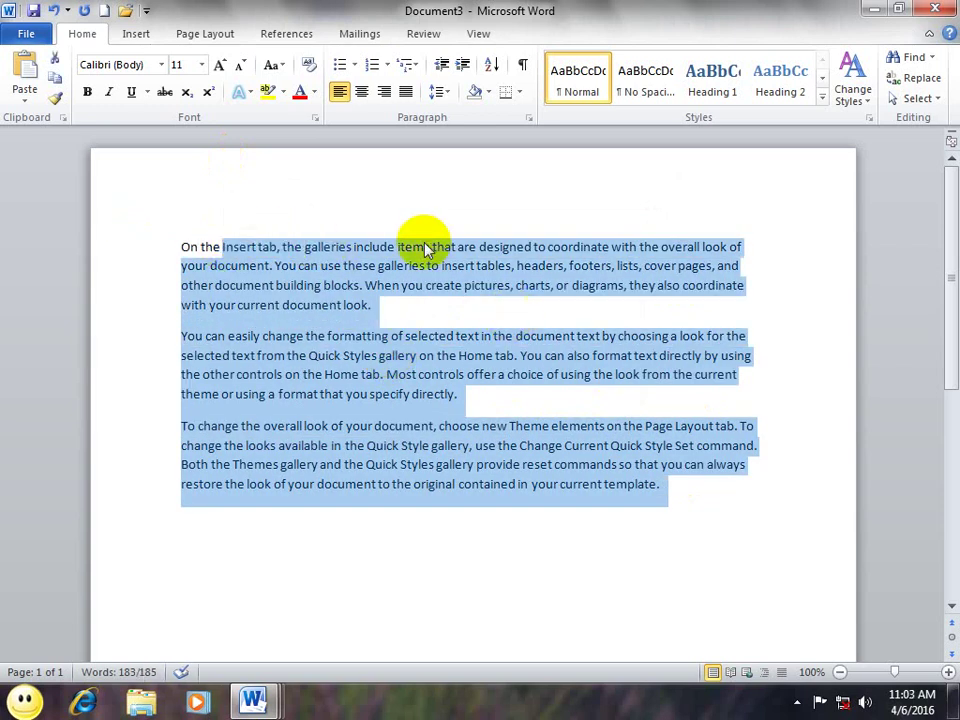
left_click(24, 32)
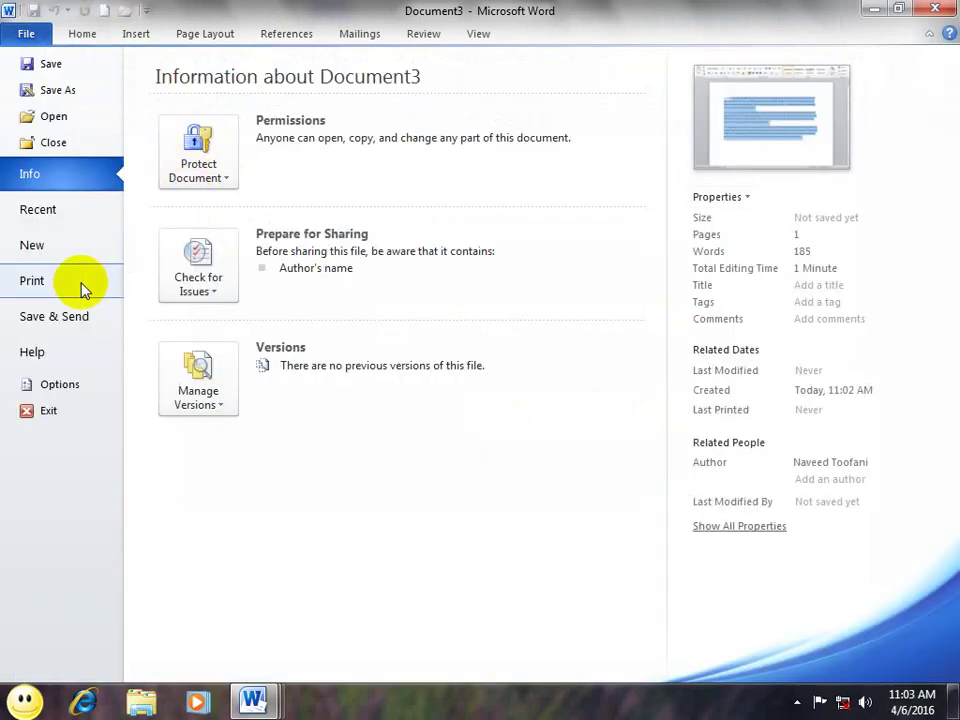
left_click(216, 398)
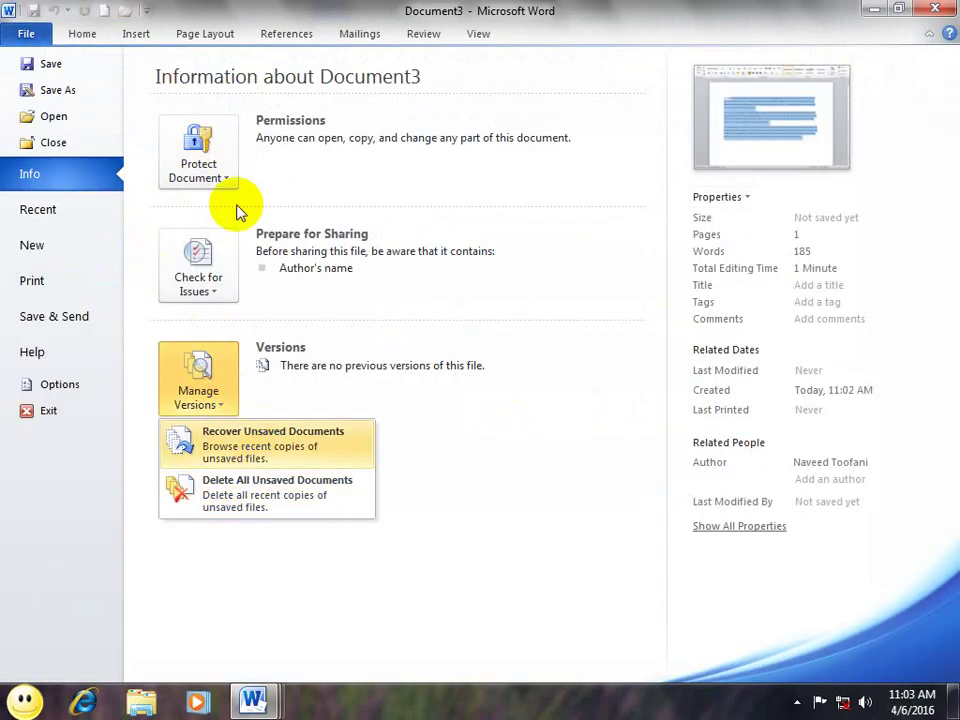
left_click(196, 167)
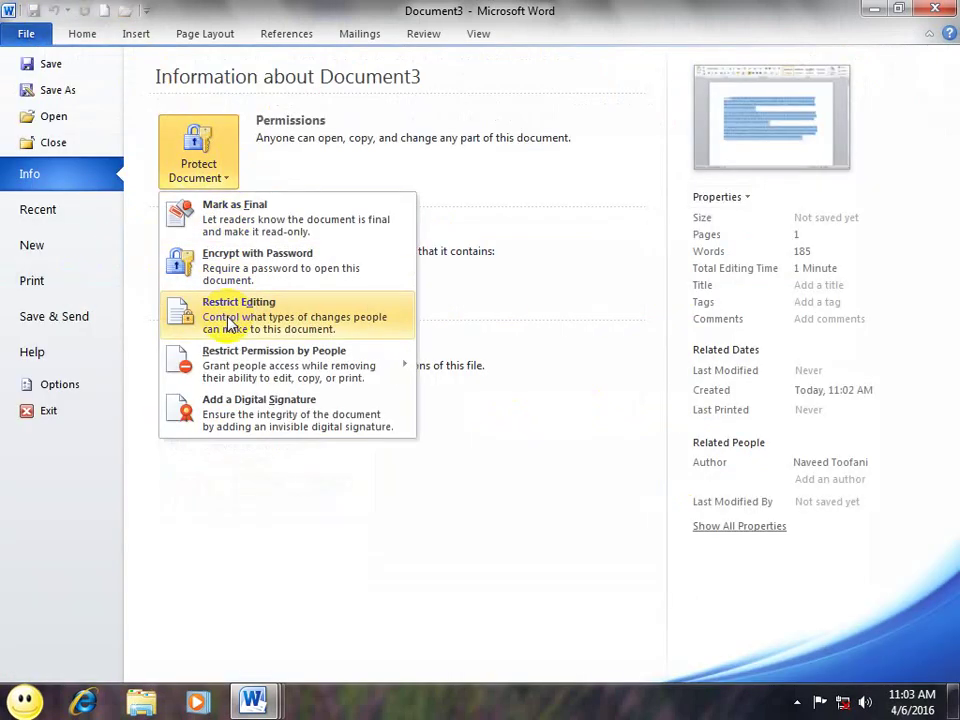
left_click(488, 441)
key("Escape")
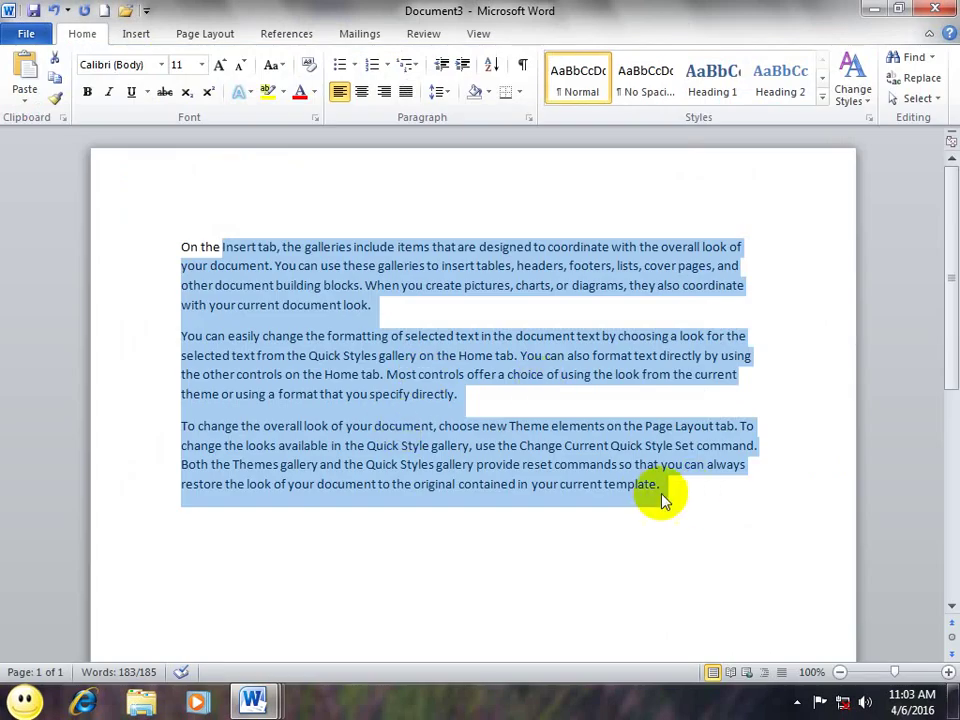
Reselect the text from Insert to the end and show Document3's Manage Versions options
left_click_drag(666, 489, 223, 236)
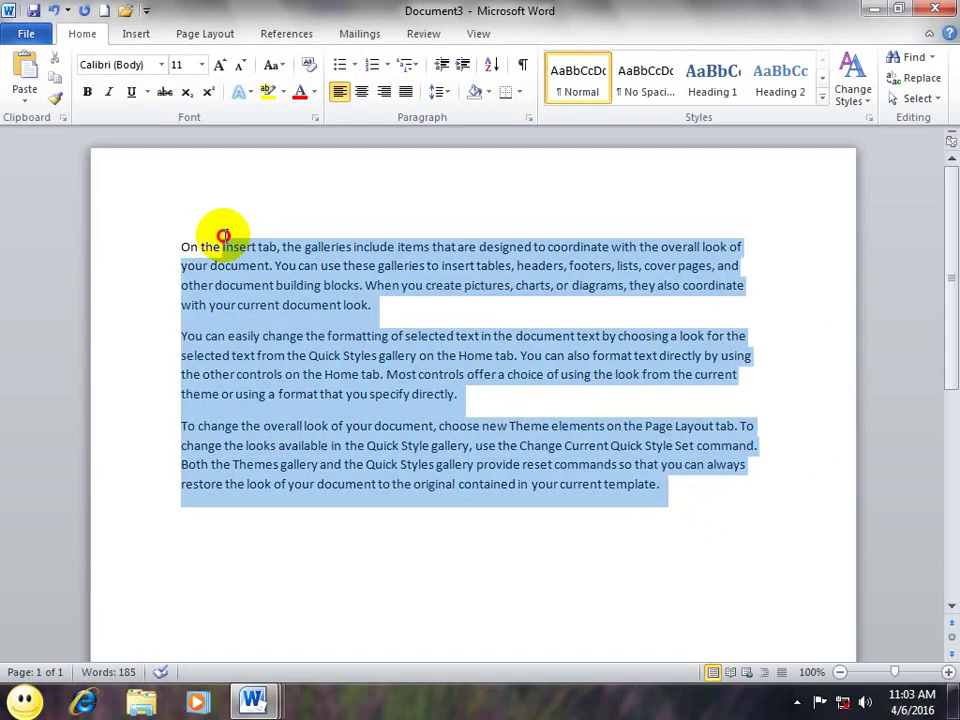
left_click(26, 33)
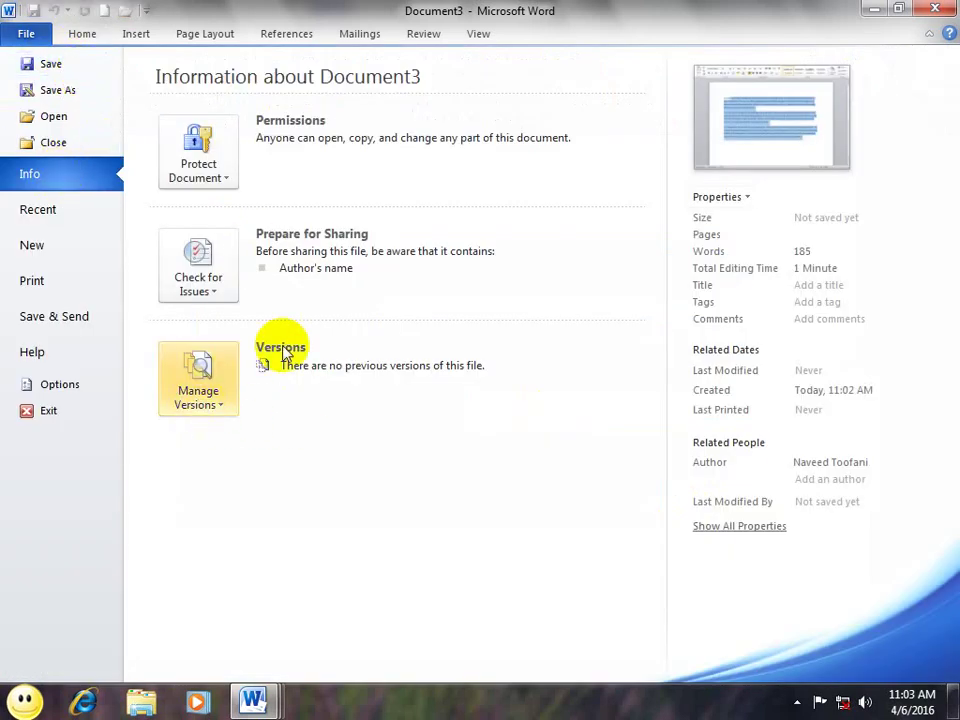
left_click(222, 372)
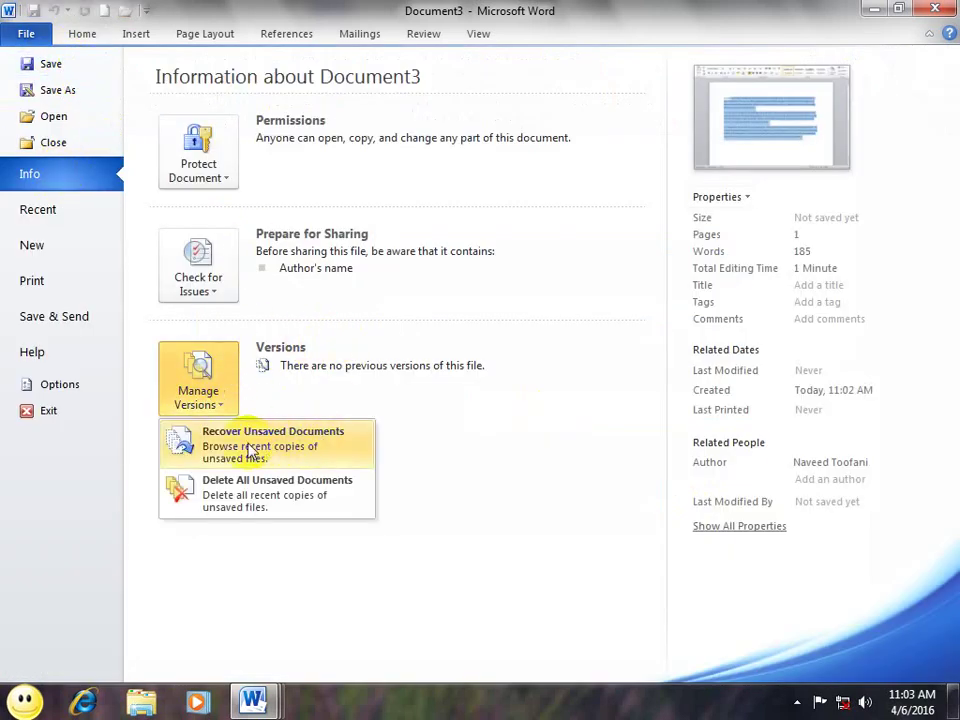
Open the recovered 'Microsoft windows seven general shortcut keys' draft and cancel saving a copy
left_click(335, 452)
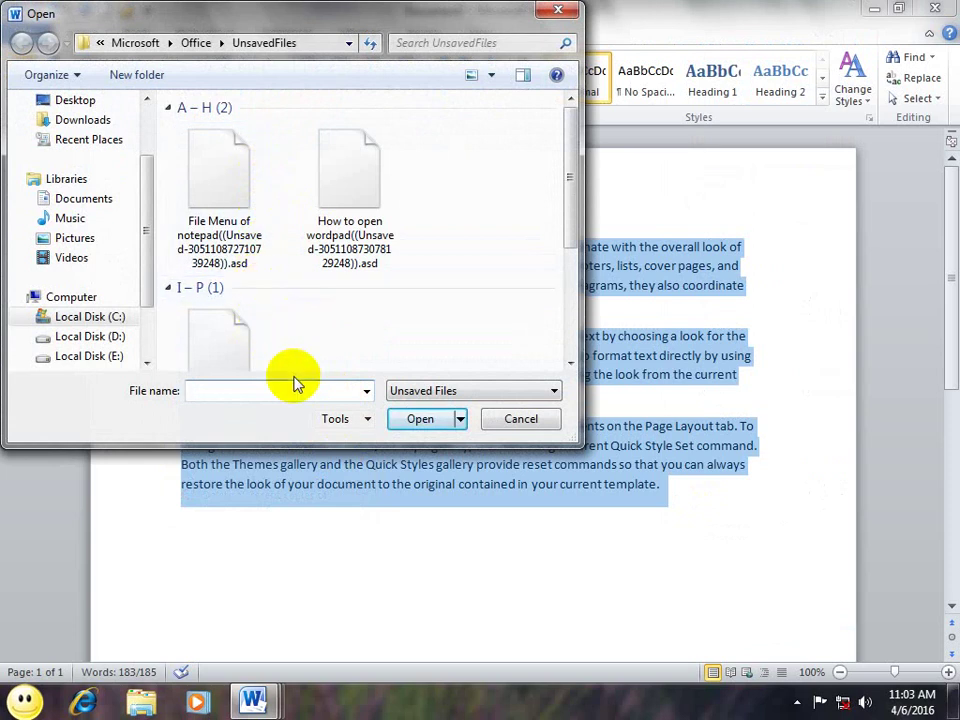
left_click_drag(574, 204, 572, 300)
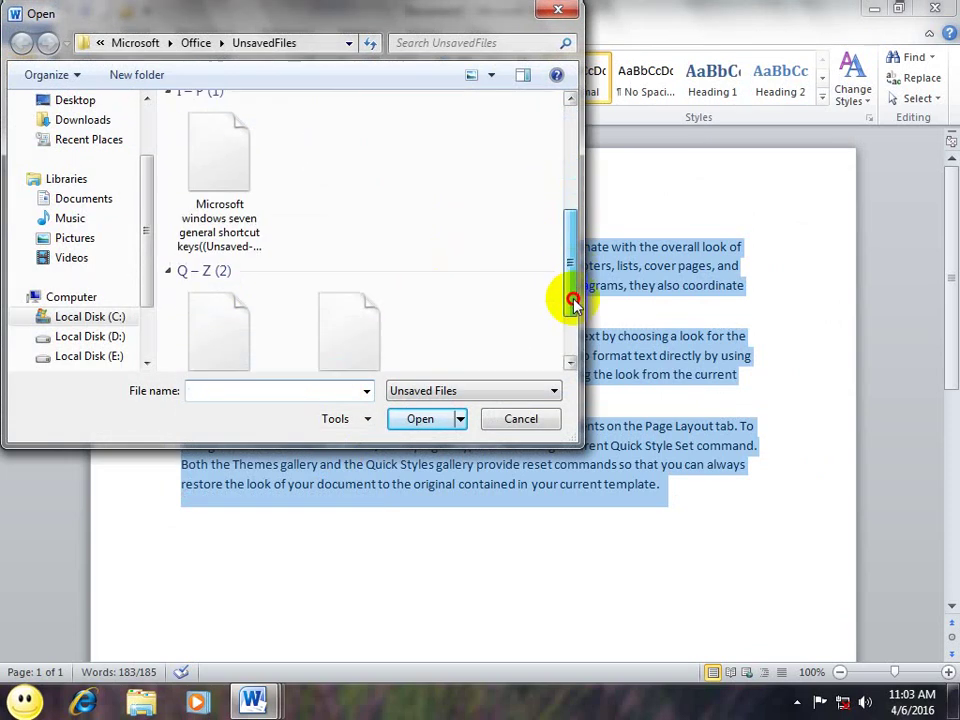
left_click(253, 197)
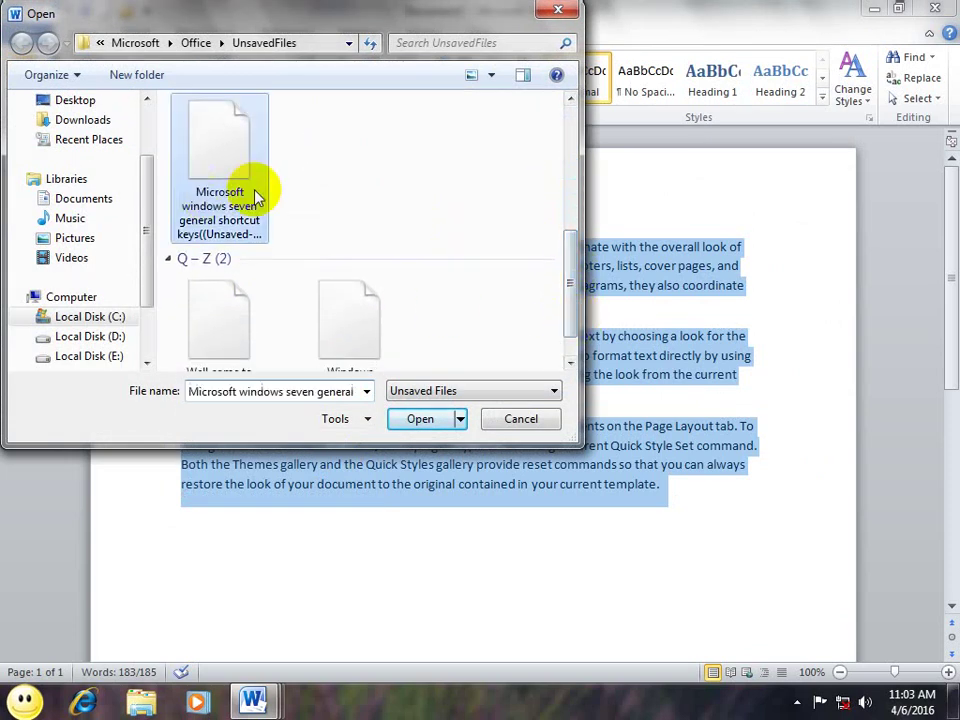
left_click(418, 418)
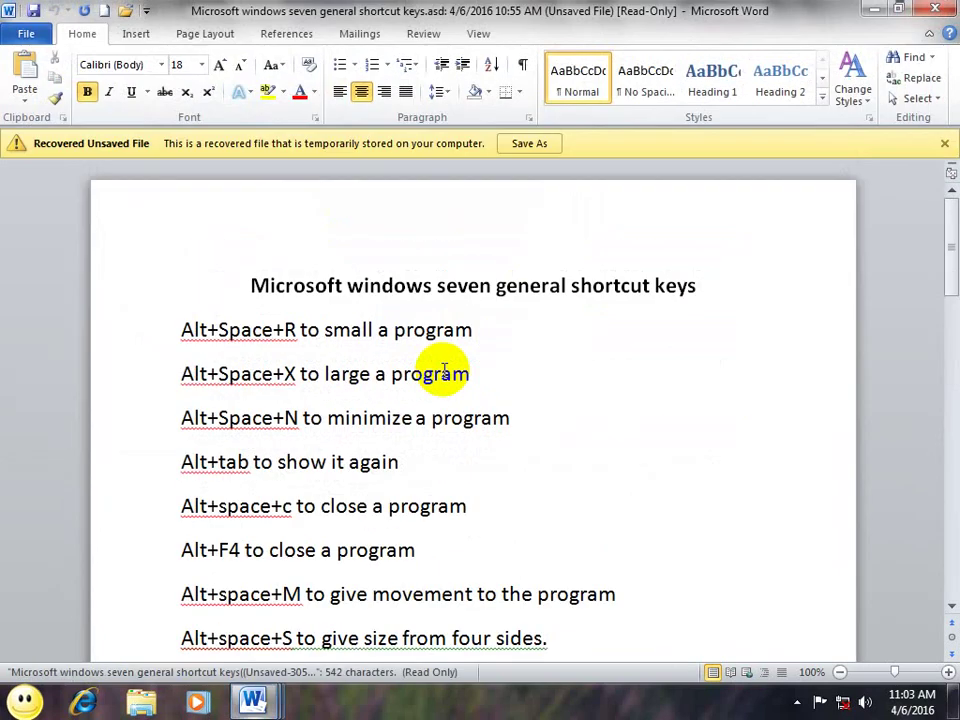
scroll(444, 367, "down", 1)
scroll(440, 368, "down", 1)
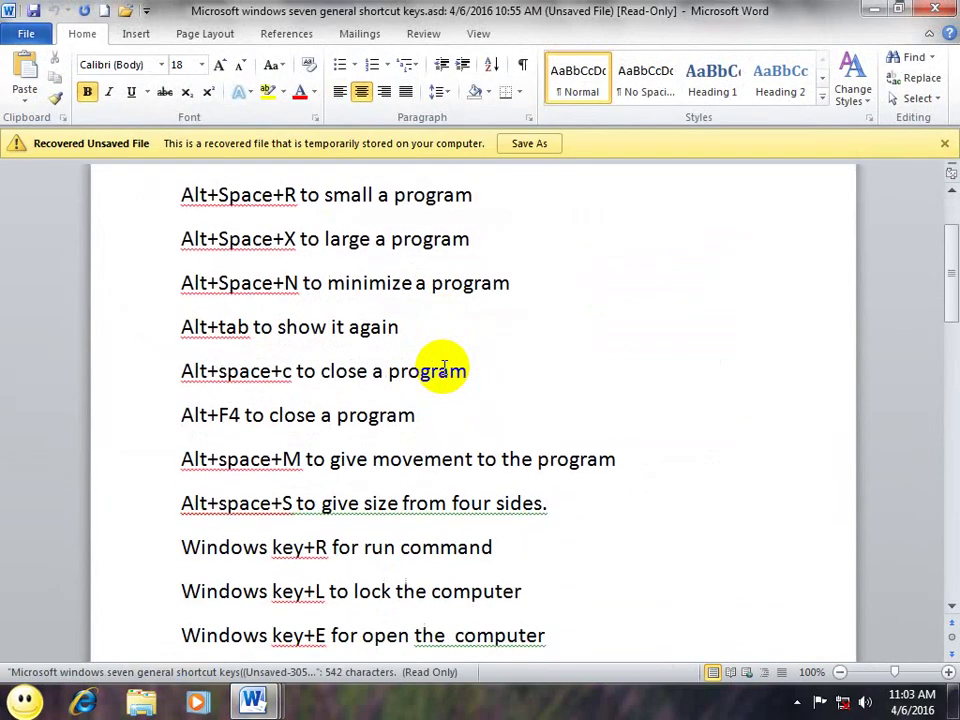
scroll(436, 368, "down", 1)
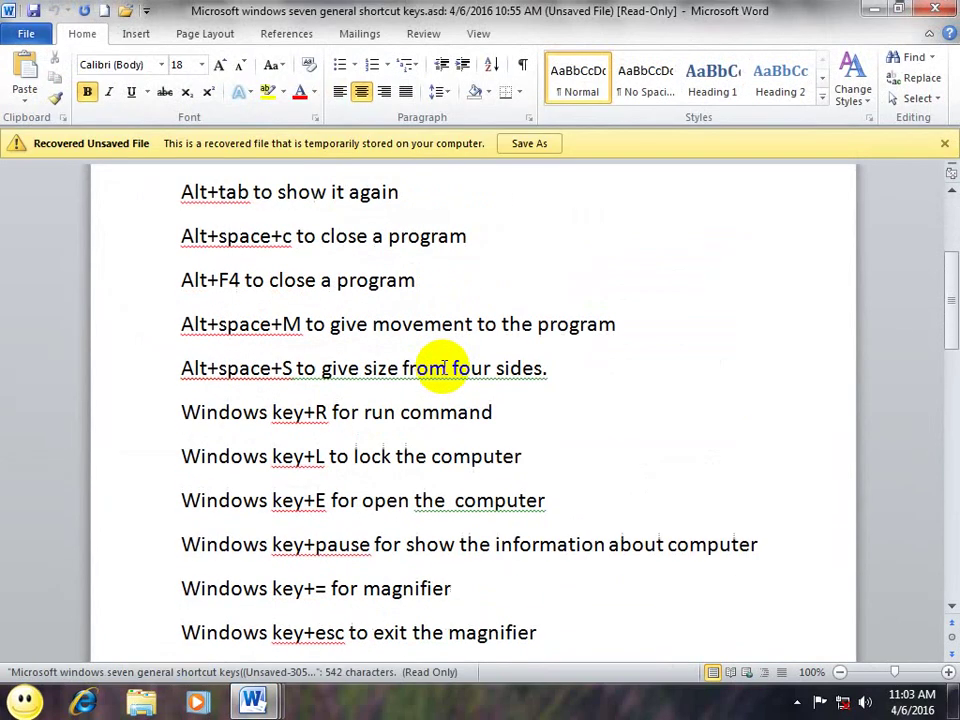
left_click(533, 145)
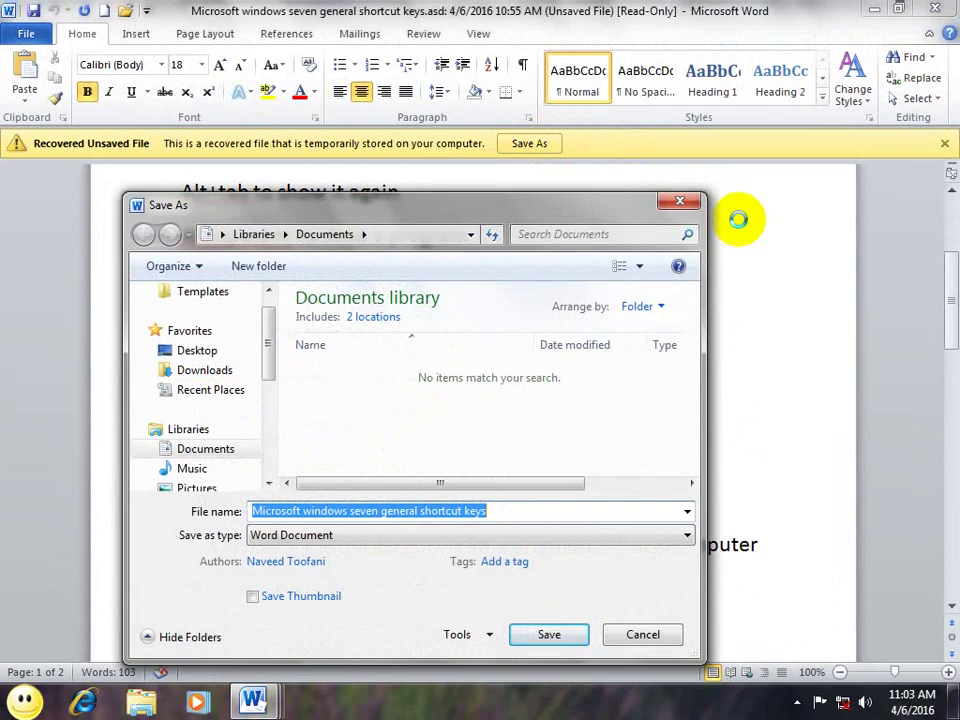
left_click(682, 202)
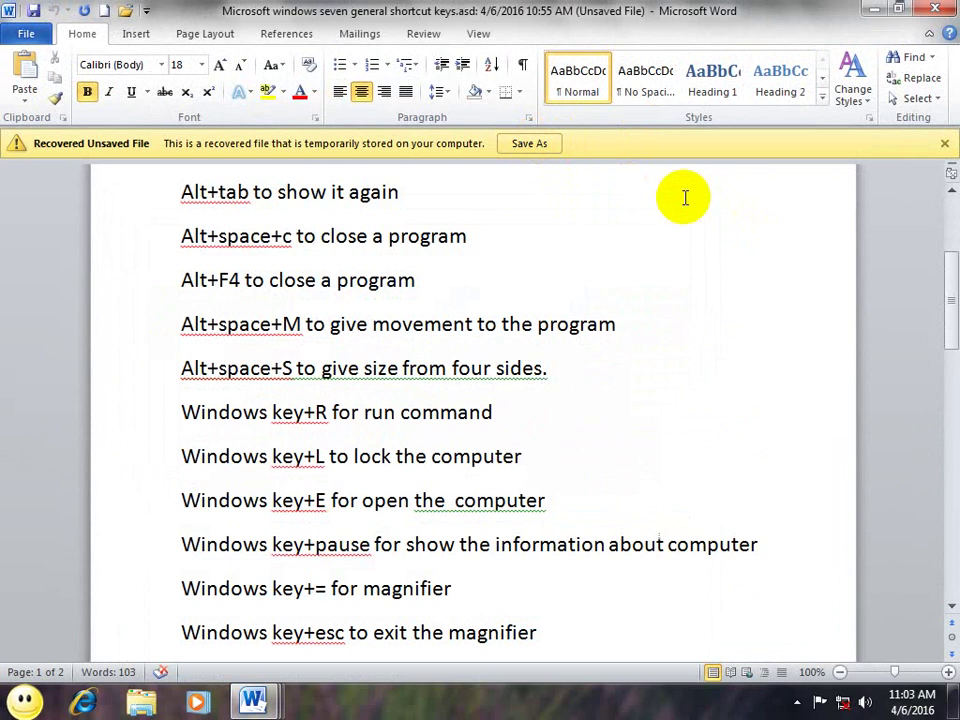
Recover and open the 'How to open wordpad' draft from the unsaved files
left_click(24, 33)
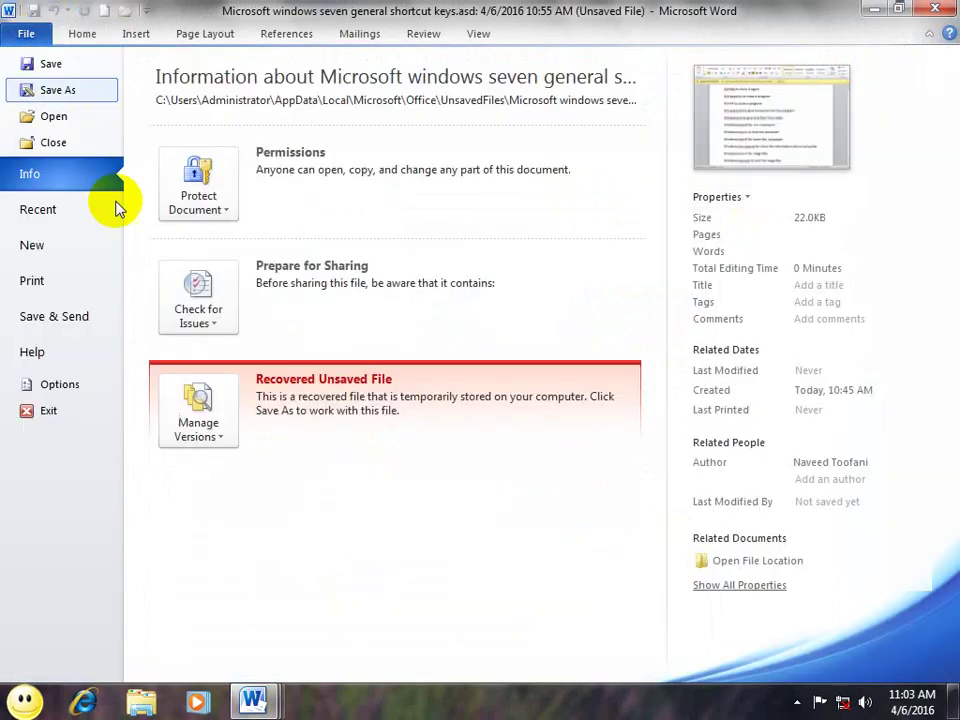
left_click(178, 400)
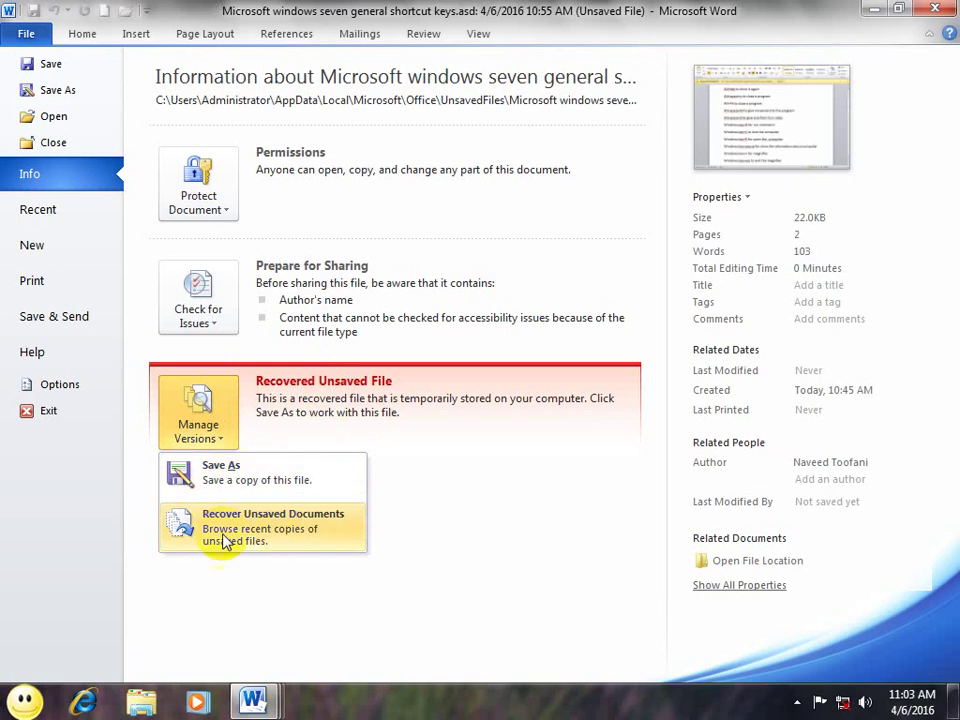
left_click(281, 521)
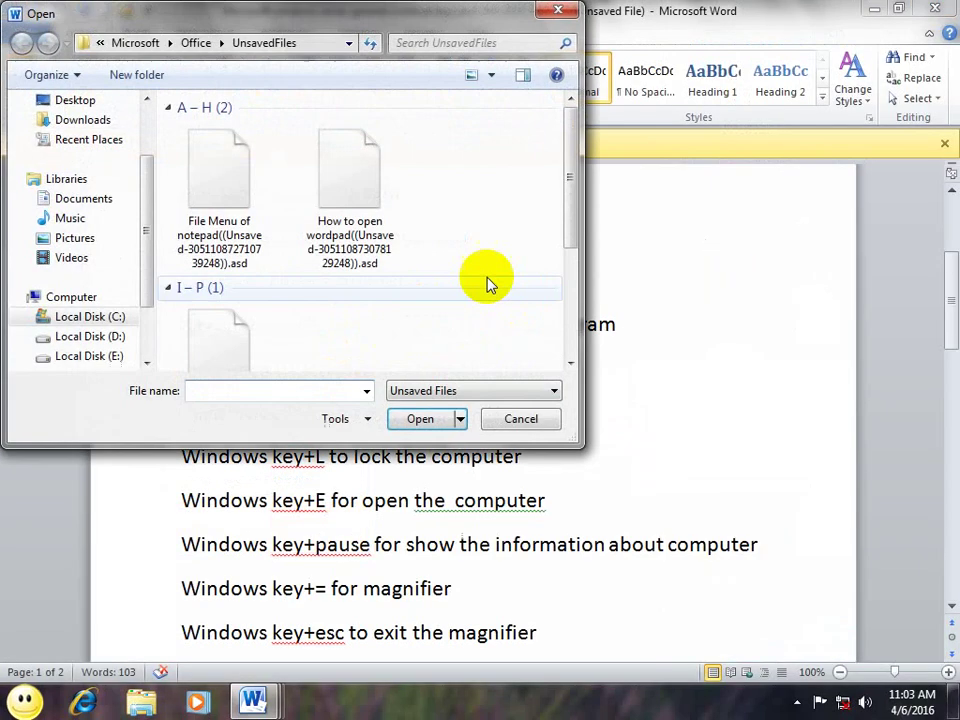
double_click(349, 214)
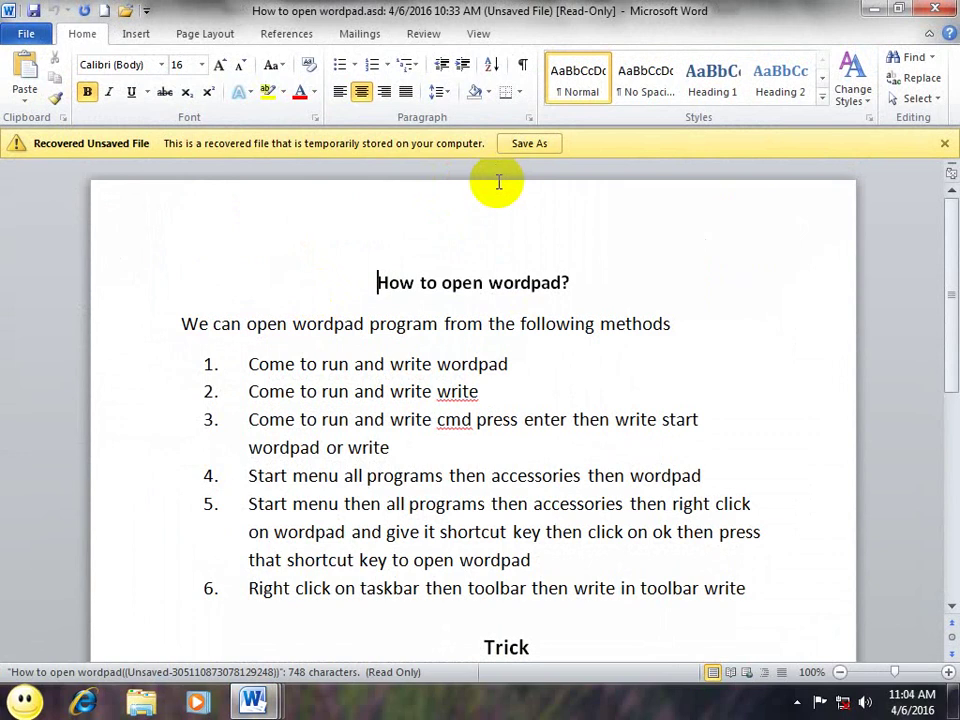
left_click(24, 32)
Leave the recovered draft and create a blank Document4
left_click(190, 435)
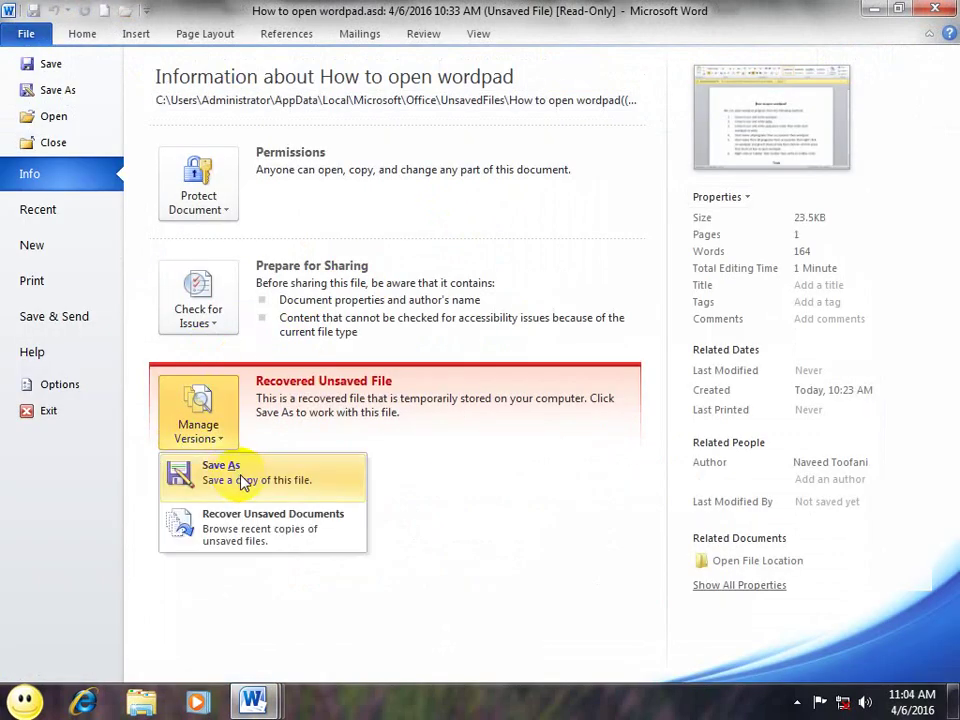
key("Escape")
key("Escape")
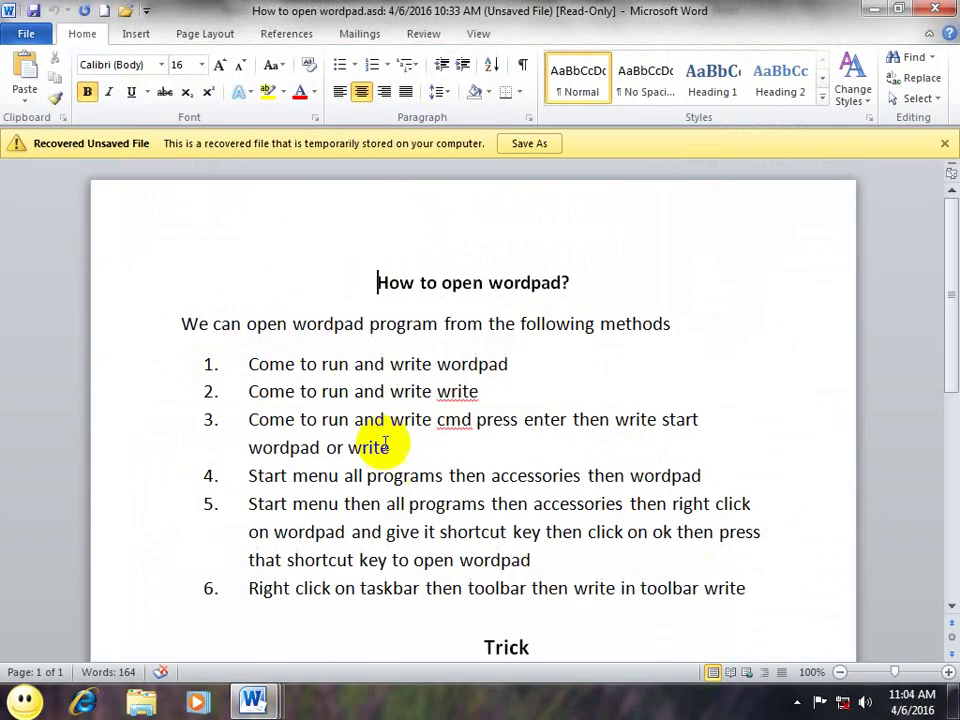
key("ctrl+n")
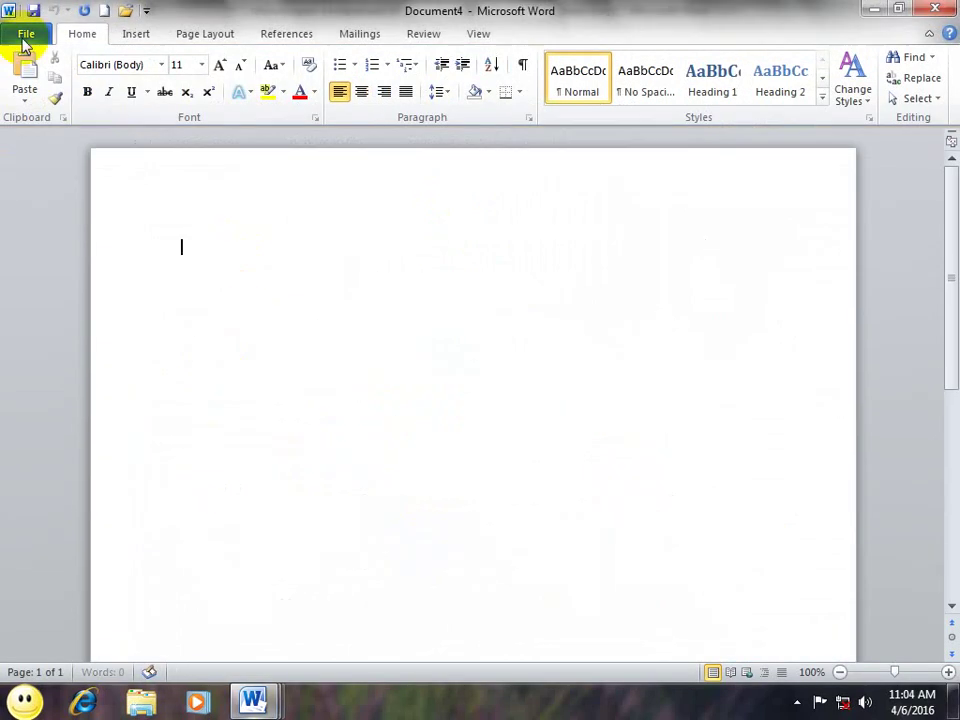
Delete all unsaved documents, confirm, then browse the unsaved-files folder to see what remains
left_click(24, 36)
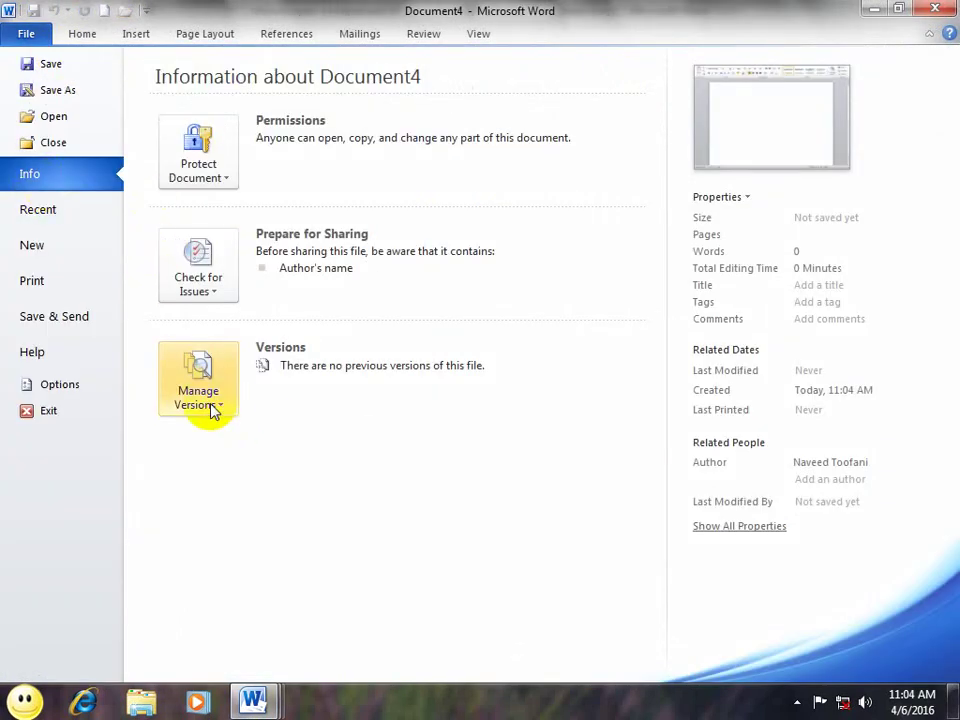
left_click(213, 409)
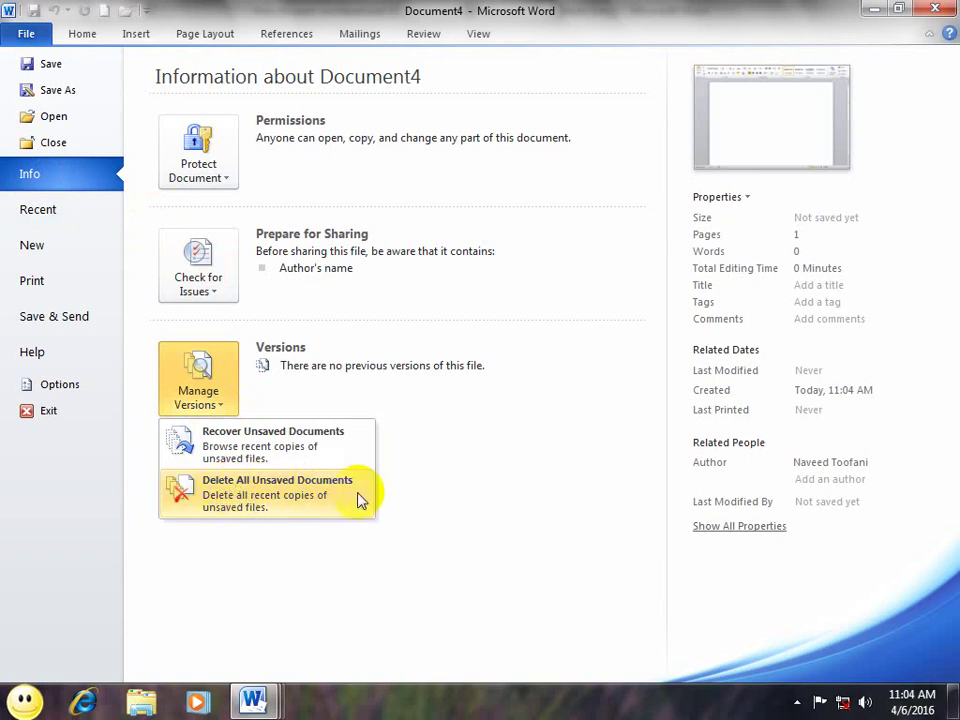
left_click(297, 498)
left_click(436, 390)
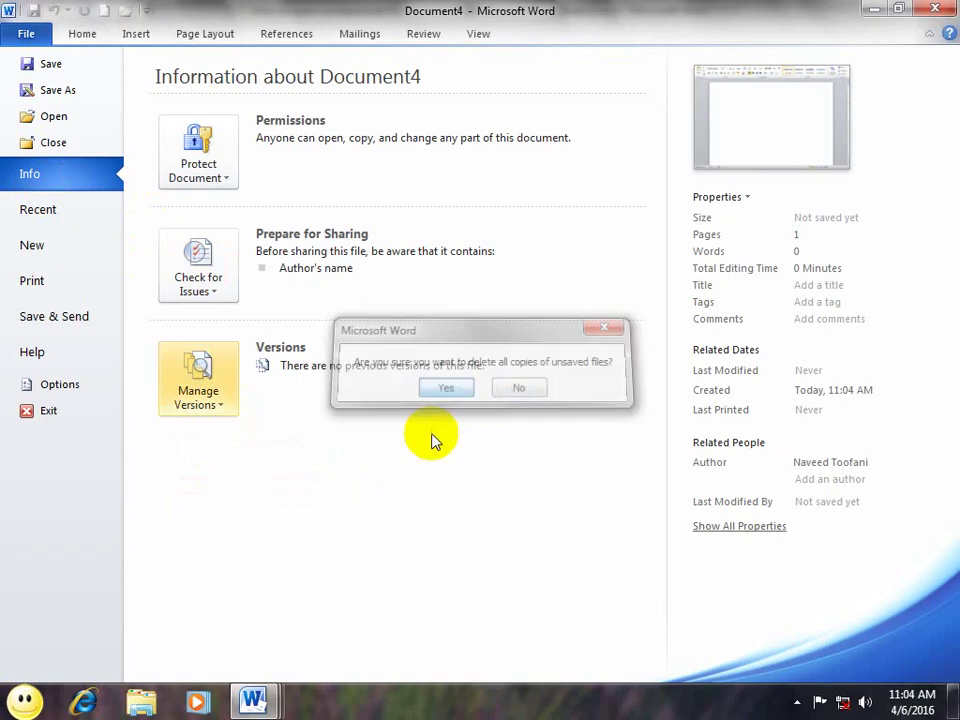
left_click(236, 400)
left_click(242, 428)
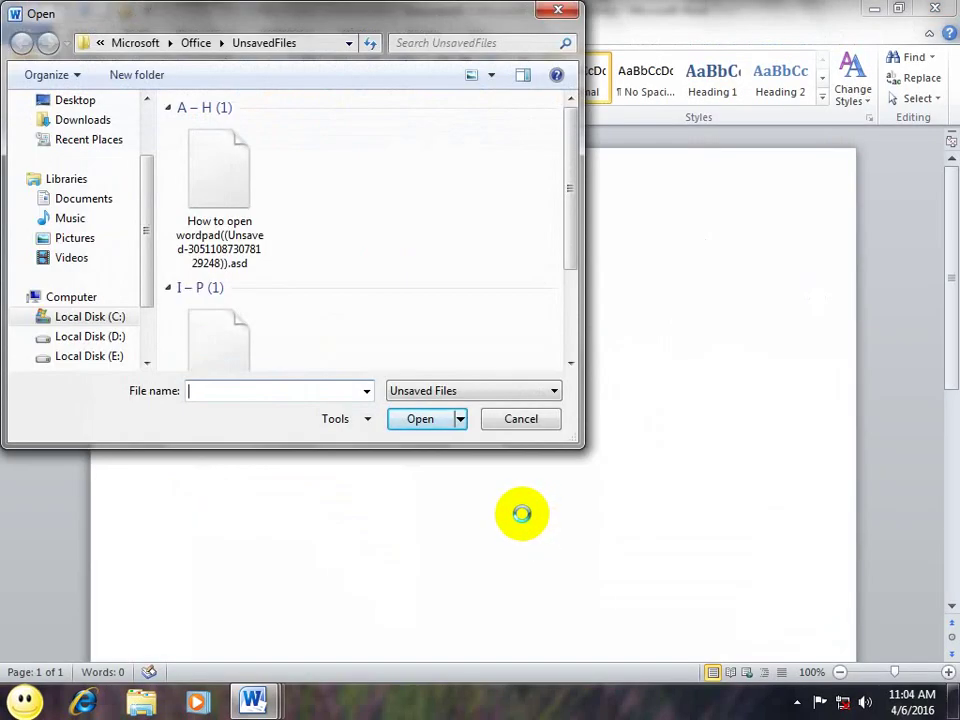
Set font size 24 and type 'Muhammad FdFa', converting FdFa to its ligature with Alt+X
left_click(522, 420)
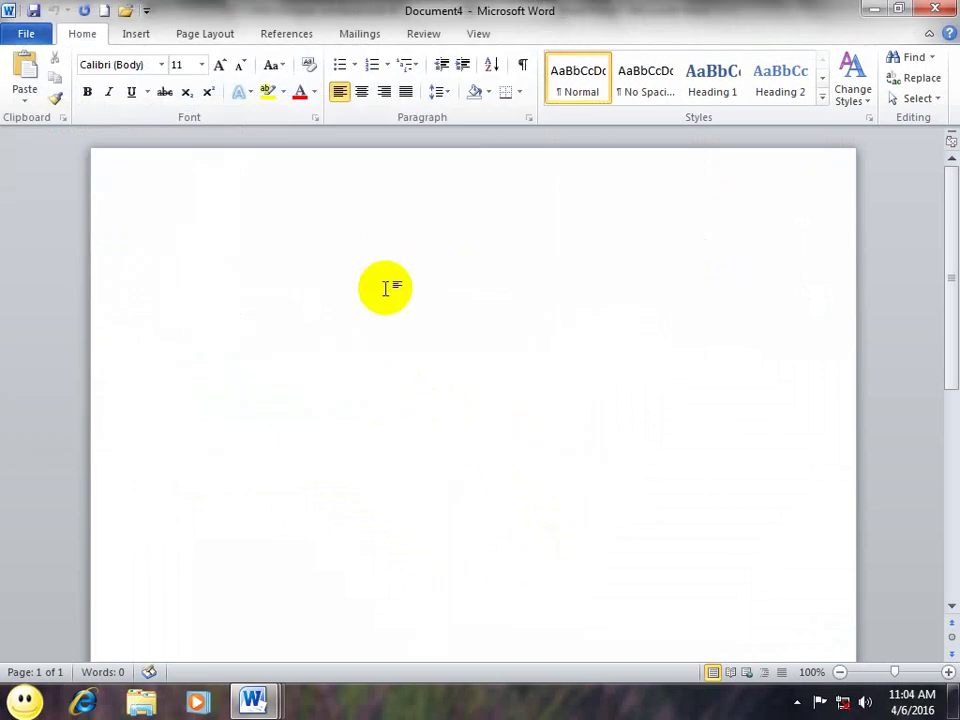
left_click(201, 64)
left_click(184, 245)
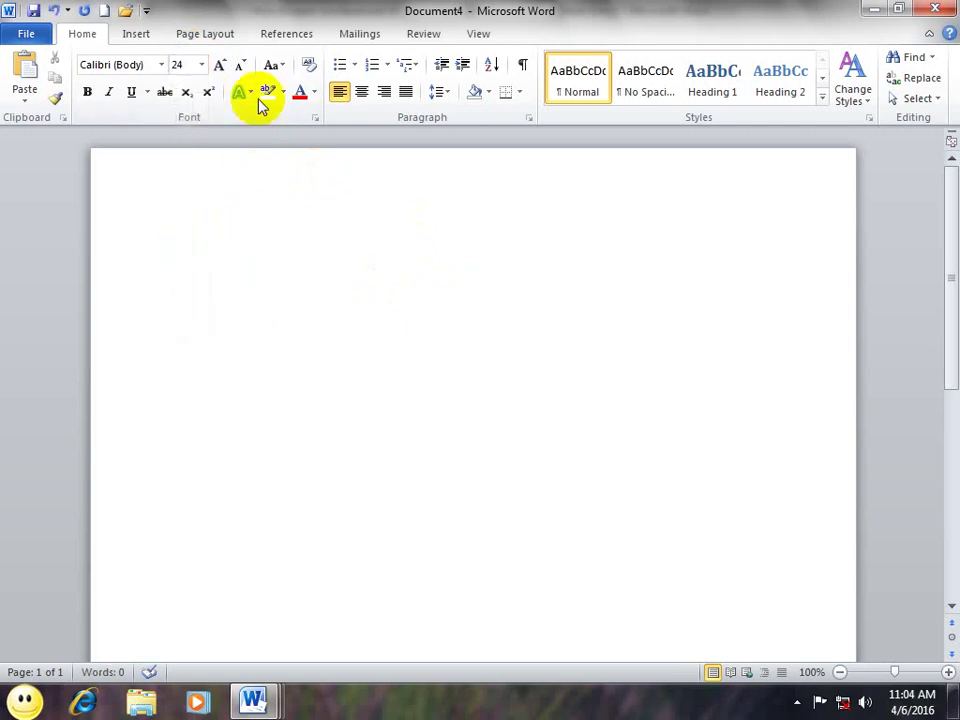
type("M")
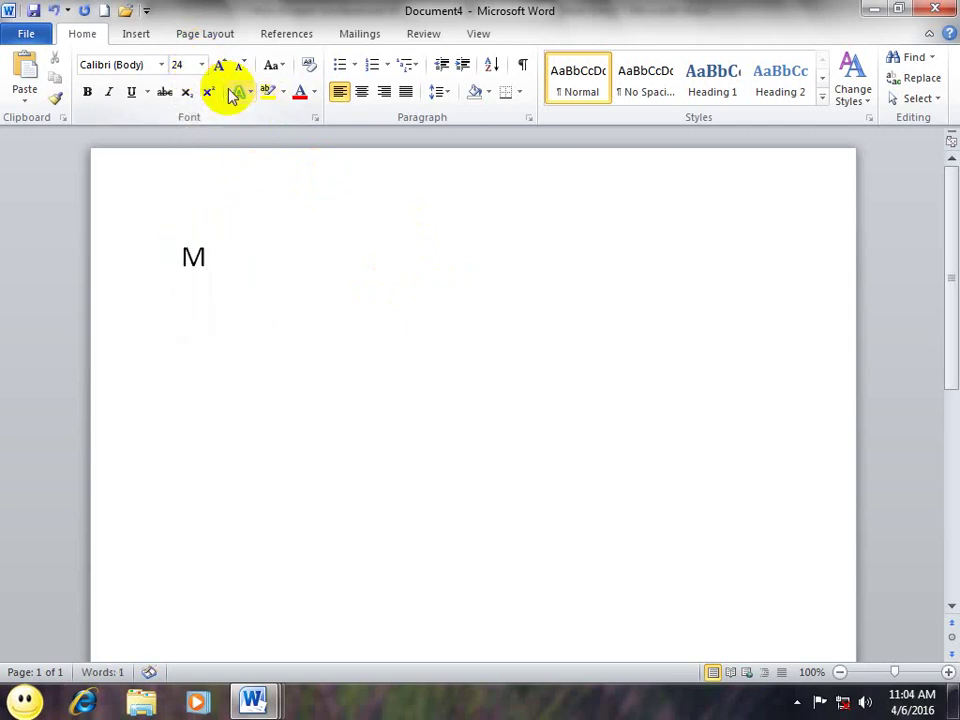
type("uhammad")
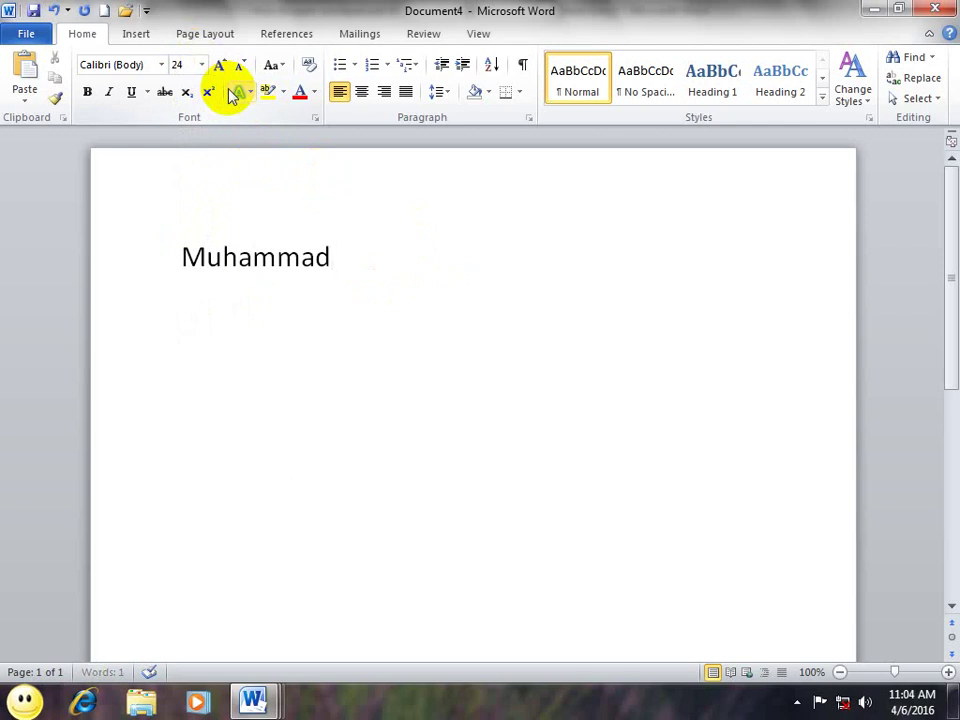
type(" FdFa")
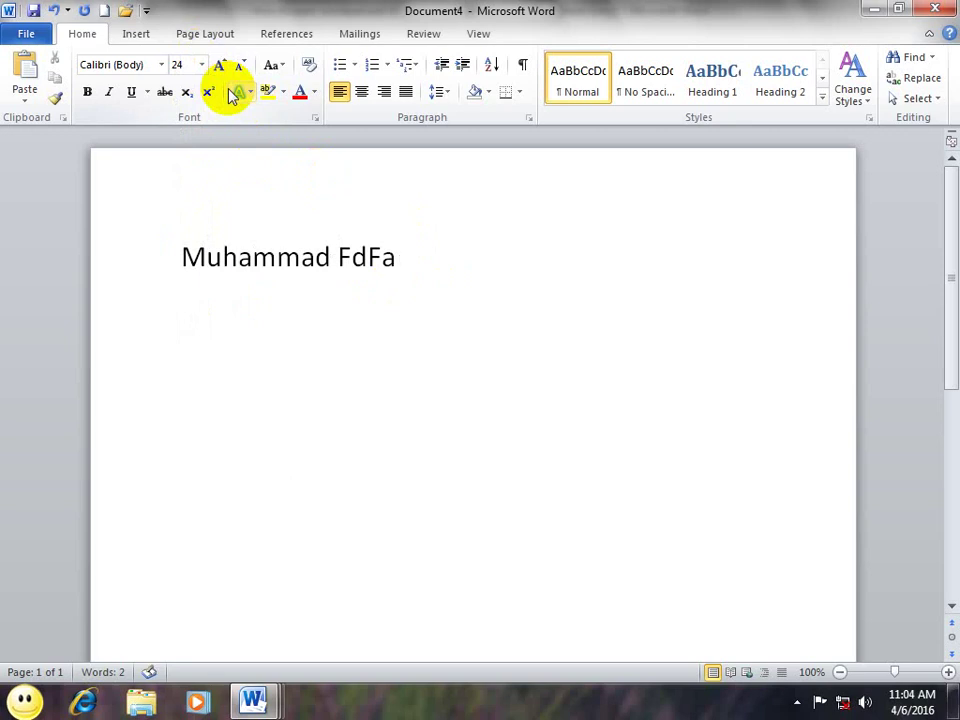
key("alt+x")
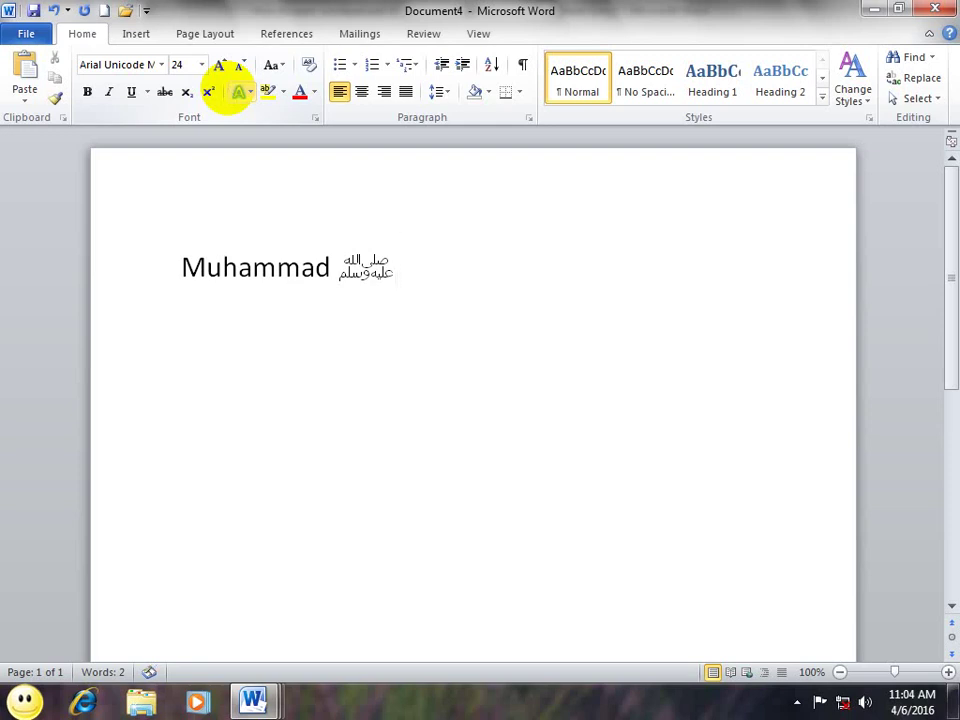
Add a second line 'Muhammad FDFA' and turn FDFA into the ﷺ ligature with Alt+X
key("Return")
type("Muhammad")
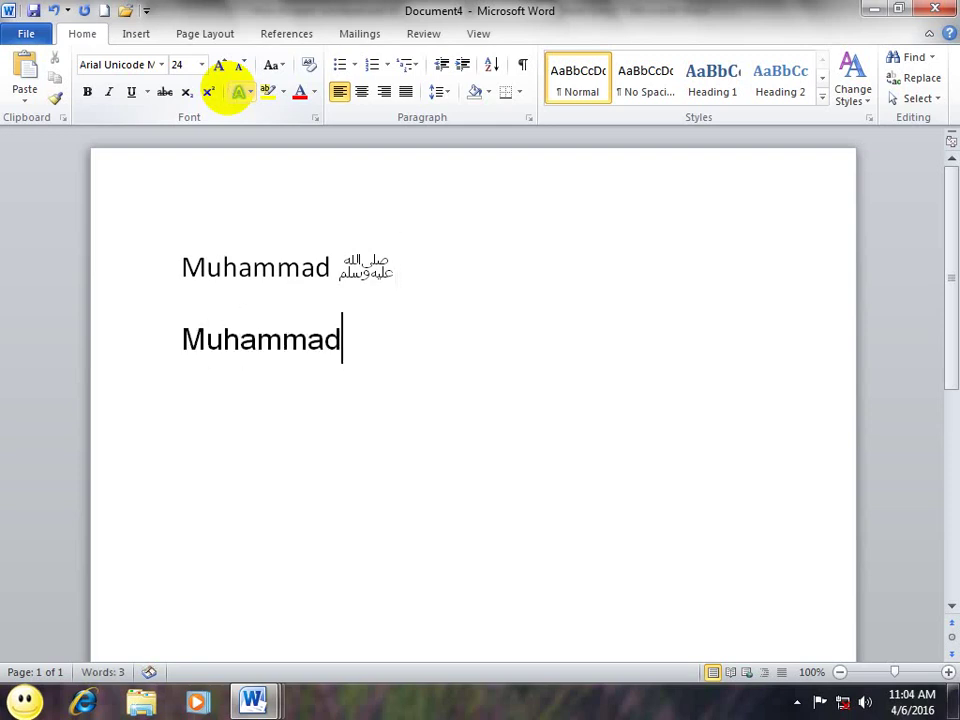
type(" FDFA")
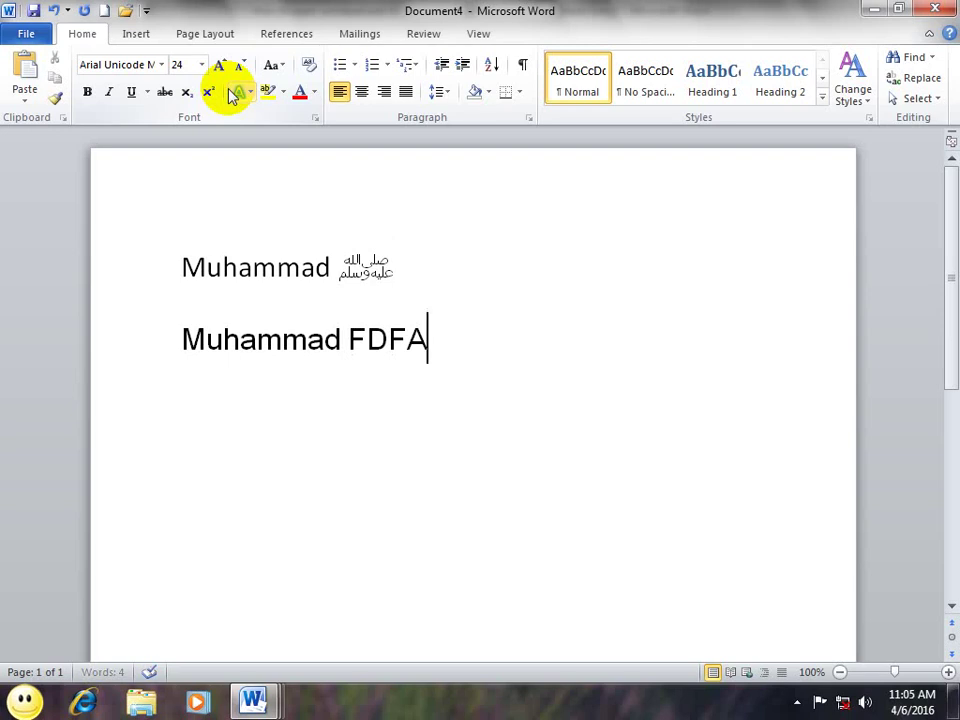
key("alt+x")
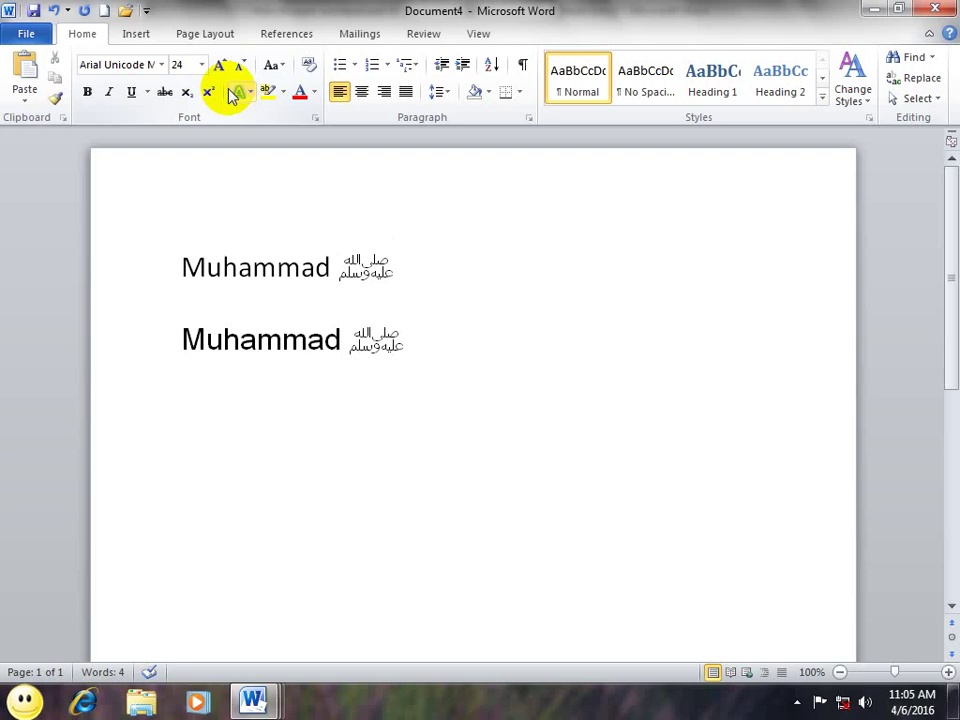
key("super+r")
type("o")
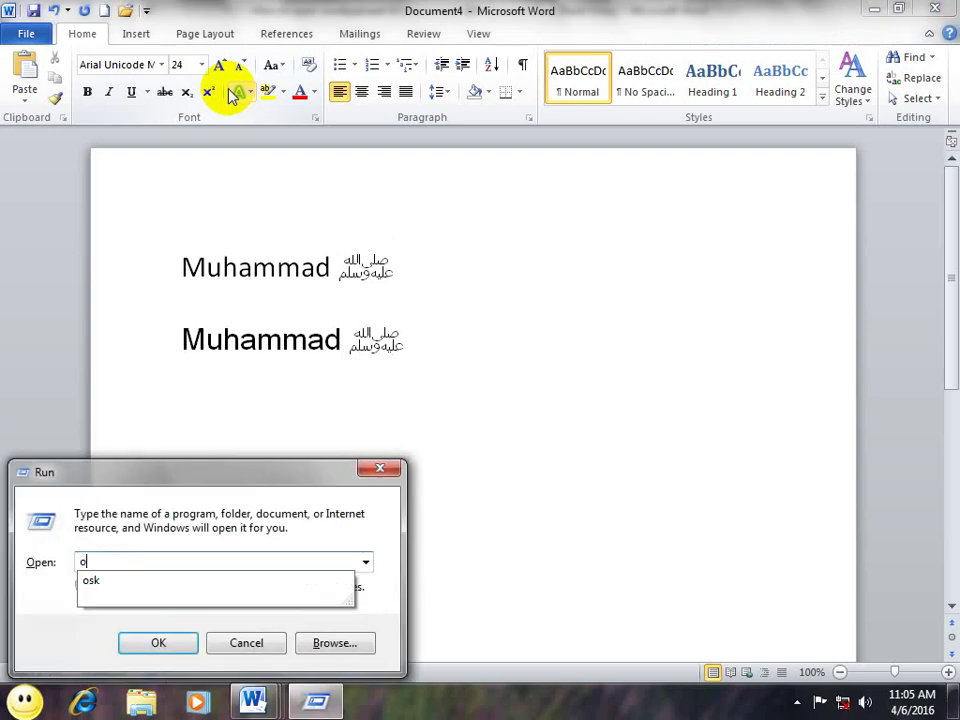
type("sk")
key("Return")
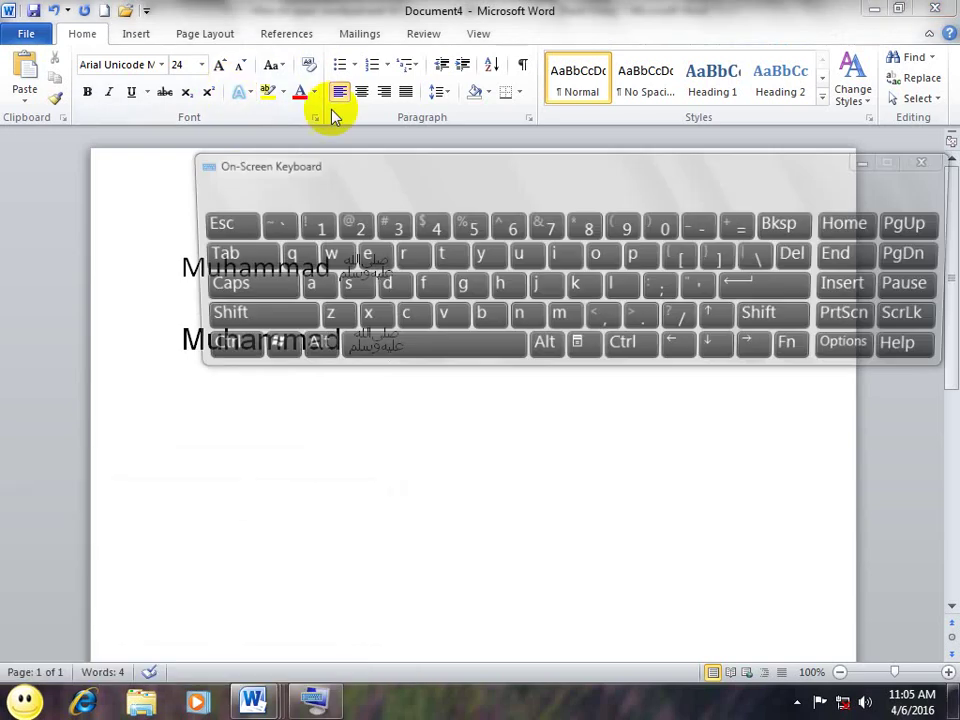
left_click(306, 347)
left_click(360, 318)
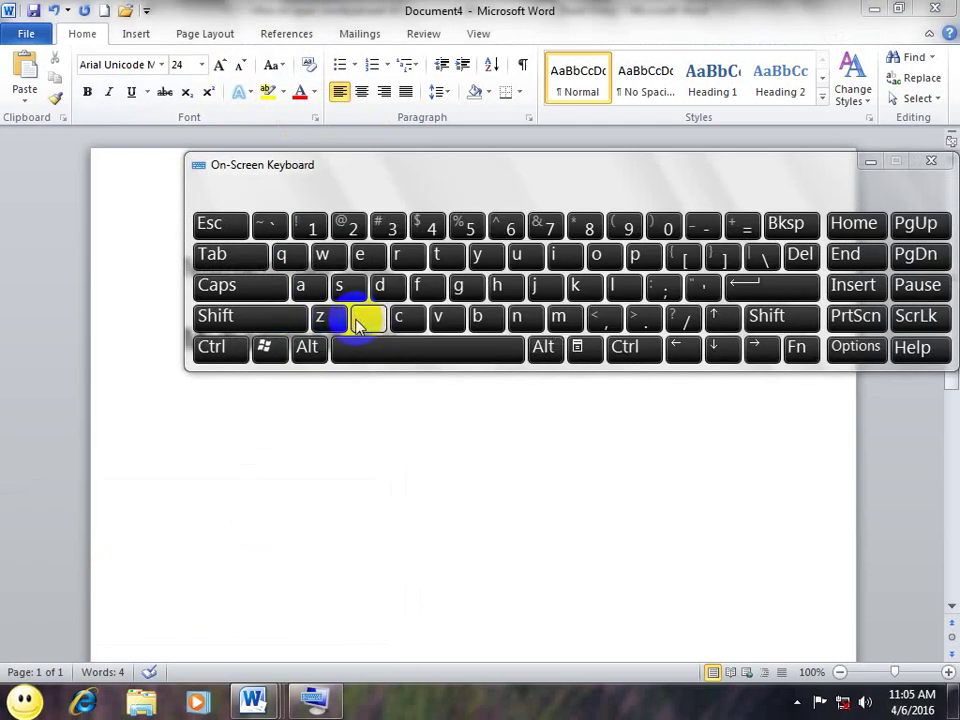
left_click(308, 347)
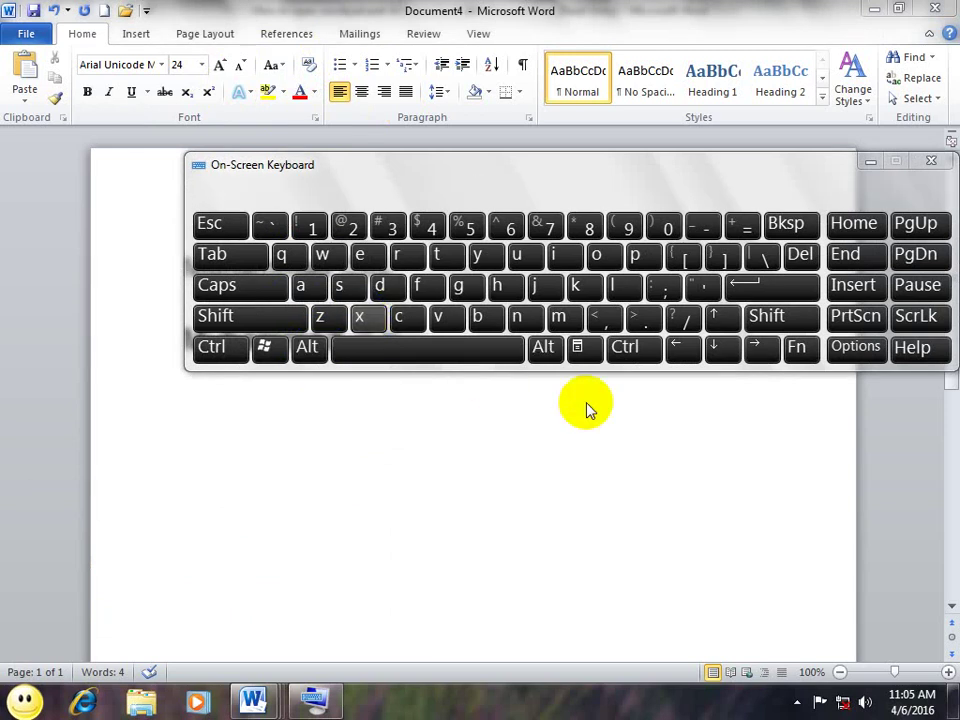
left_click(931, 161)
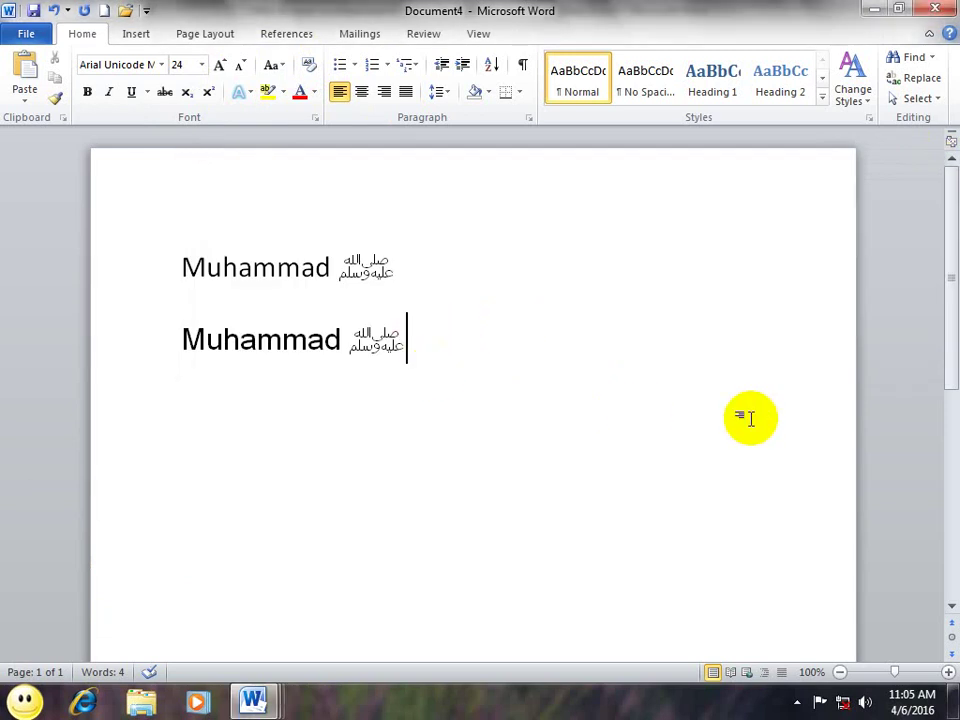
Exit Word, discarding changes to Document4 and the other open document
left_click(30, 38)
left_click(30, 409)
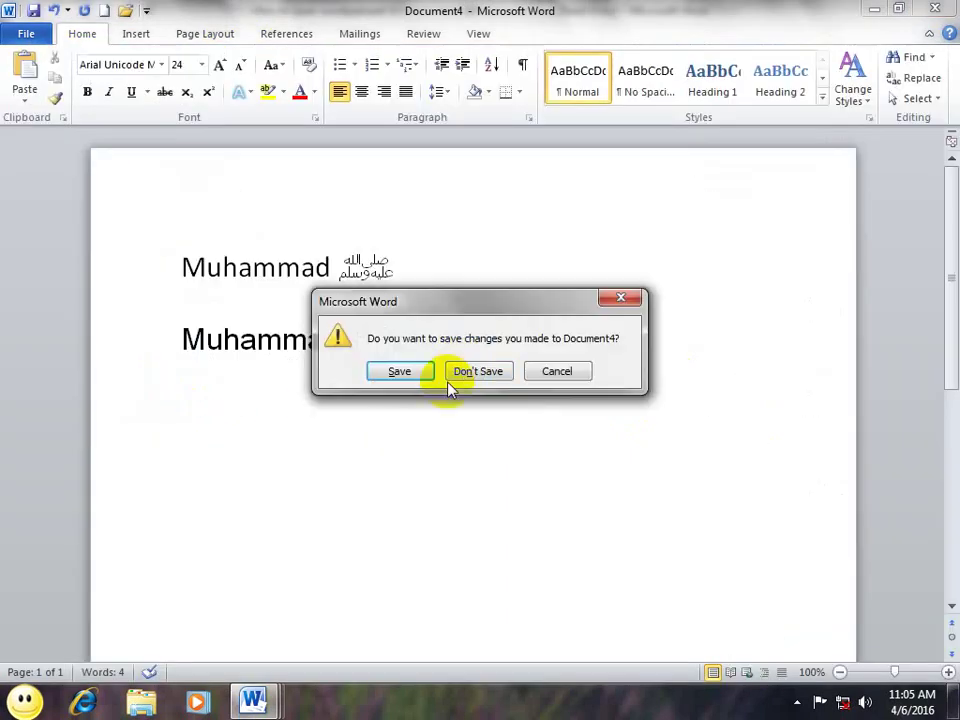
left_click(470, 371)
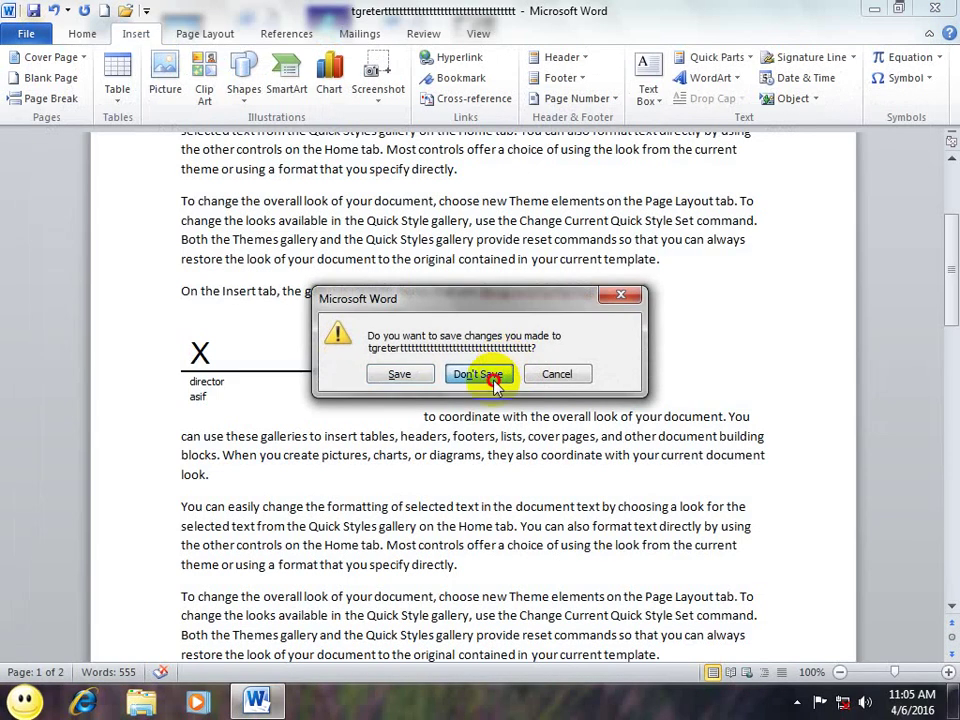
left_click(436, 377)
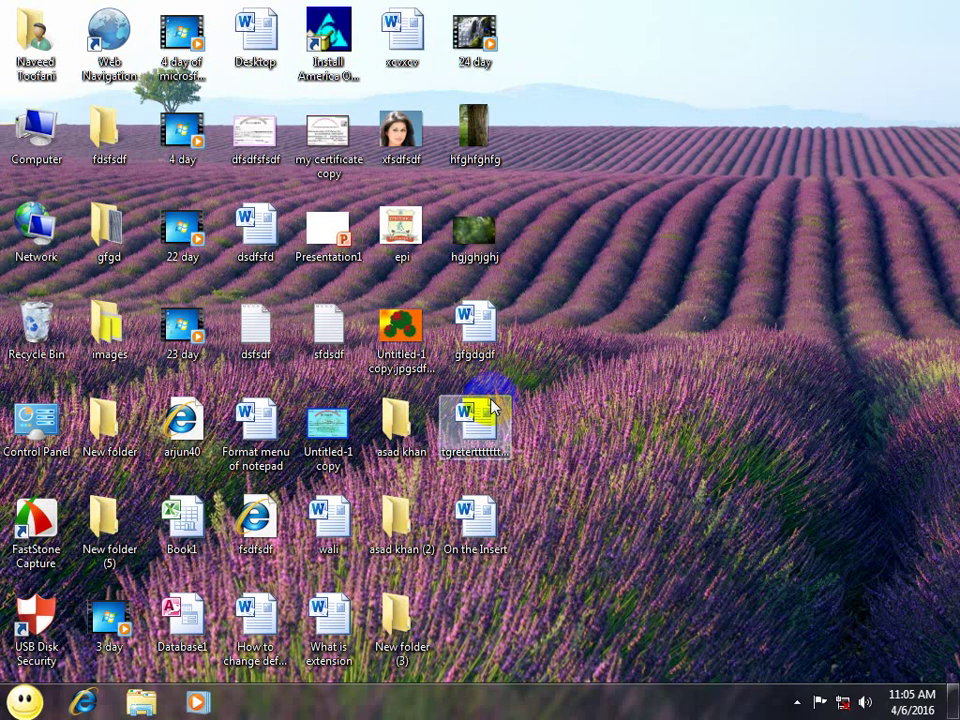
Relaunch Word by running winword from the Windows Run dialog
key("super+r")
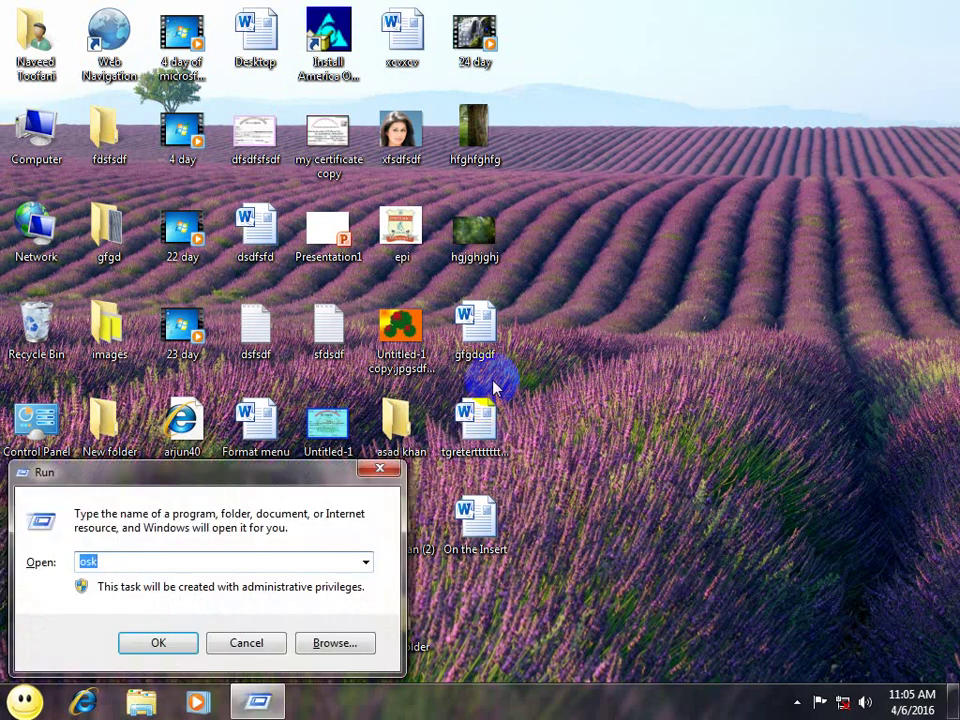
type("wiwn")
key("BackSpace")
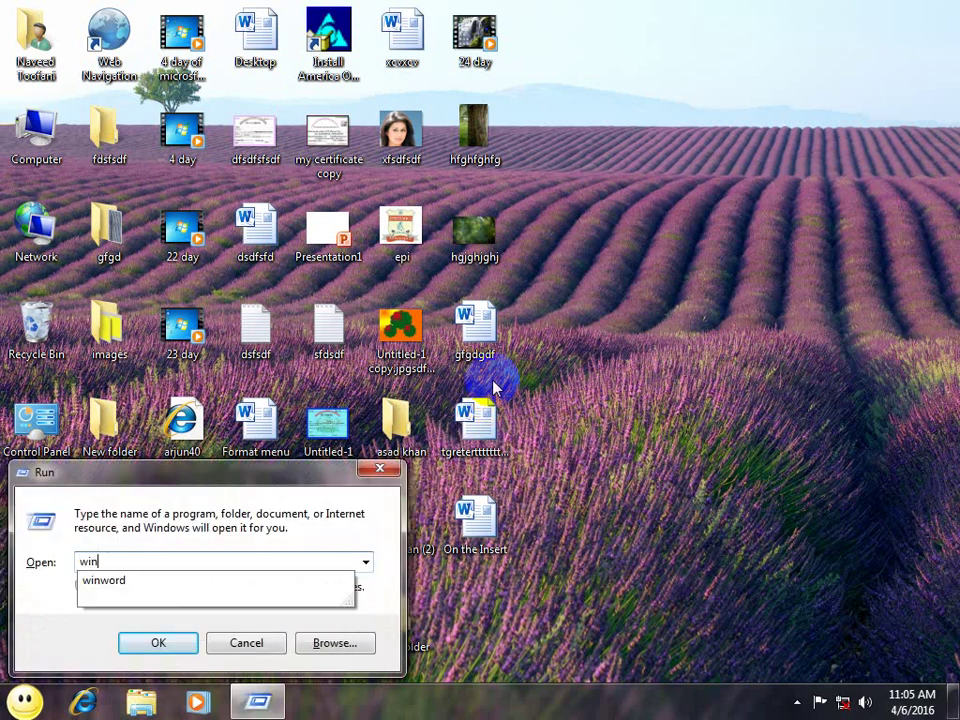
type("nword")
key("Return")
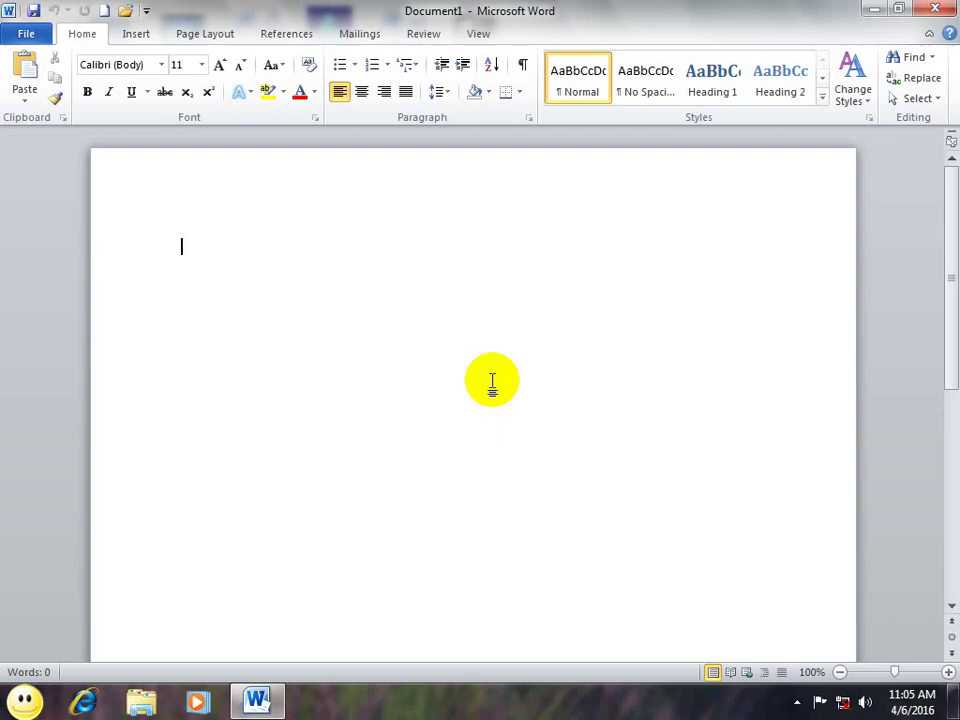
Set the font size to 18 and correct the last letter of the typed name
left_click(203, 67)
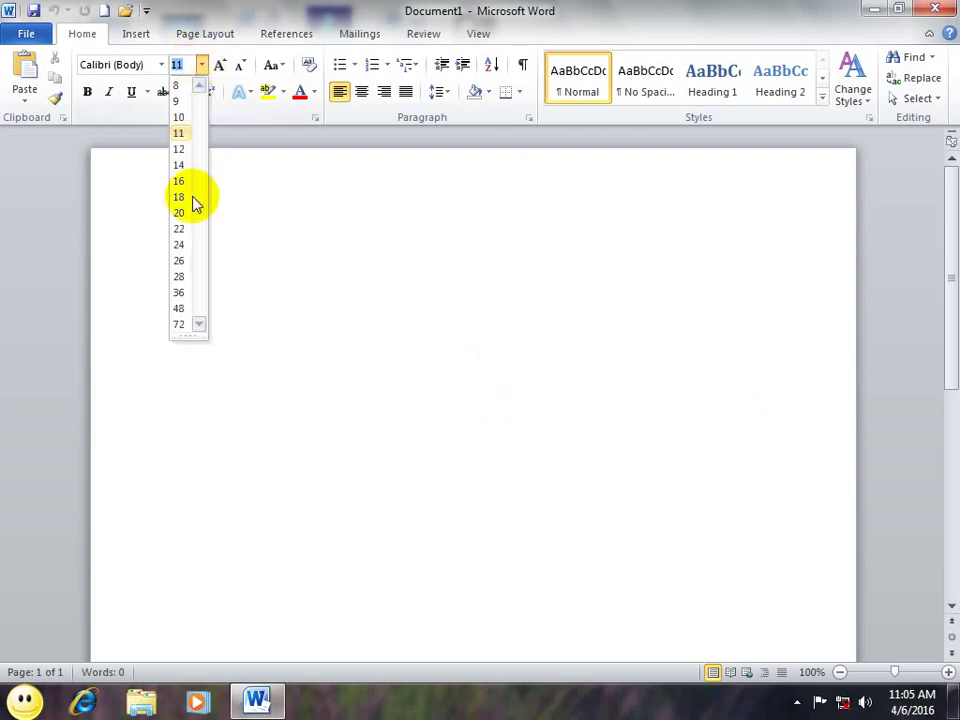
left_click(187, 197)
type("Naved")
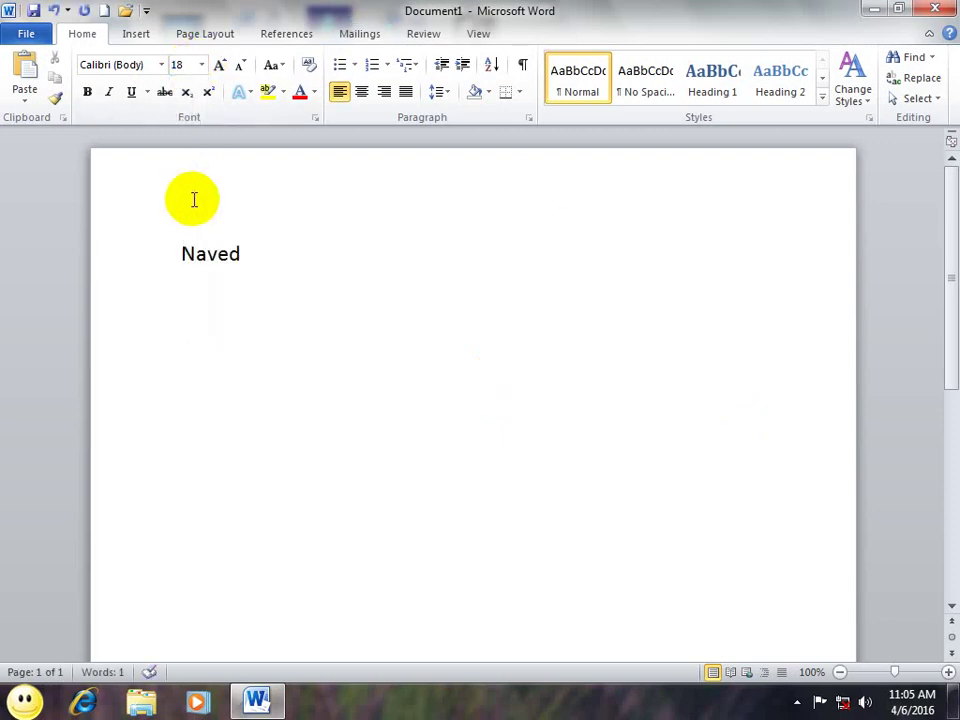
key("BackSpace")
type("eed")
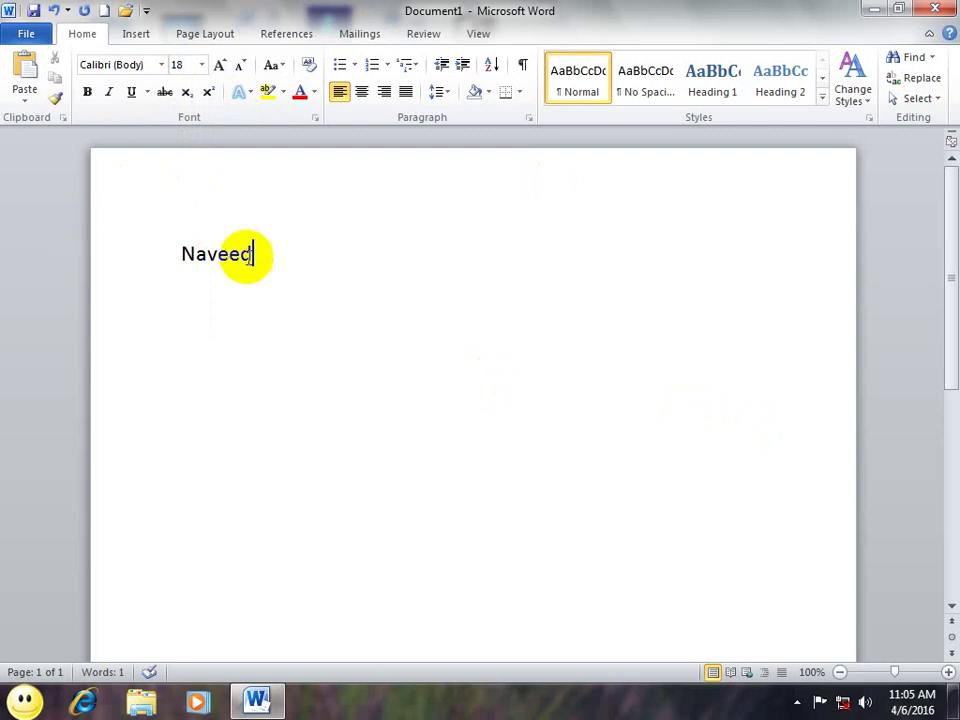
Make the name 32 pt and centred, then start a new blank document
left_click(24, 262)
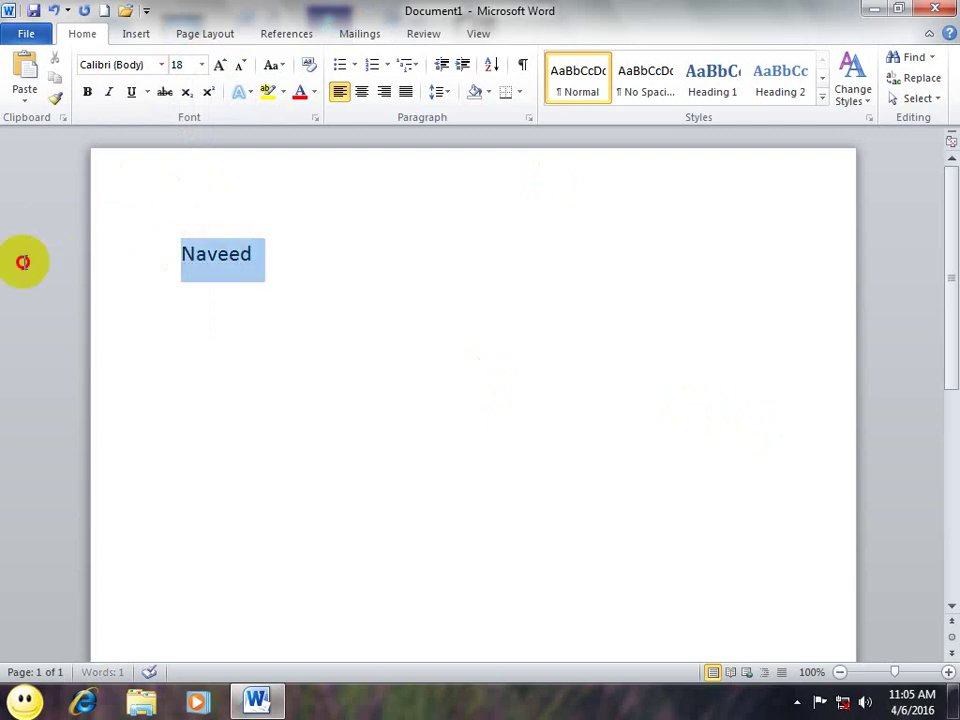
key("ctrl+shift+p")
type("32")
key("Return")
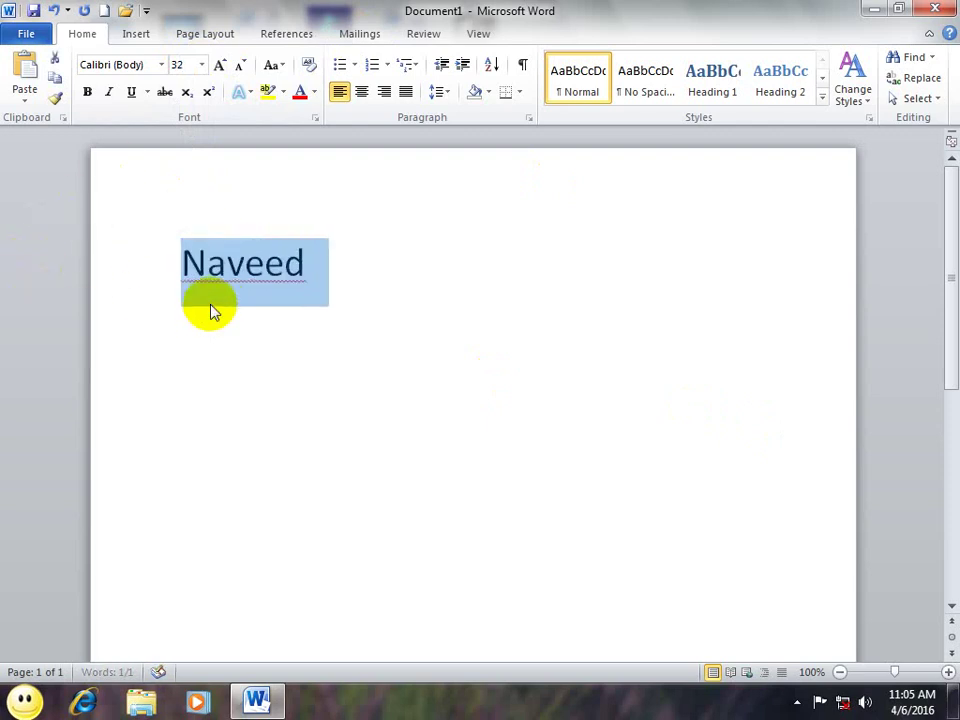
key("ctrl+e")
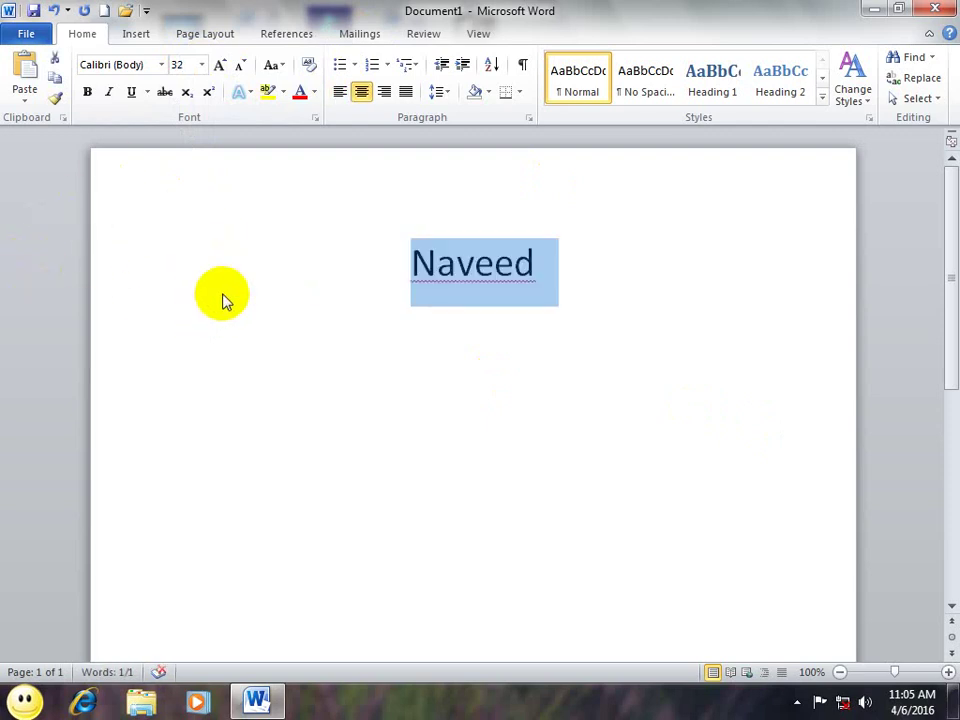
left_click(474, 343)
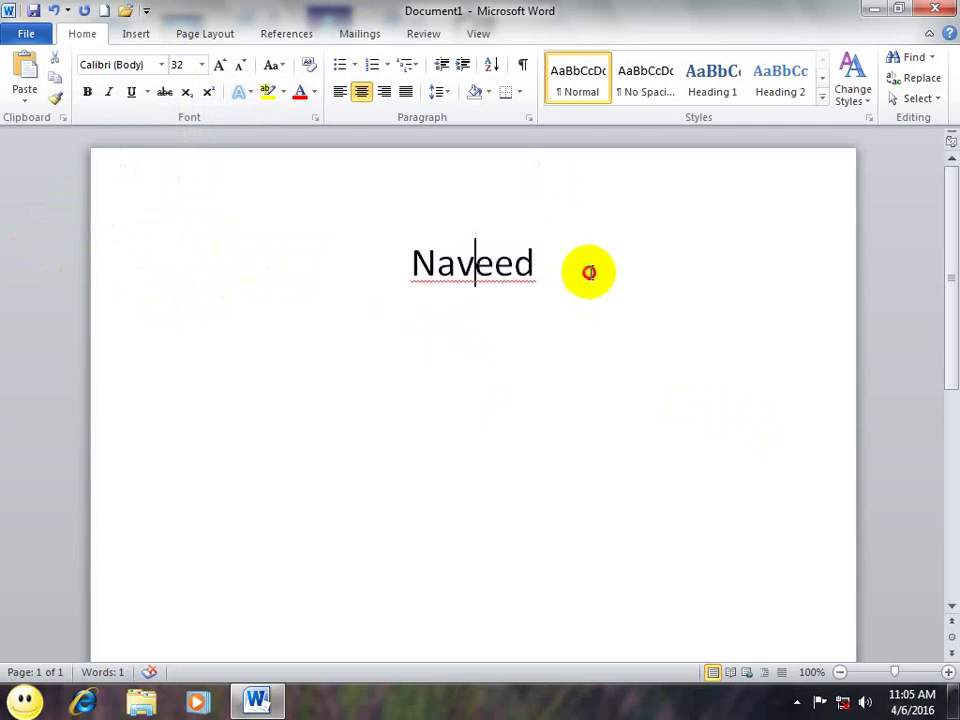
left_click_drag(587, 272, 251, 264)
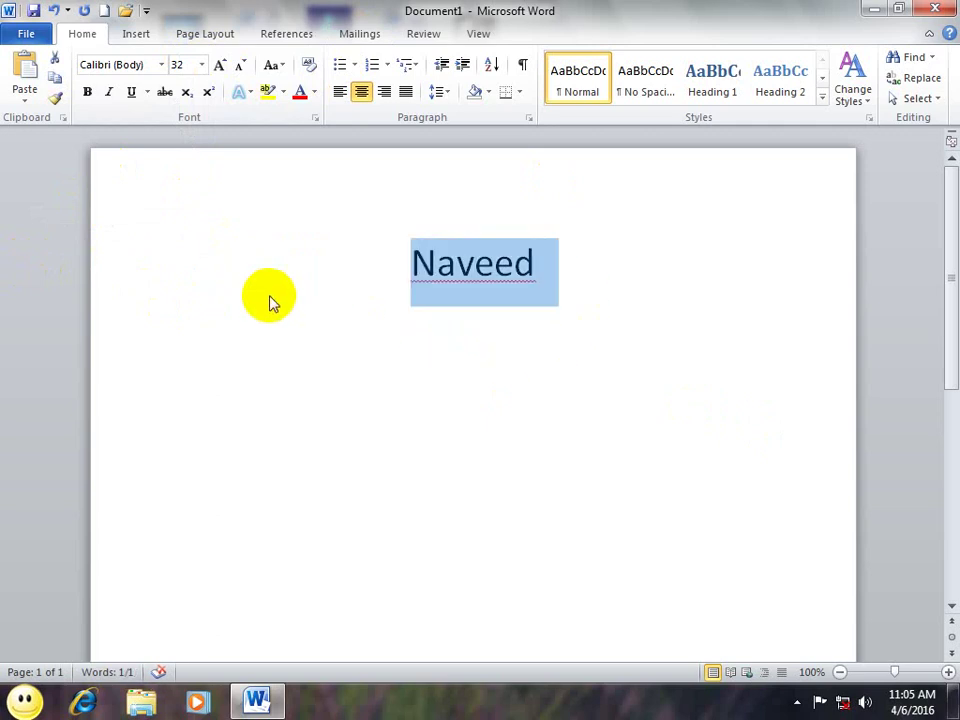
left_click(399, 340)
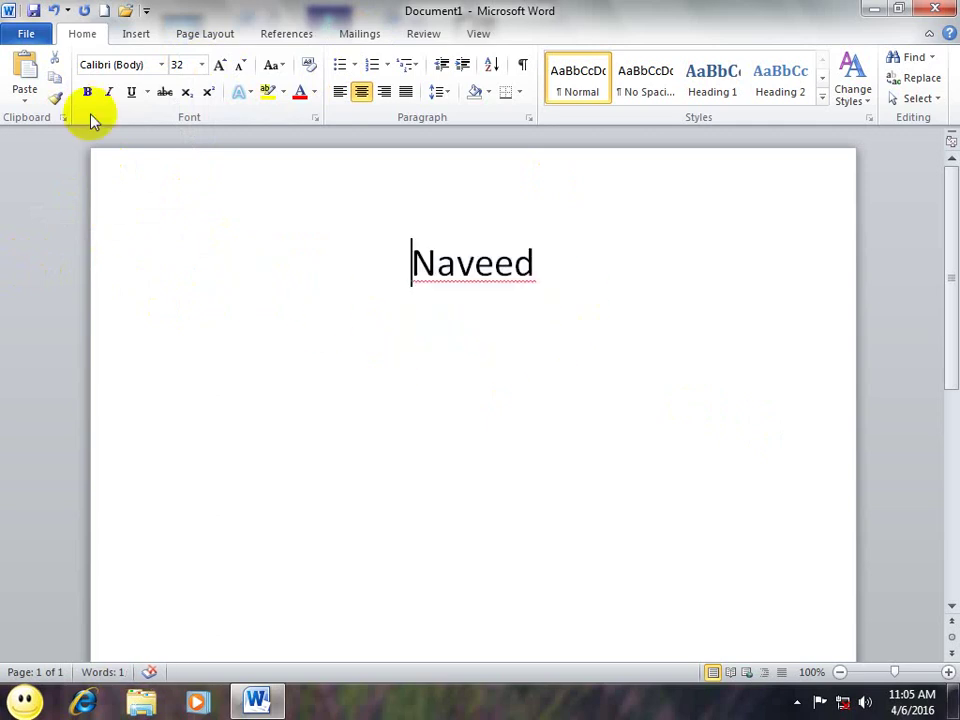
key("ctrl+n")
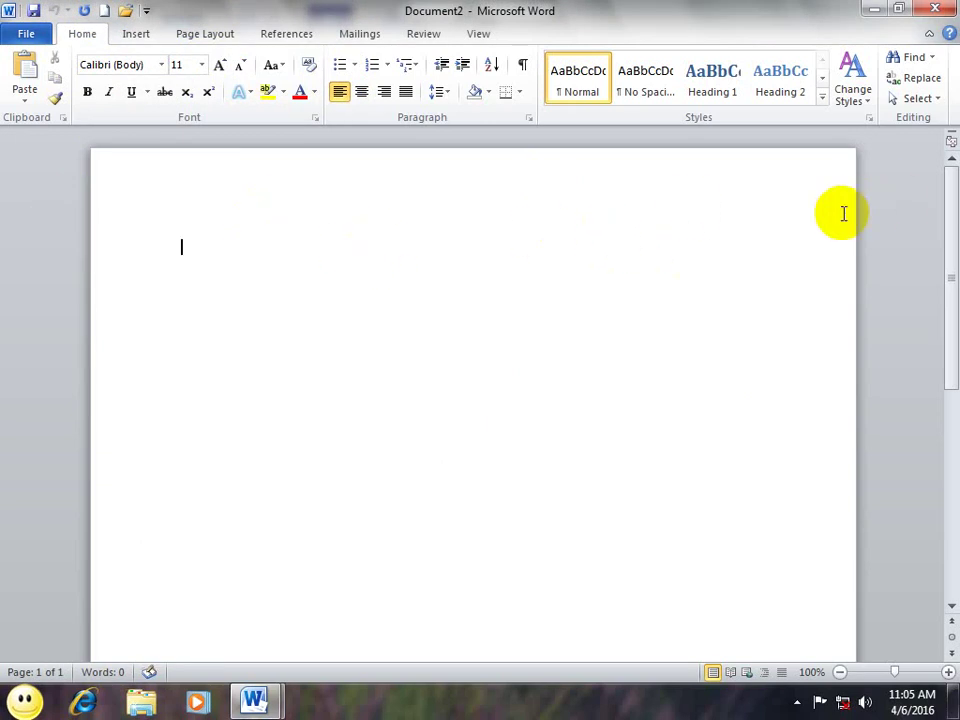
Open the Normal template from the Microsoft Templates folder for editing
left_click(28, 36)
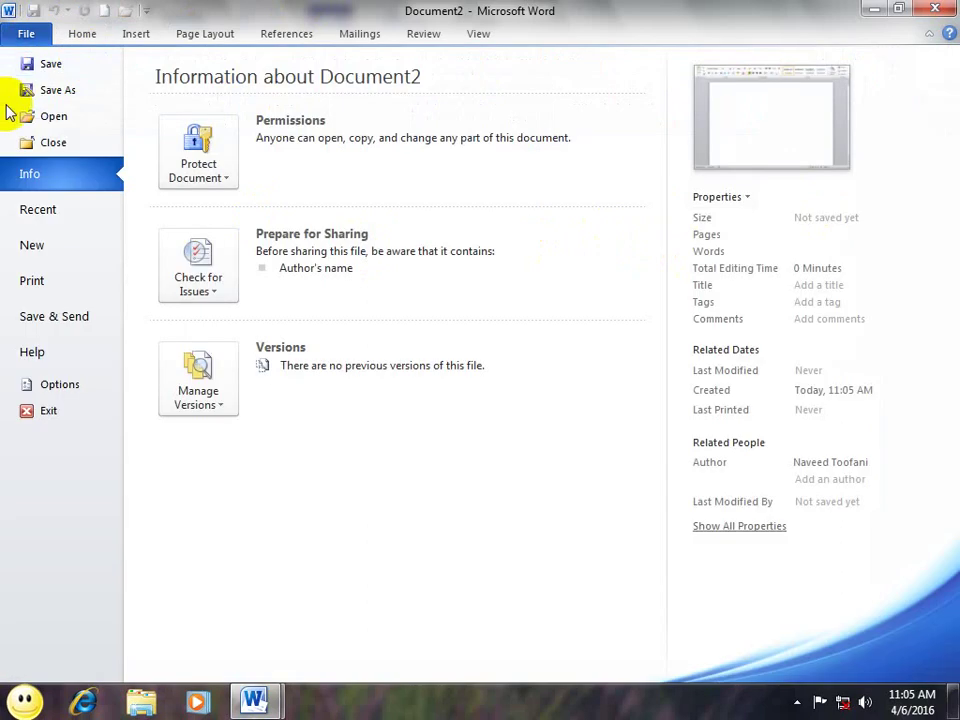
left_click(90, 116)
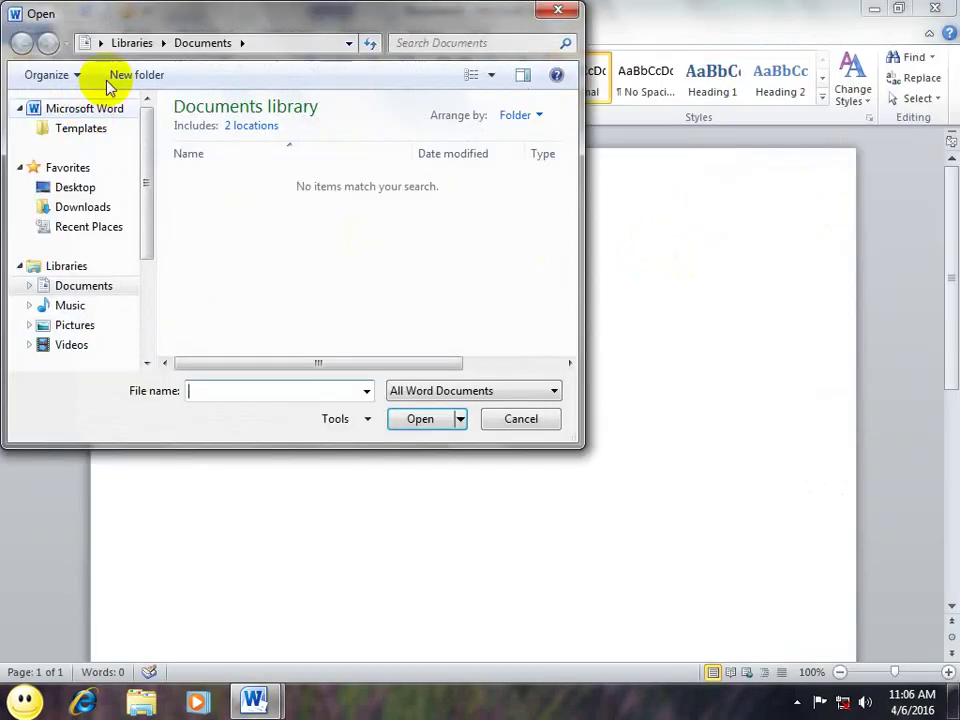
left_click(95, 134)
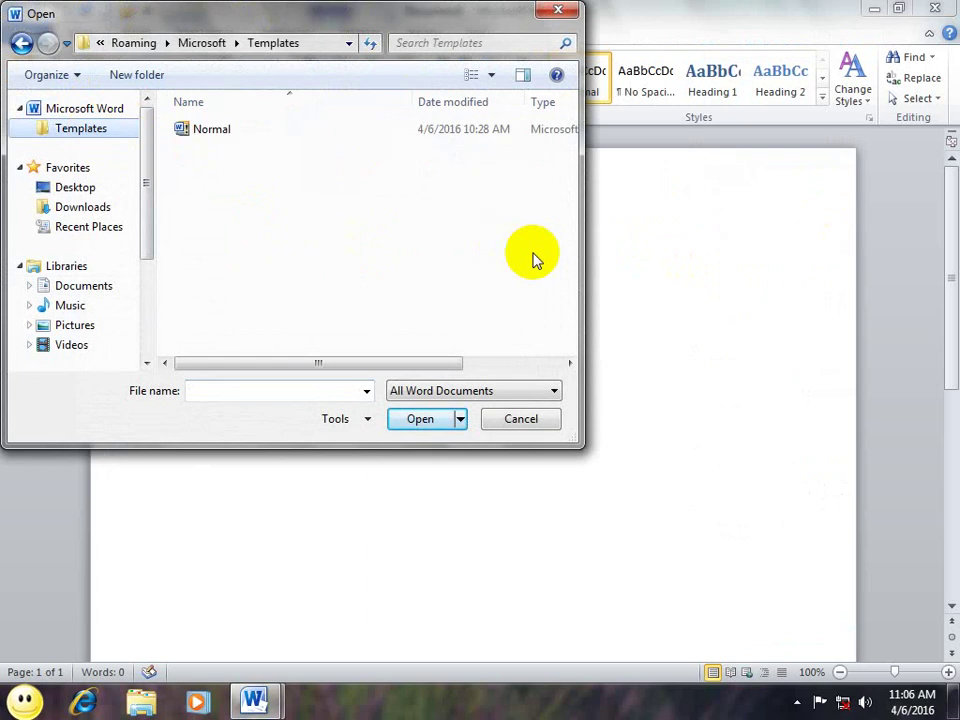
left_click(200, 140)
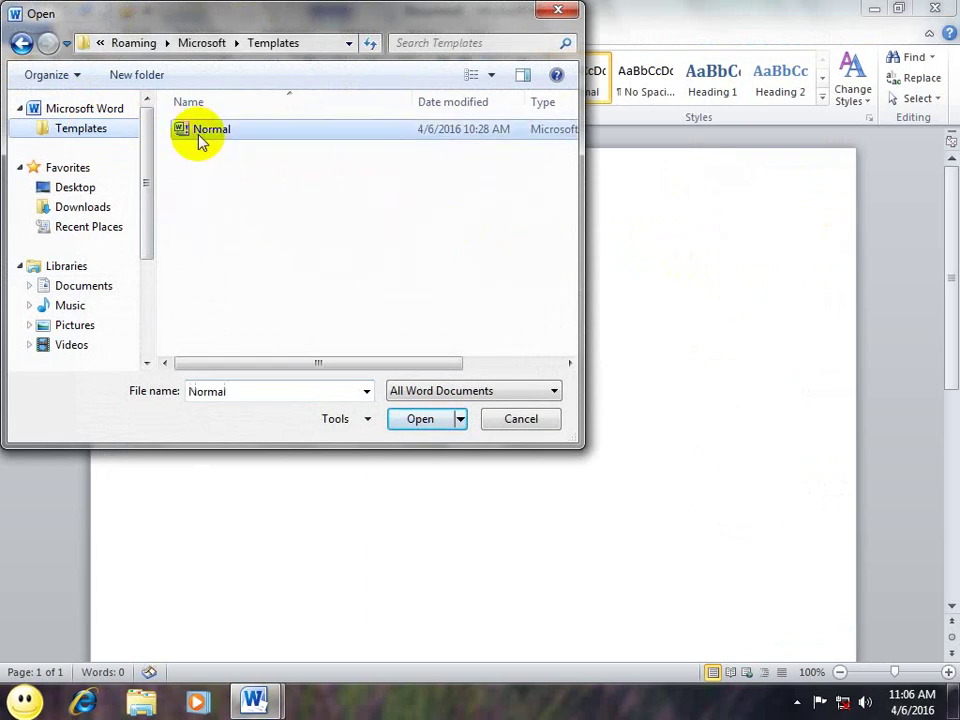
left_click(432, 420)
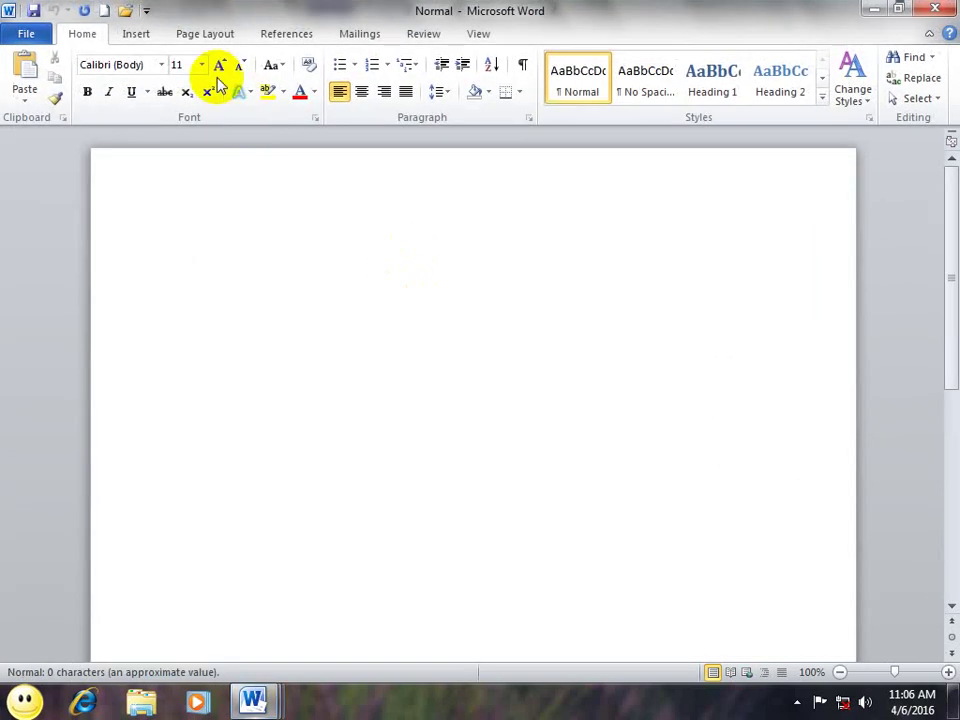
Type the sample name at 20 pt in the Normal template and centre it
left_click(201, 65)
left_click(183, 212)
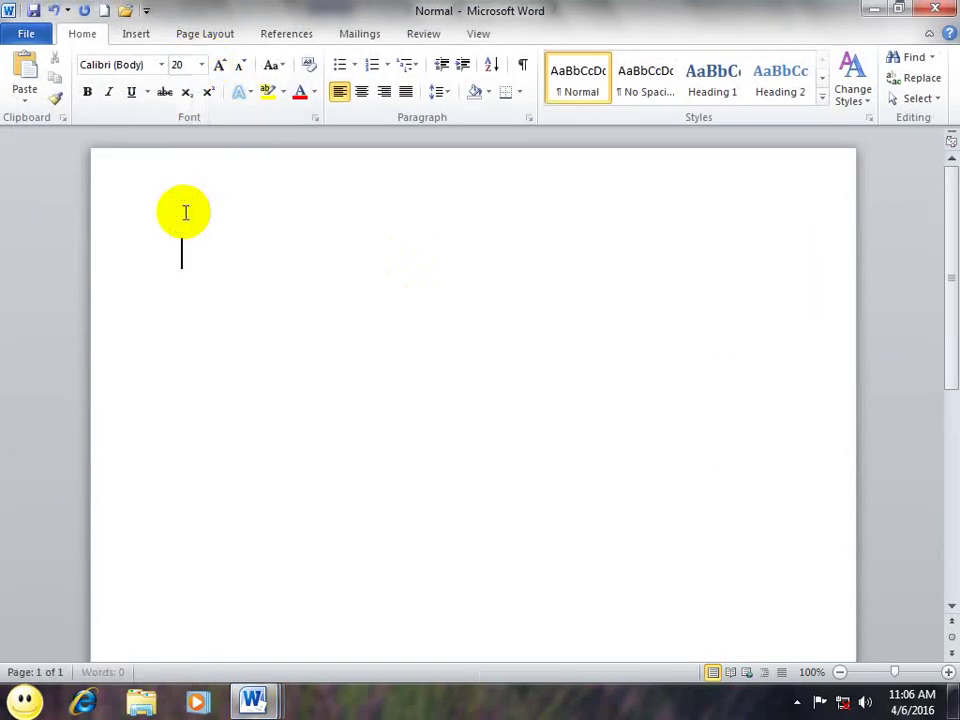
type("Naveed")
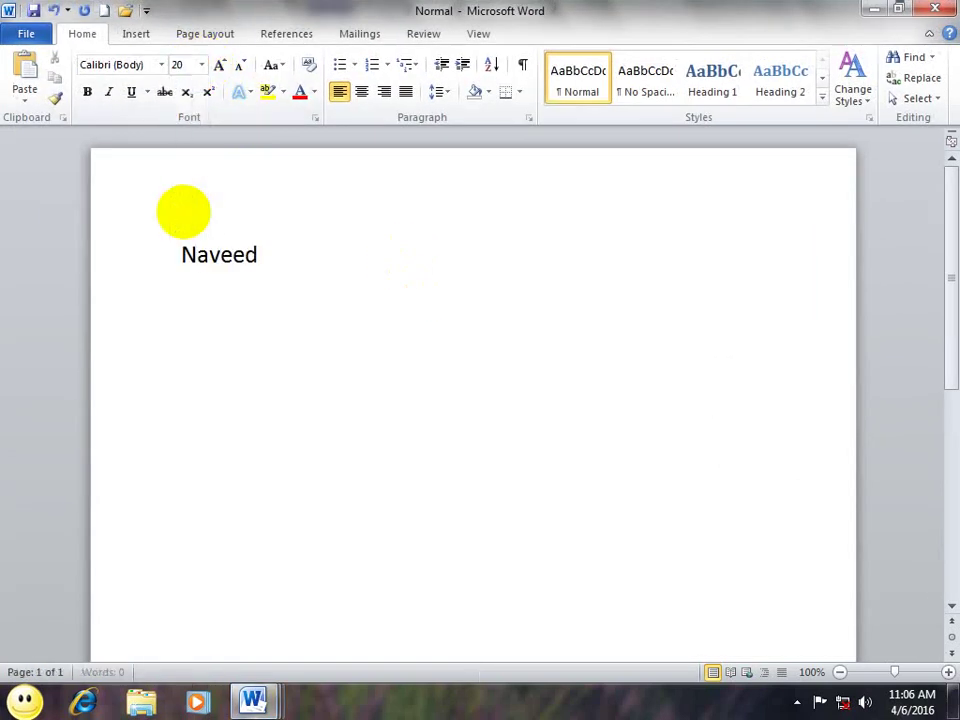
key("Return")
left_click_drag(274, 257, 95, 262)
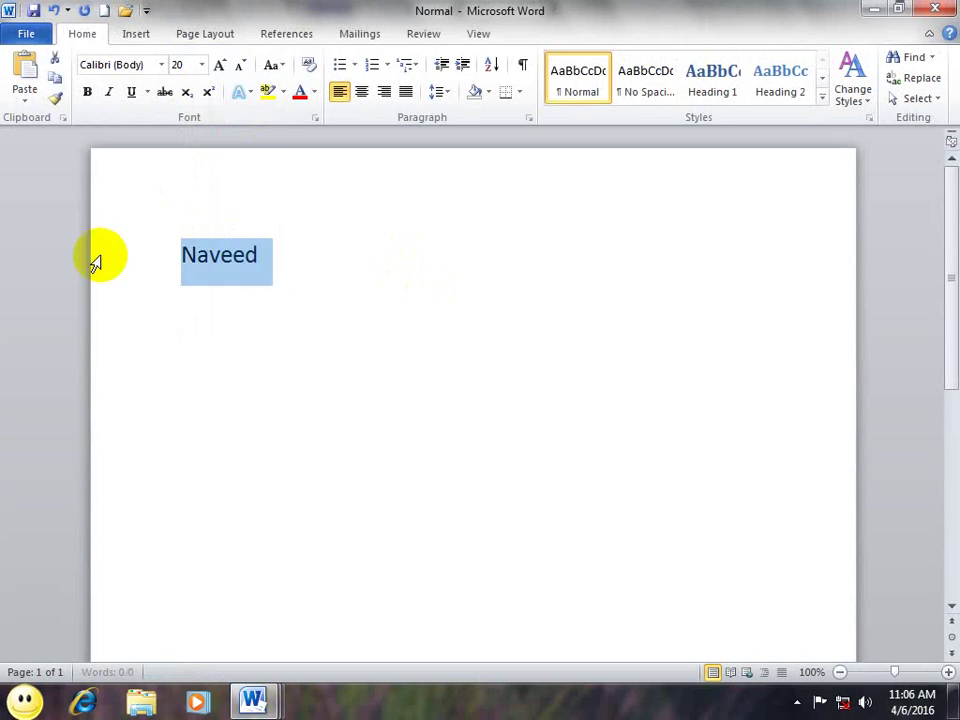
key("ctrl+e")
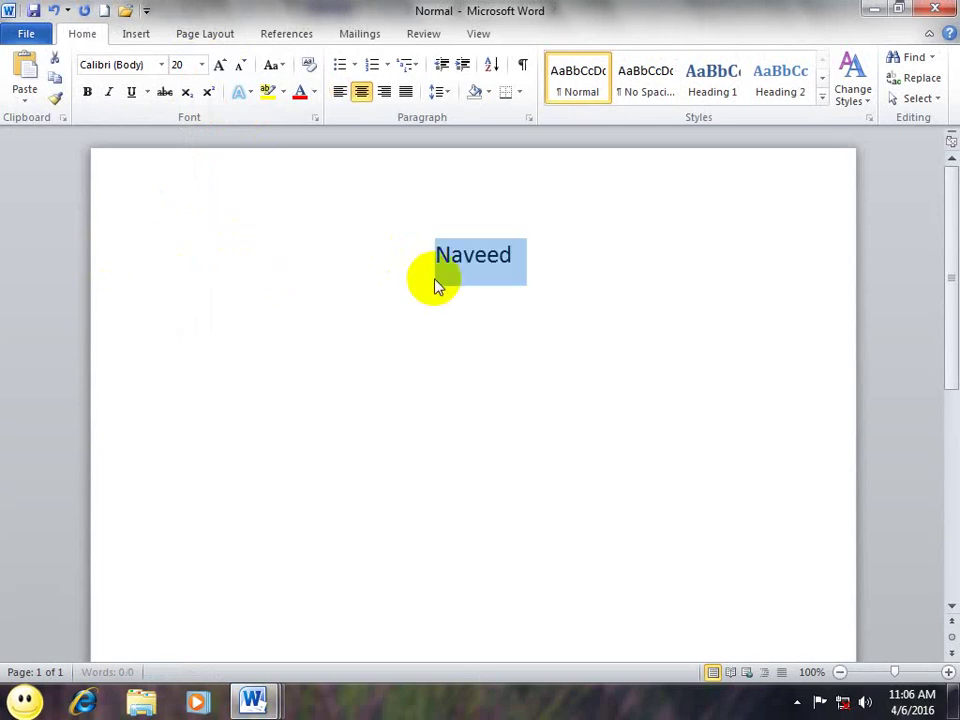
left_click(420, 256)
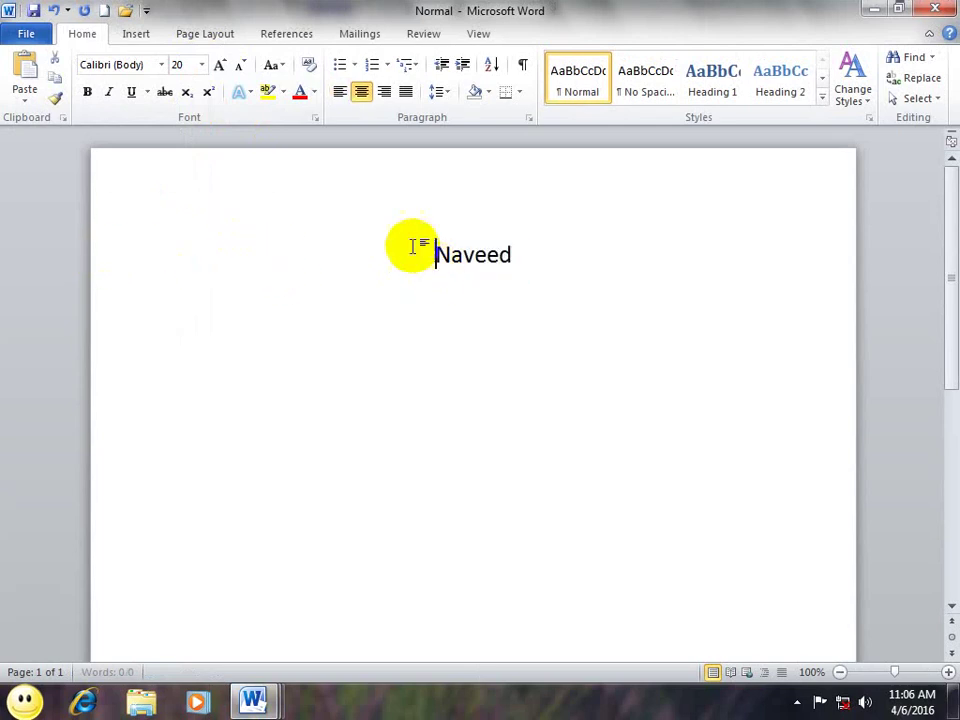
Exit Word without saving, then relaunch it with winword from the Run box
left_click(24, 36)
left_click(70, 408)
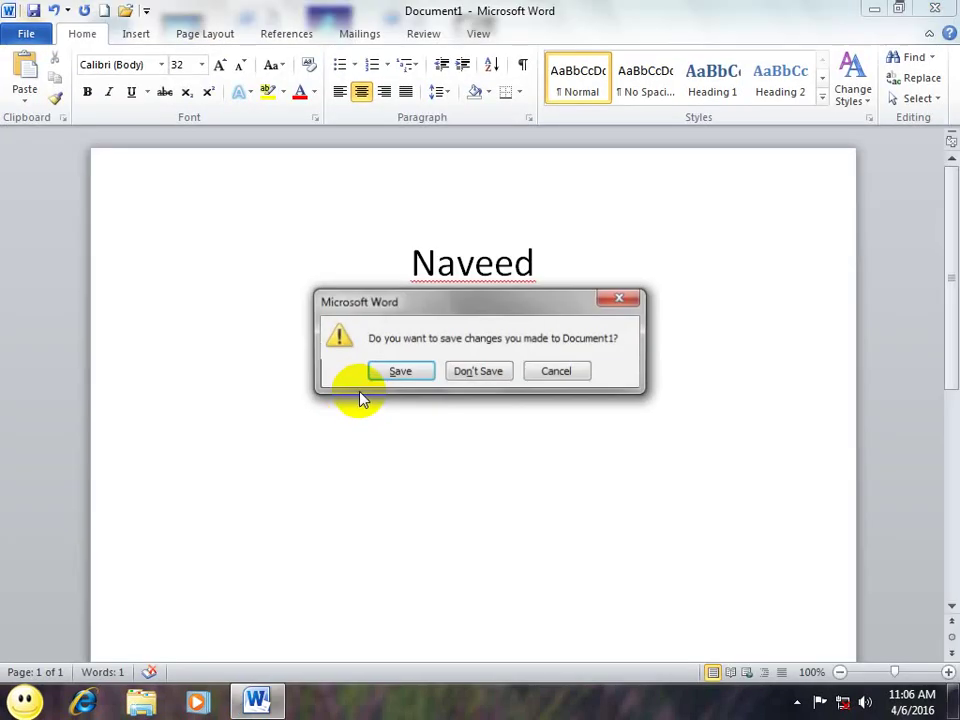
left_click(468, 371)
left_click(25, 700)
left_click(270, 610)
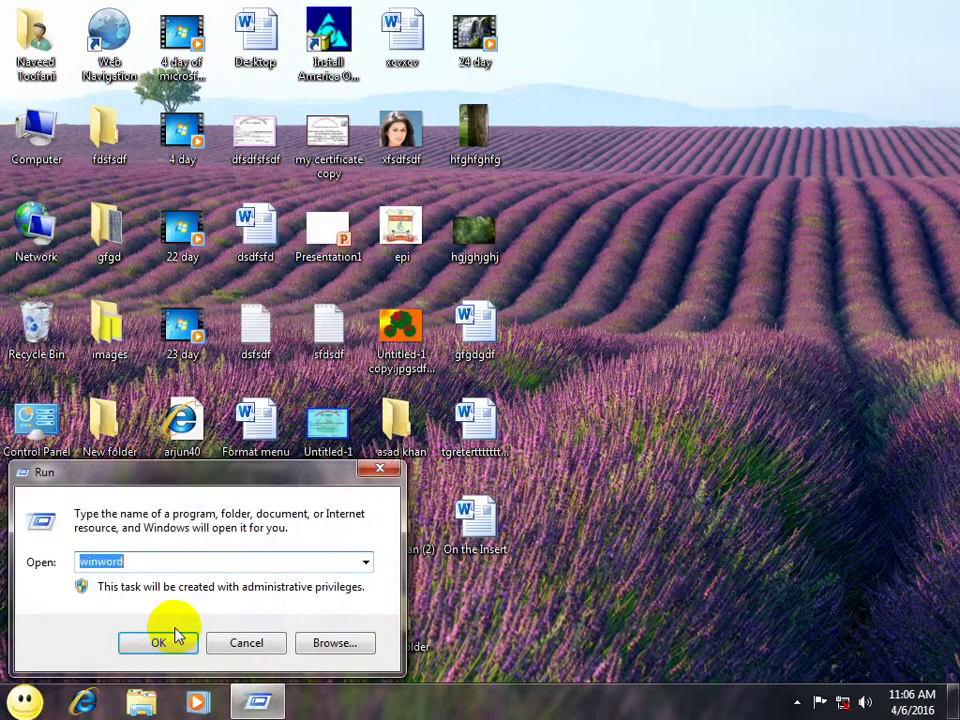
key("Return")
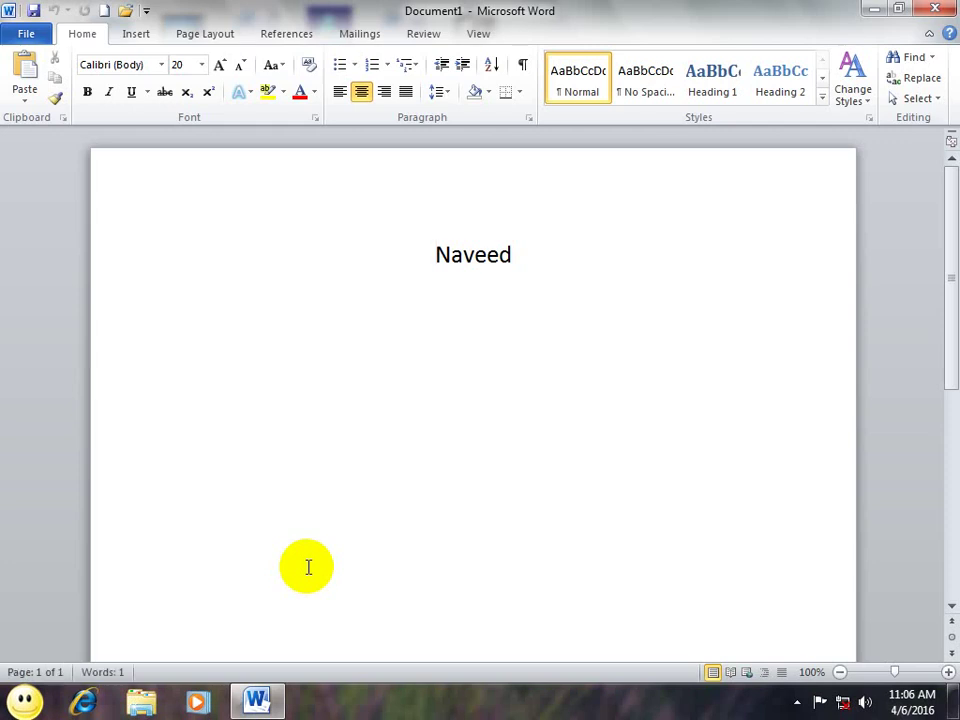
Create five new documents up to Document6 and select the centred name in the last one
left_click(101, 11)
left_click(101, 11)
left_click(101, 11)
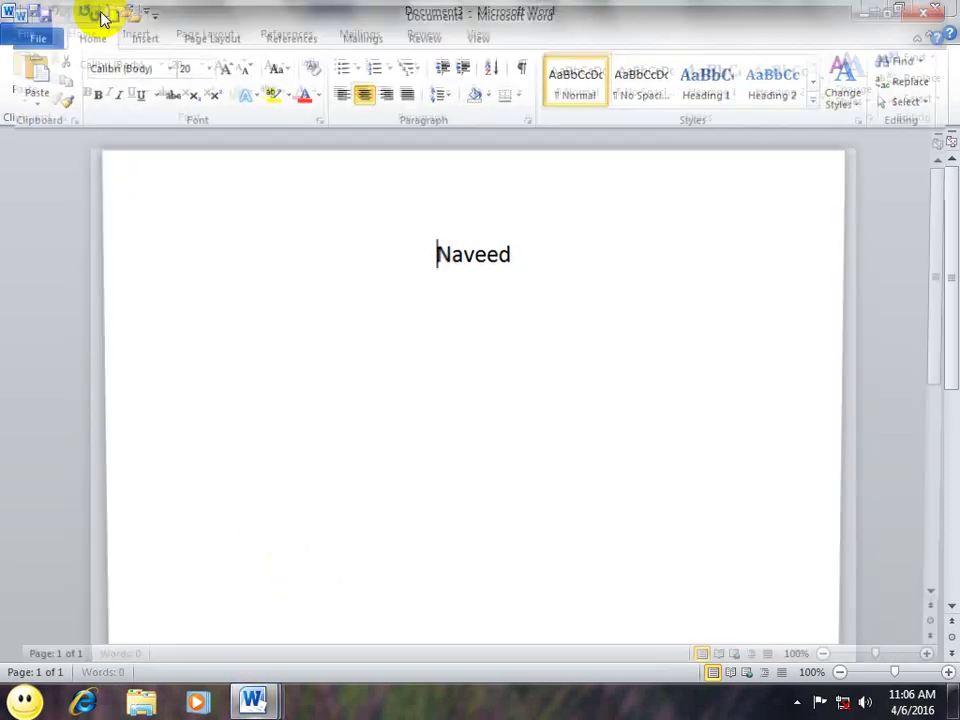
left_click(101, 11)
left_click(101, 11)
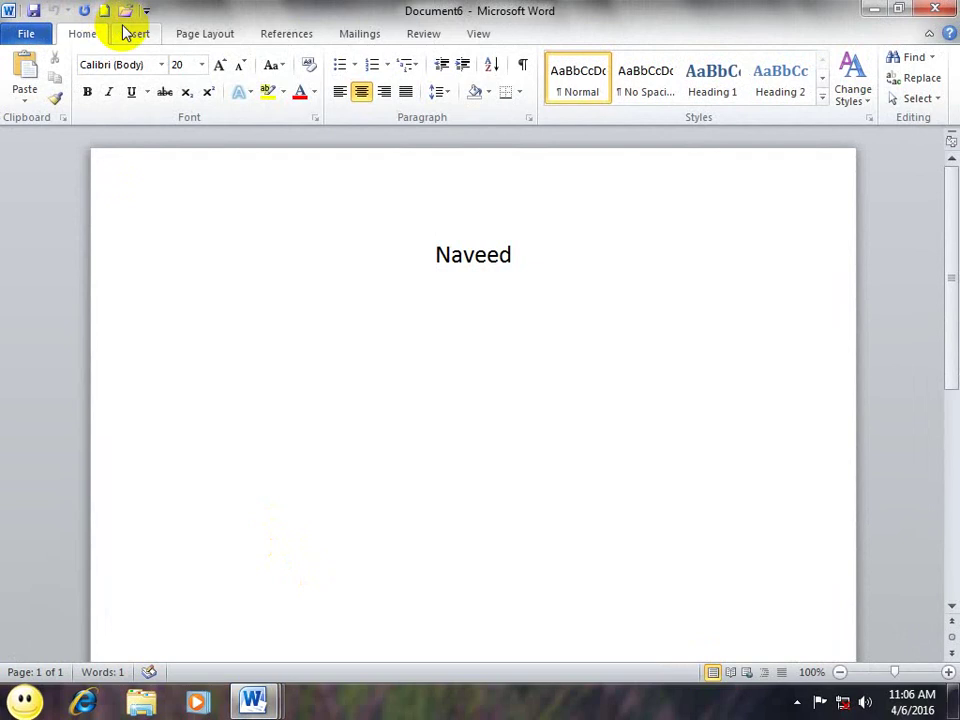
left_click_drag(518, 257, 393, 257)
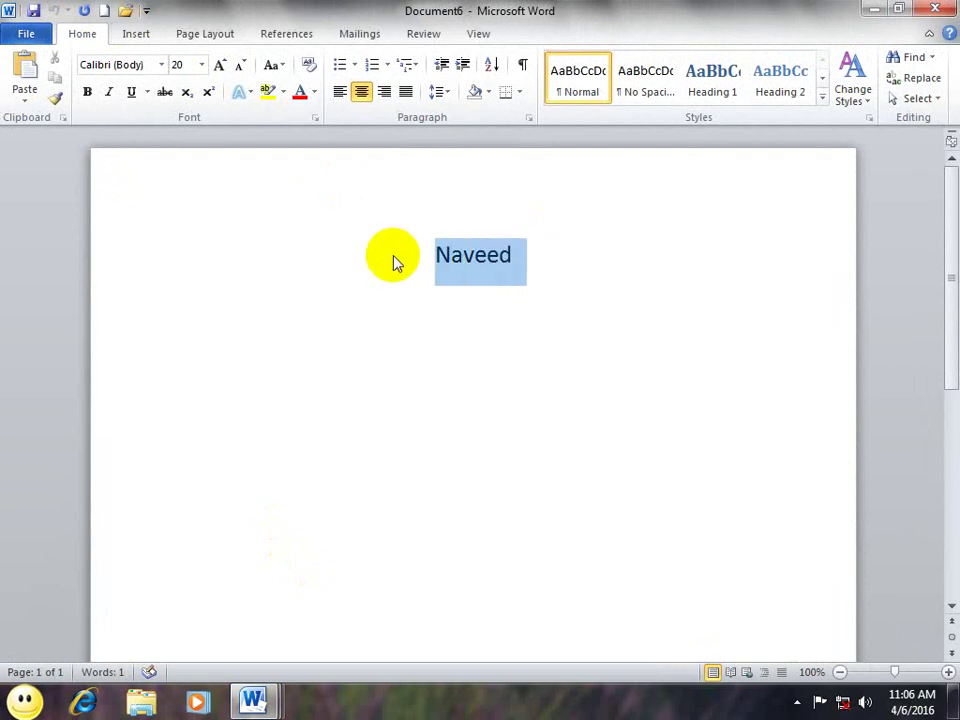
Open the Normal template from the Word Templates folder for editing
left_click(30, 34)
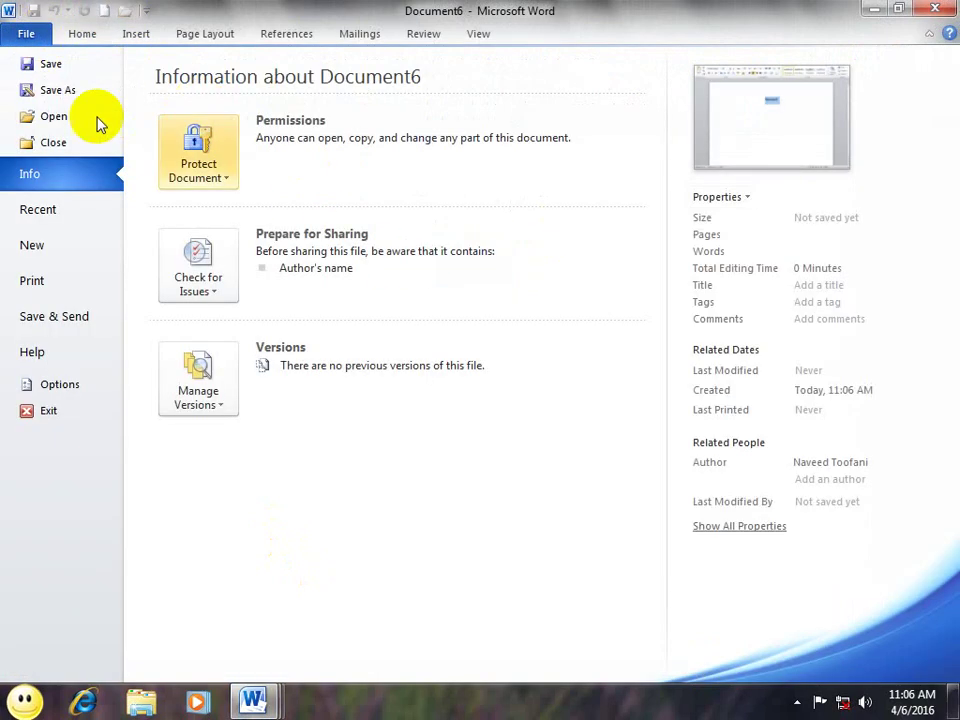
key("Escape")
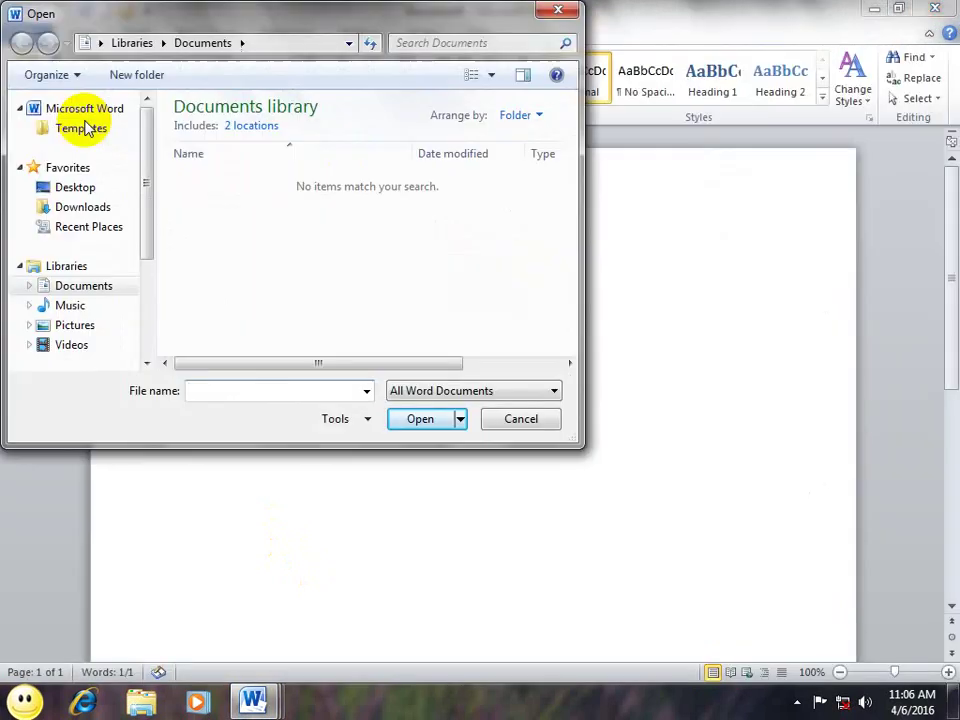
left_click(80, 128)
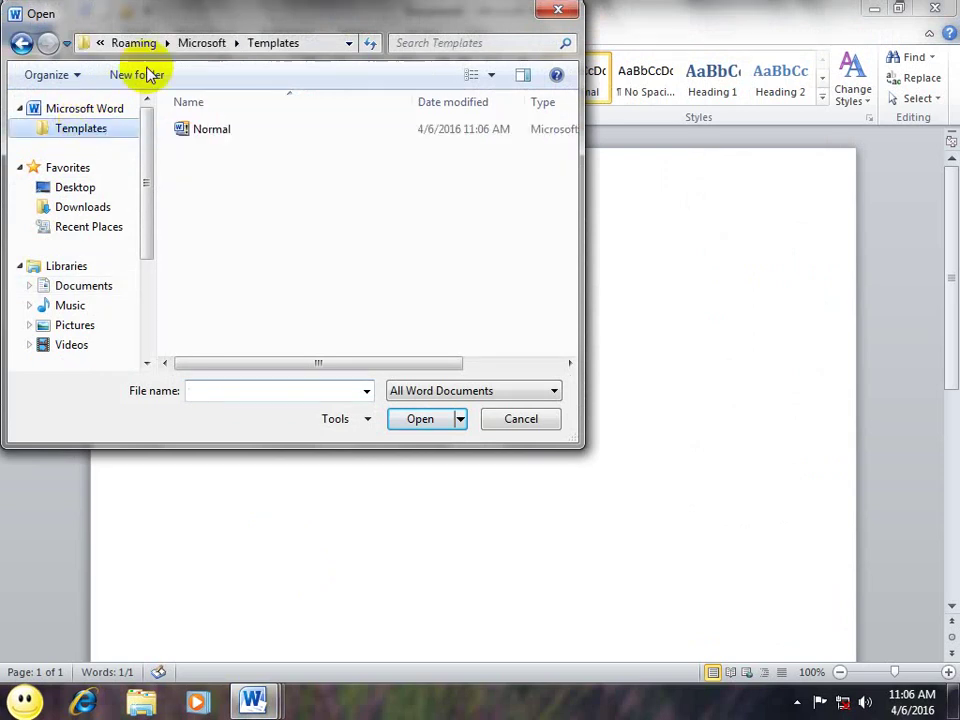
left_click(229, 131)
left_click(422, 427)
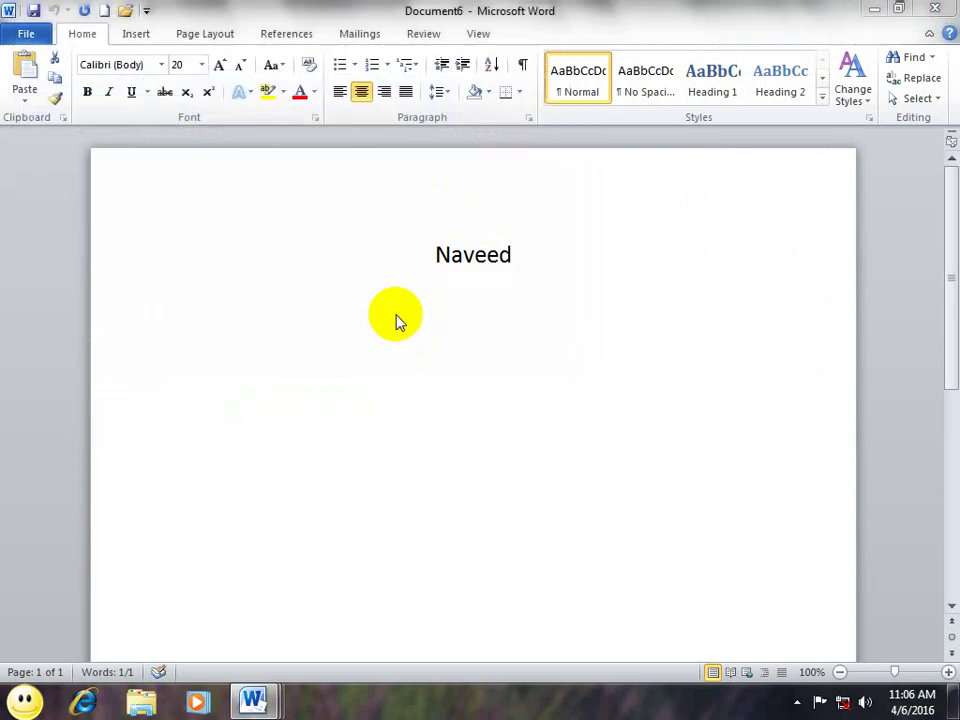
Delete the name, reset the template font size to 11, save, and start a new document
left_click_drag(559, 259, 332, 257)
key("Delete")
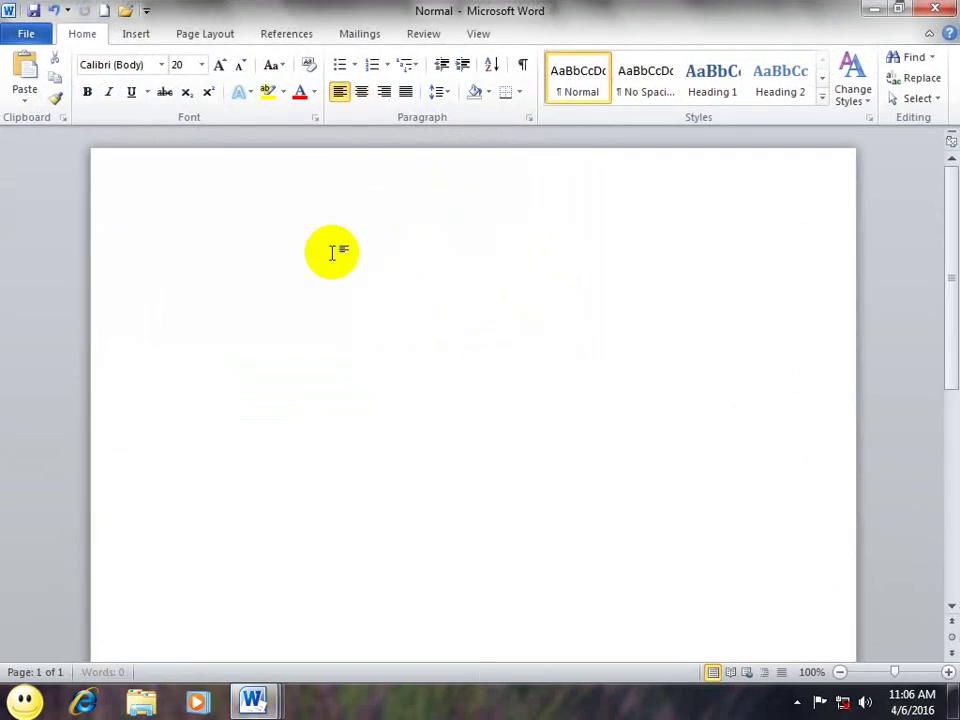
left_click(201, 64)
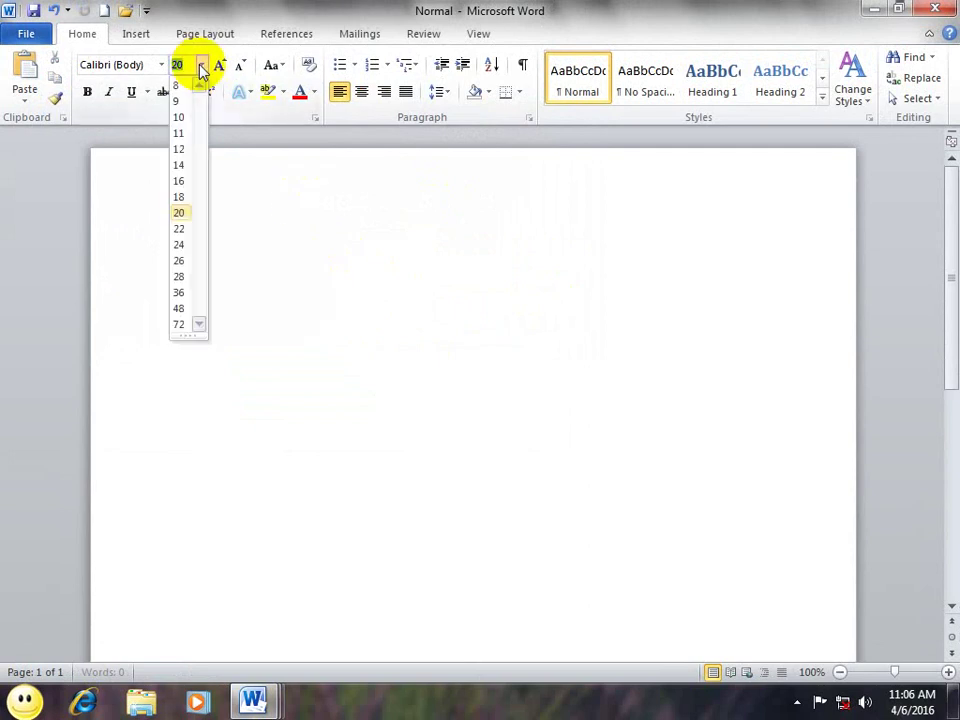
left_click(189, 134)
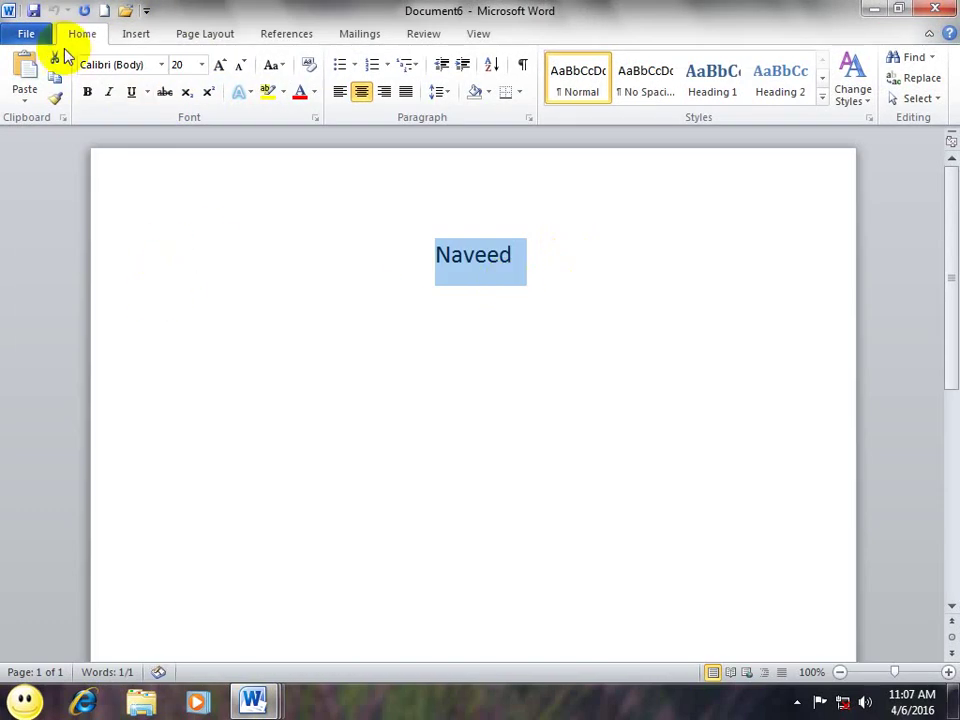
left_click(150, 193)
key("ctrl+n")
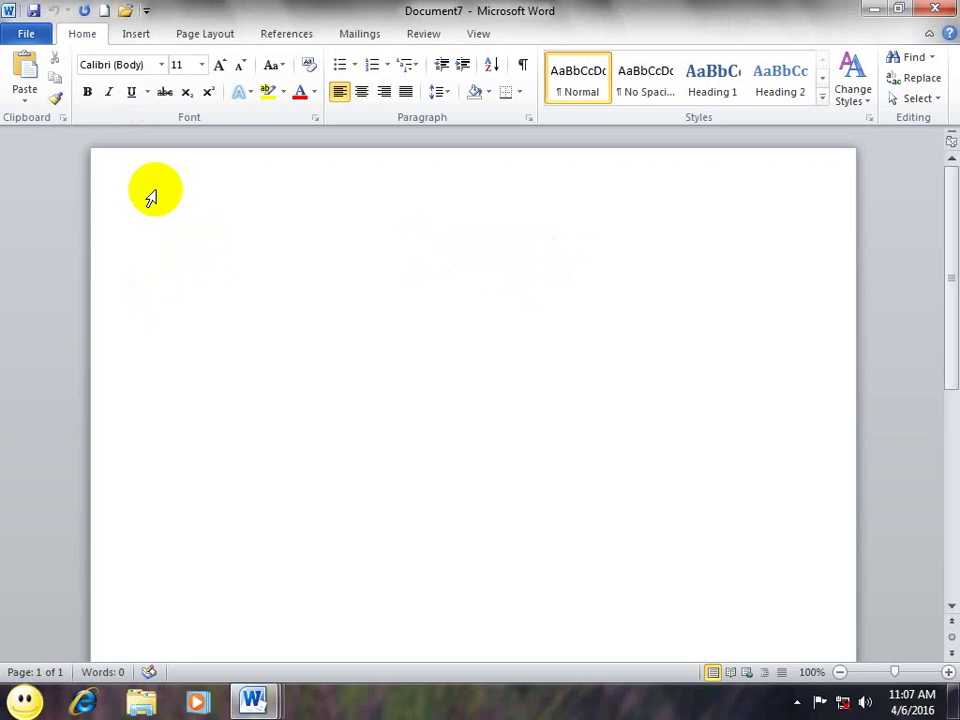
Set the font size to 20 and test converting code FDF2 to a ligature, then delete it
left_click(202, 66)
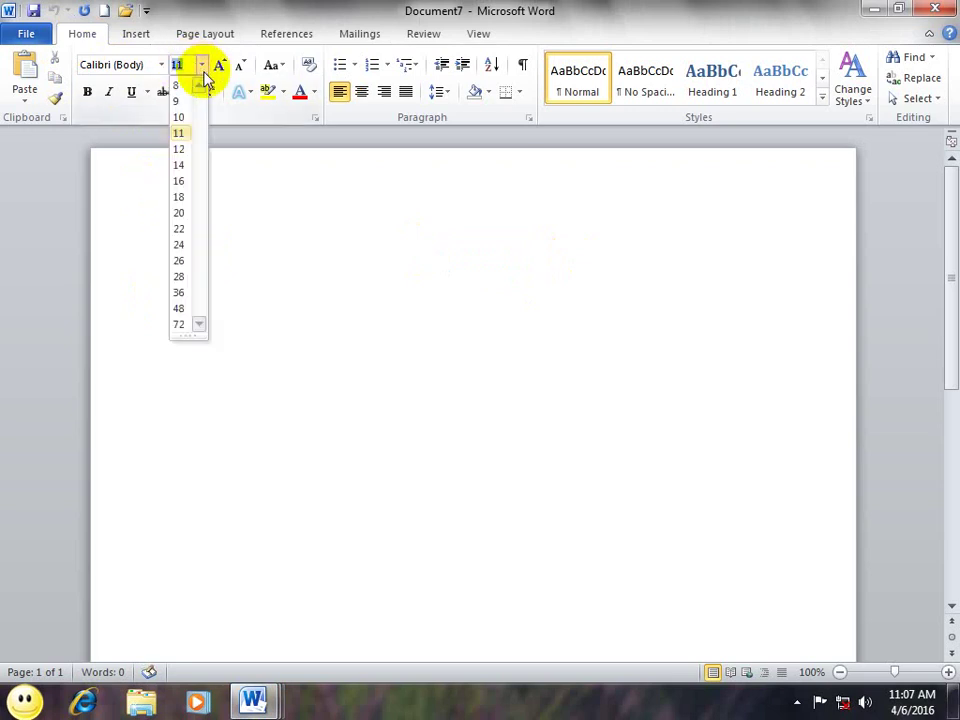
left_click(181, 212)
type("FDF")
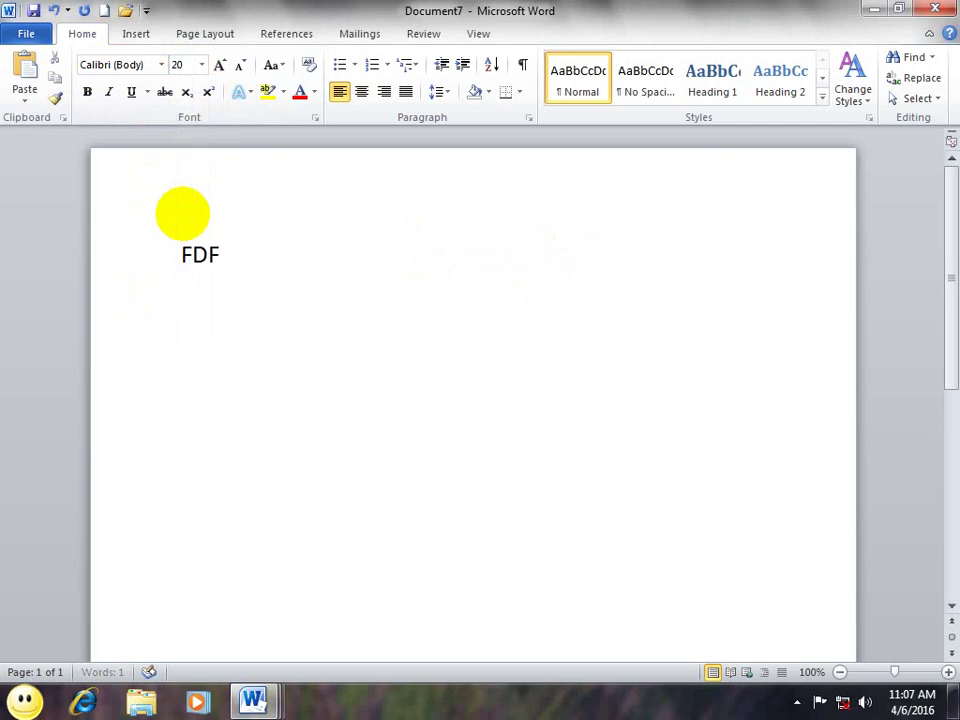
type("2")
key("alt+x")
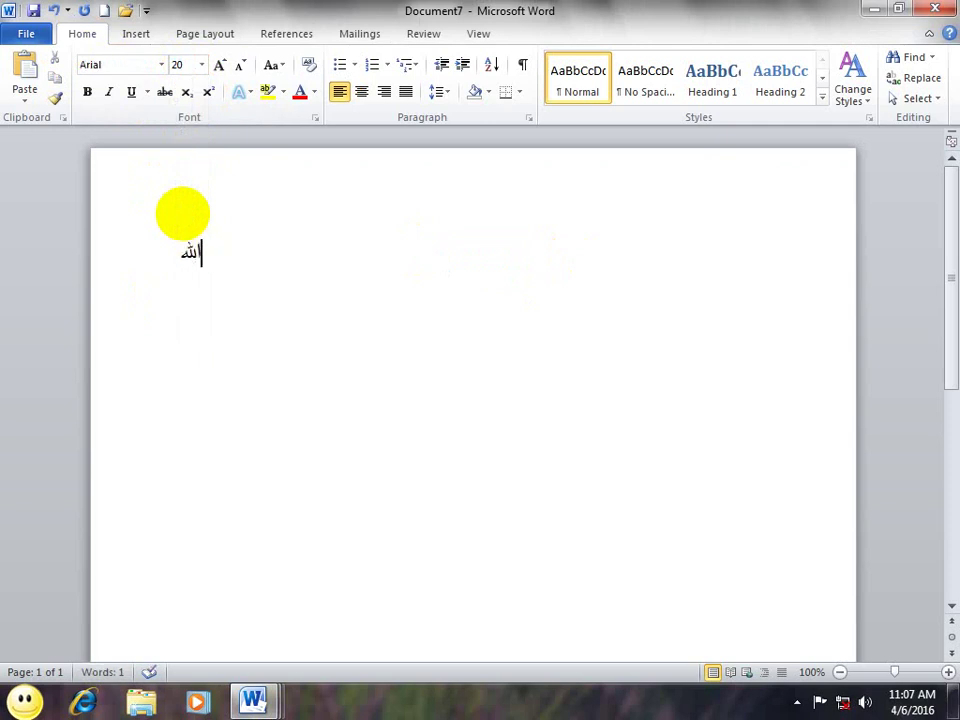
key("BackSpace")
type("Fd")
type("F")
key("BackSpace")
type("2")
key("BackSpace")
type("f")
type("2")
key("alt+x")
key("BackSpace")
Insert the Arabic word from code FDF4 and the salawat ligature from code FDFA
type("Fd")
type("f4")
key("space")
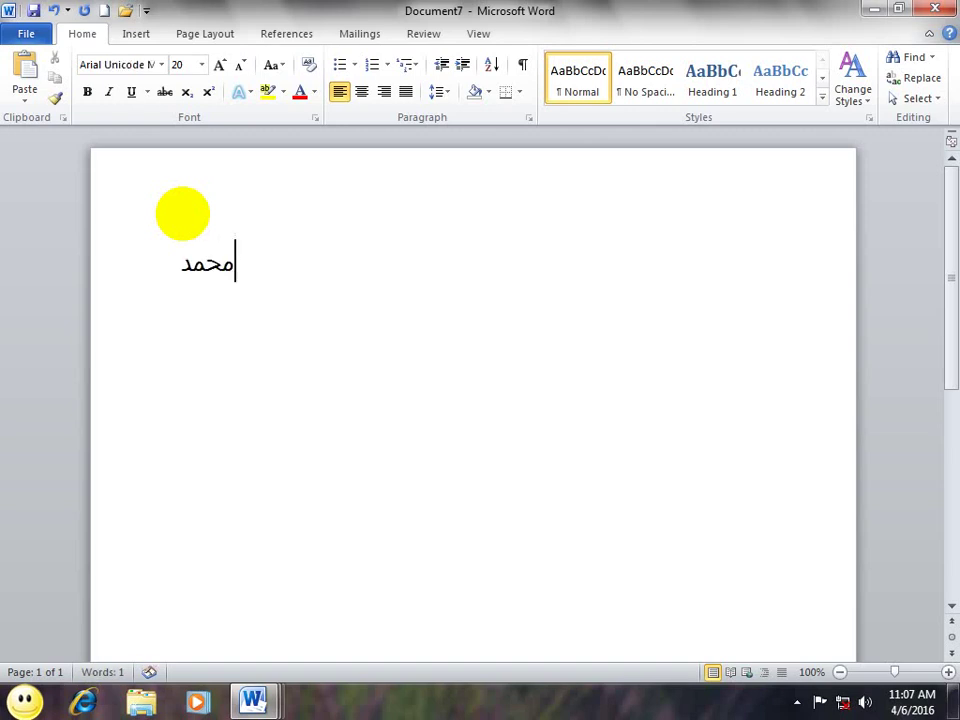
left_click(182, 213)
type("Fd")
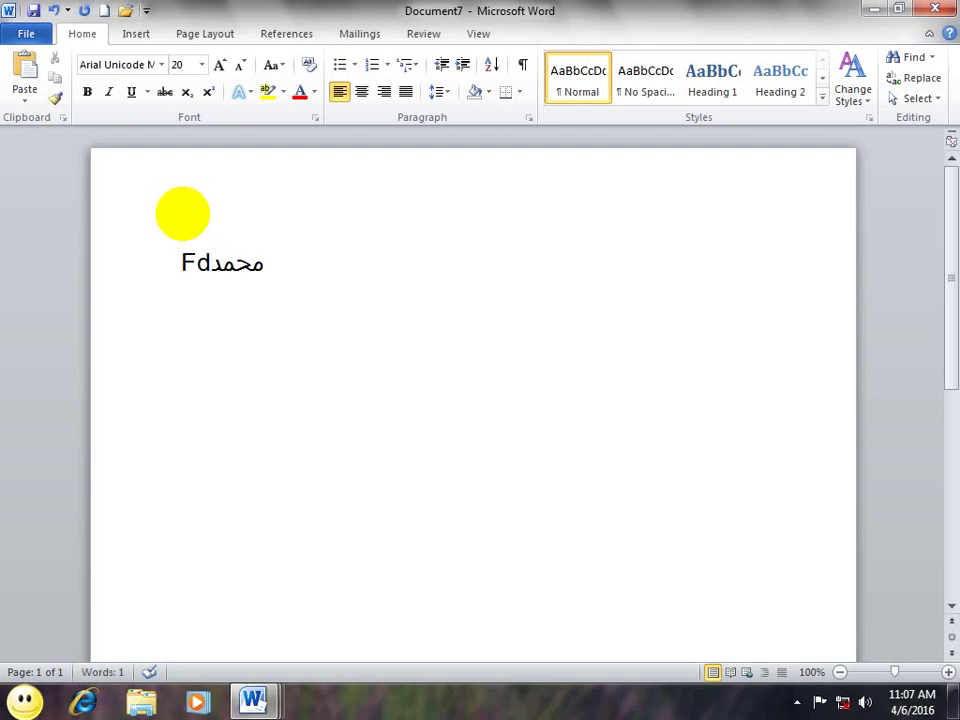
type("Fa")
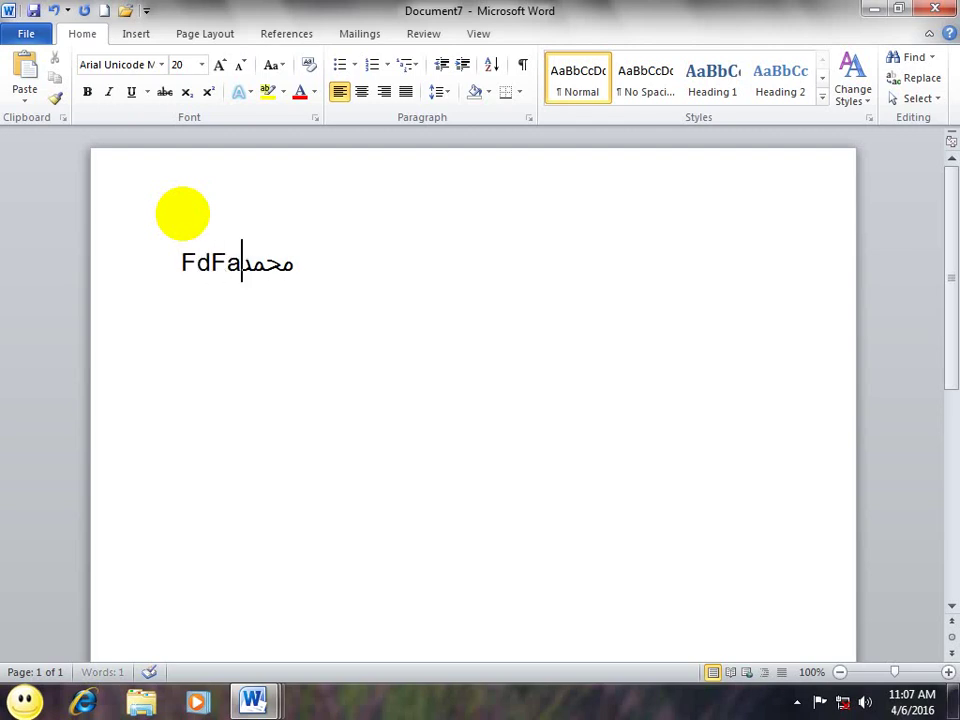
key("space")
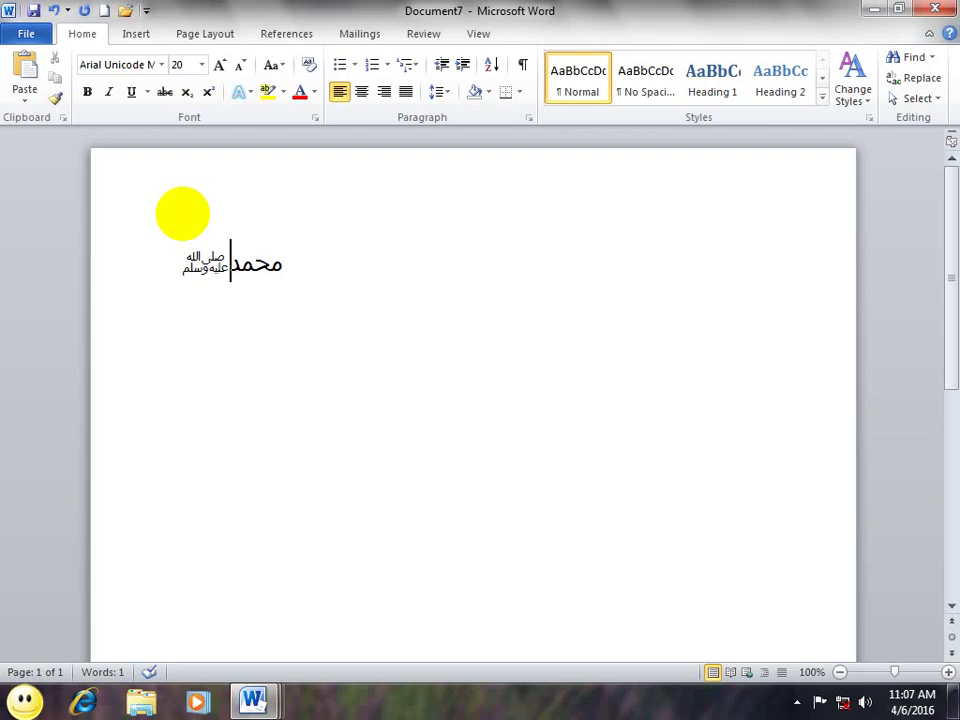
Add عليه (FDF7) and صلى (FDF9) on separate new lines, then close the document window
key("Return")
type("Fd")
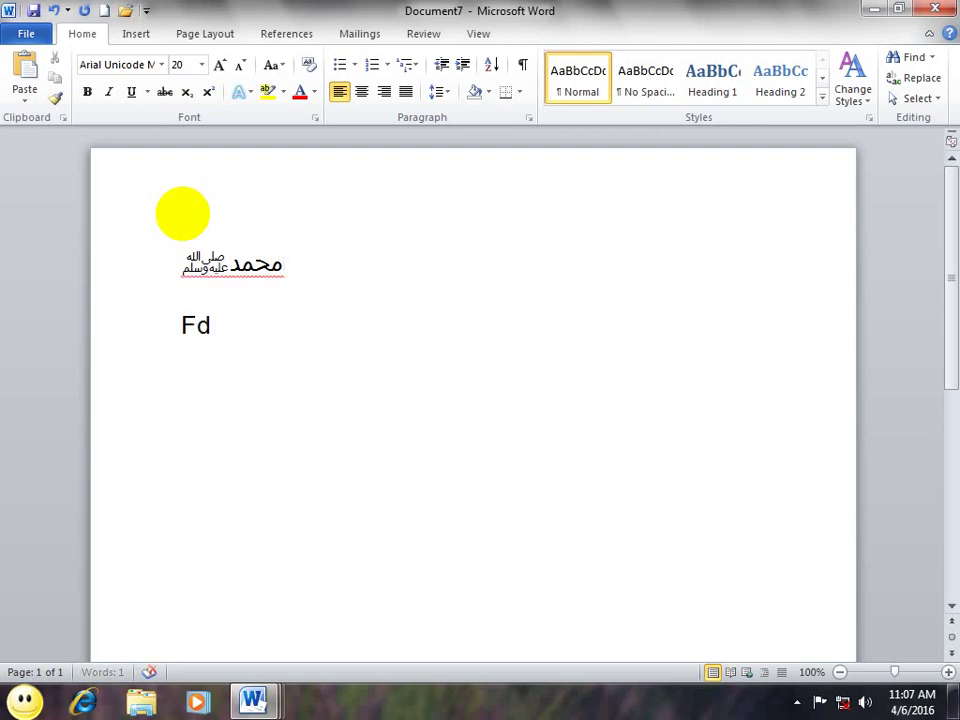
type("f")
type("7")
key("F3")
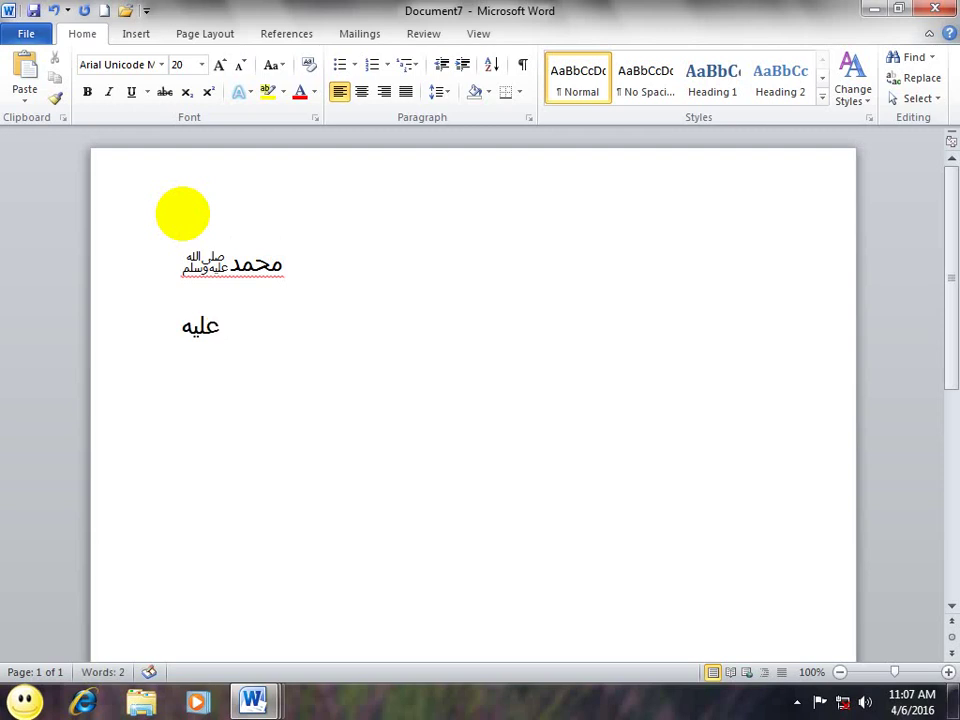
key("Return")
type("fd")
type("f9")
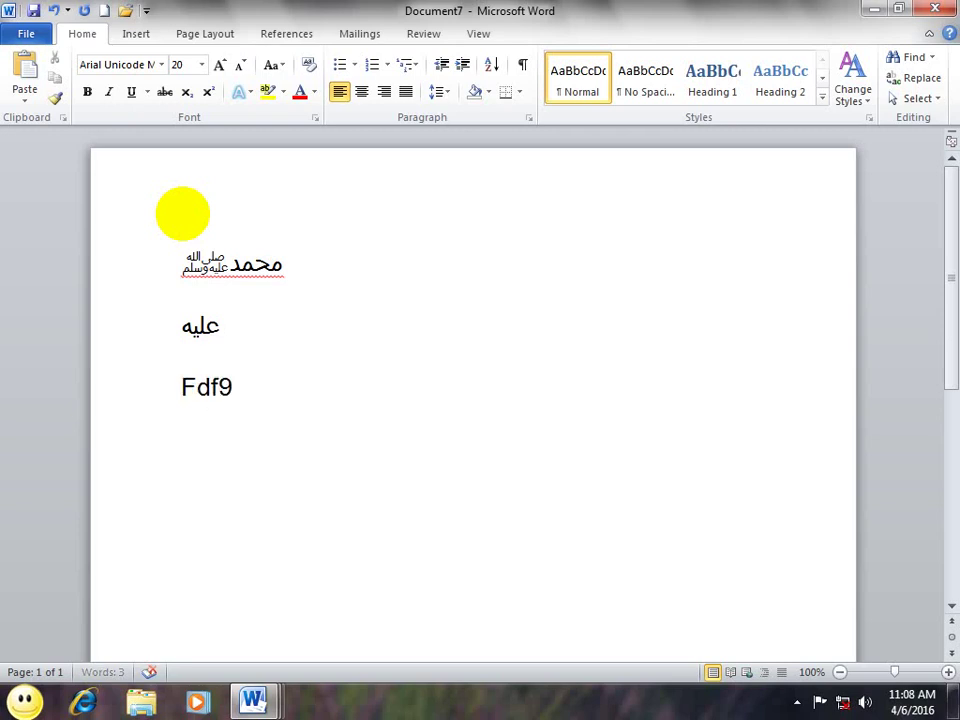
key("F3")
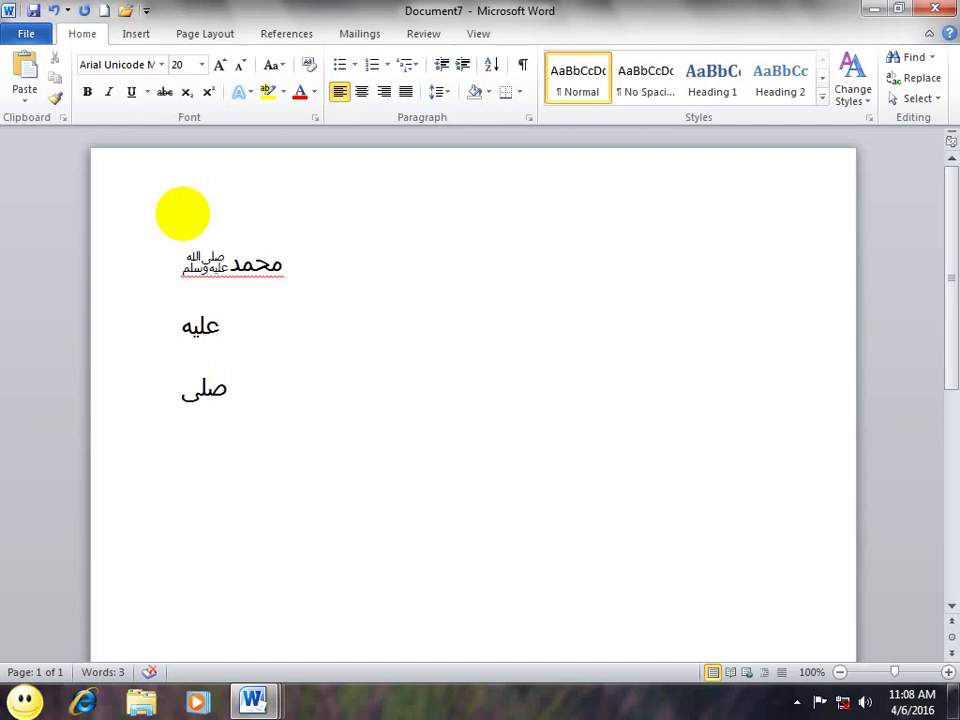
left_click(935, 8)
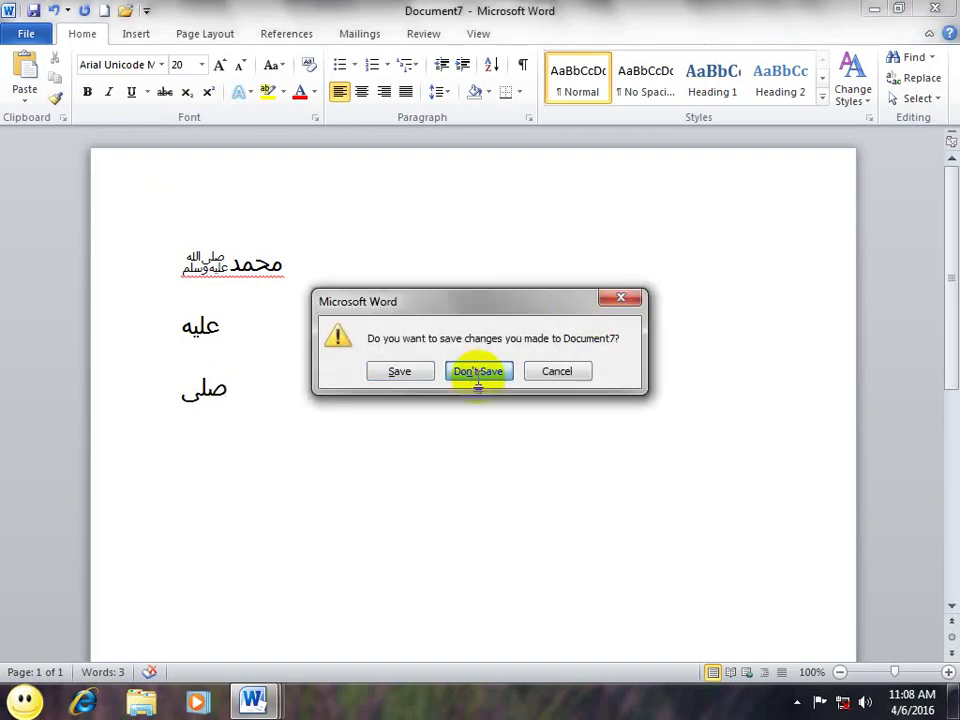